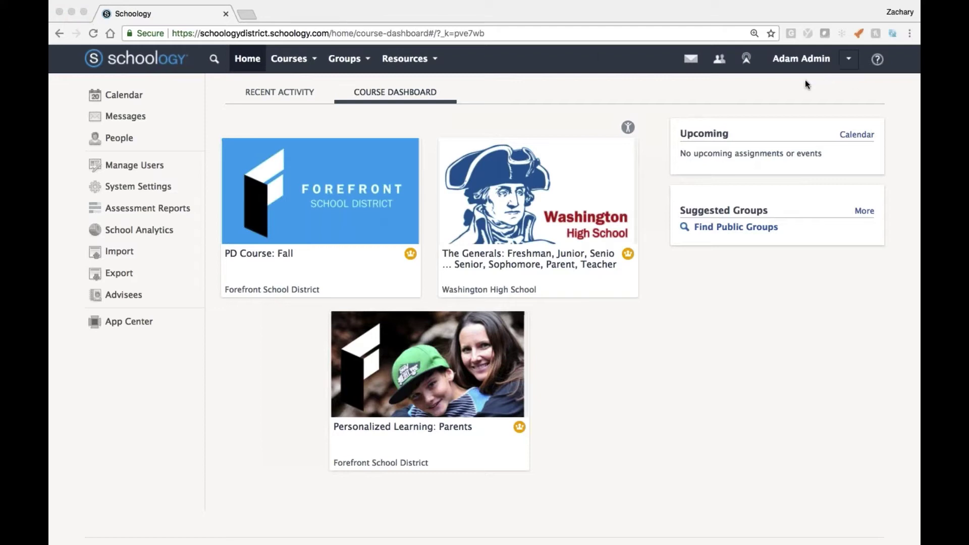
Step: Turn off the always-visible toolbar in full screen and open the Assessment resources
{"action": "left_click", "coordinate": [53, 249]}
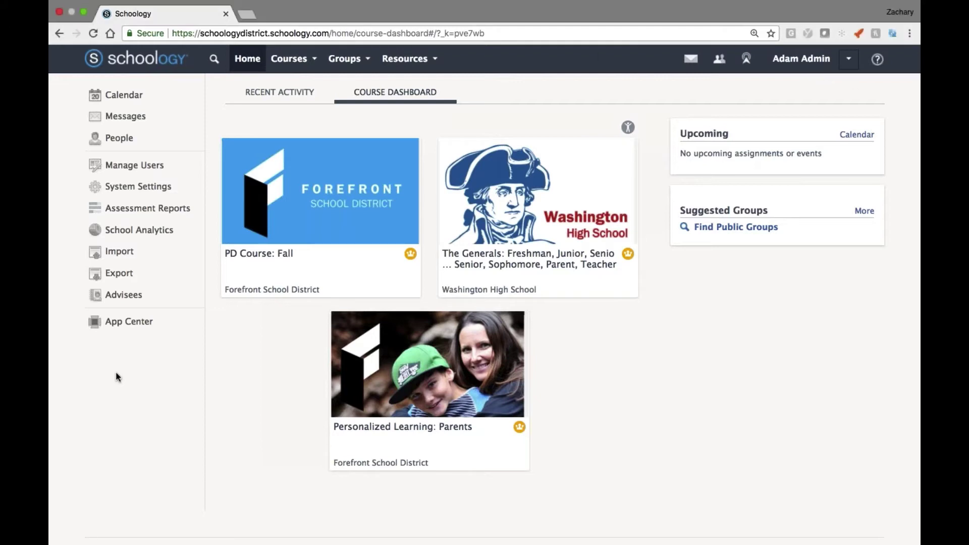
{"action": "left_click", "coordinate": [405, 58]}
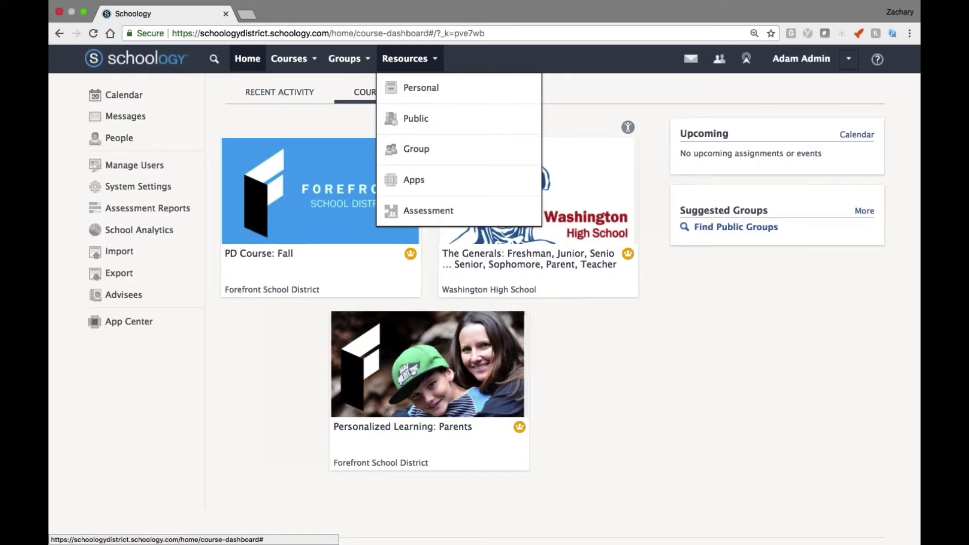
{"action": "left_click", "coordinate": [186, 6]}
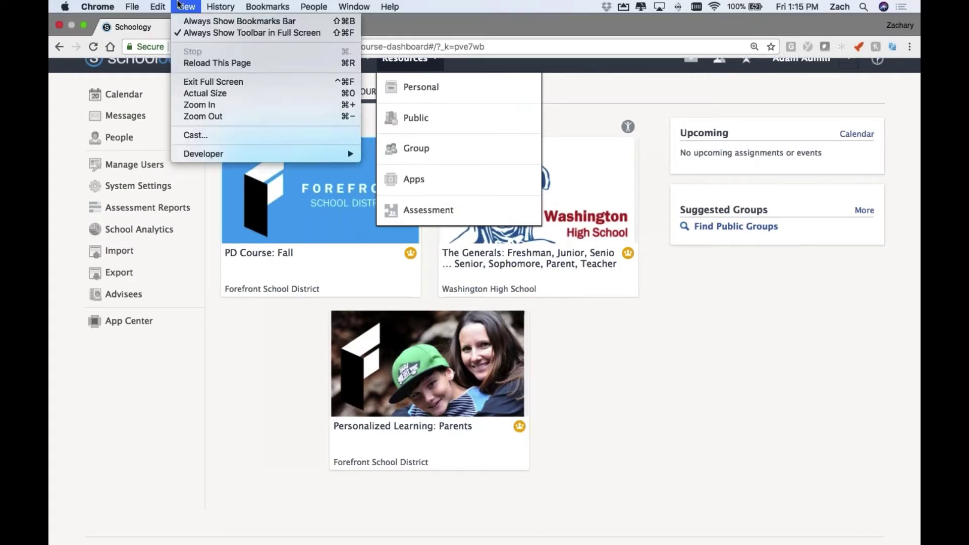
{"action": "left_click", "coordinate": [197, 32]}
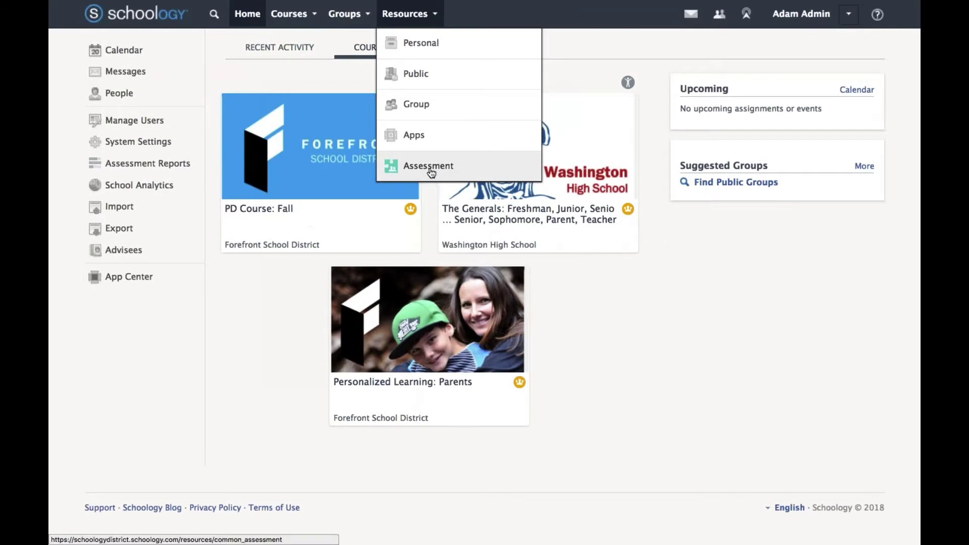
{"action": "left_click", "coordinate": [431, 171]}
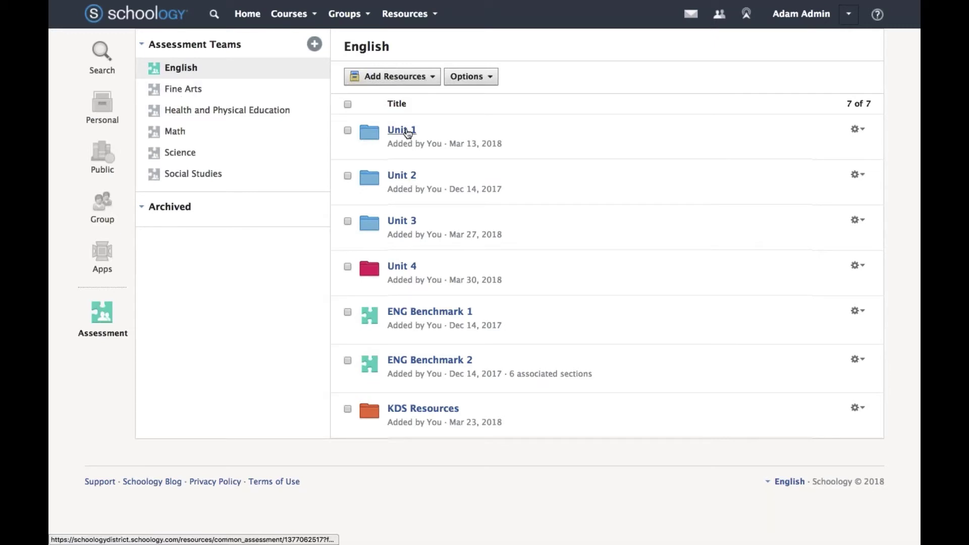
Step: Review the resource types that can be added to the English team and the contents of its KDS Resources folder
{"action": "left_click", "coordinate": [394, 76]}
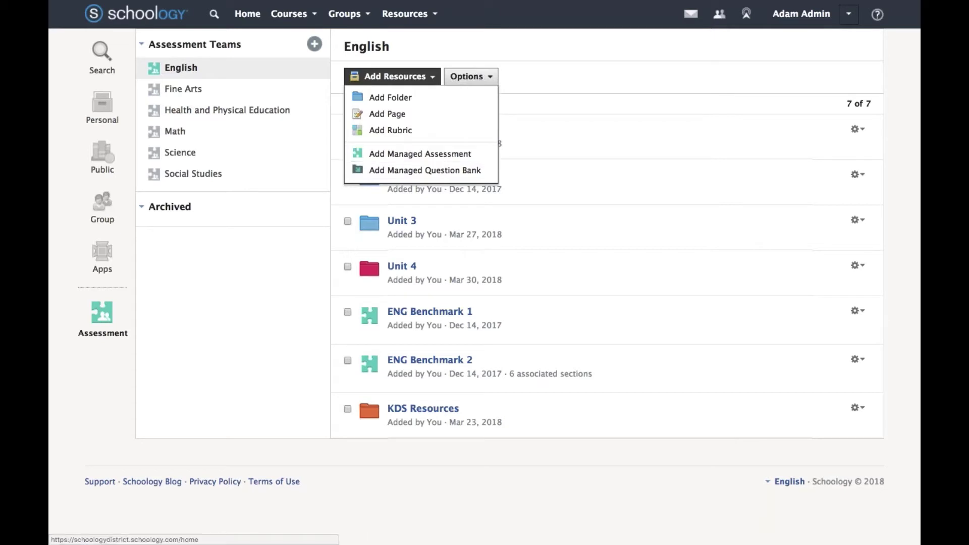
{"action": "left_click", "coordinate": [586, 112]}
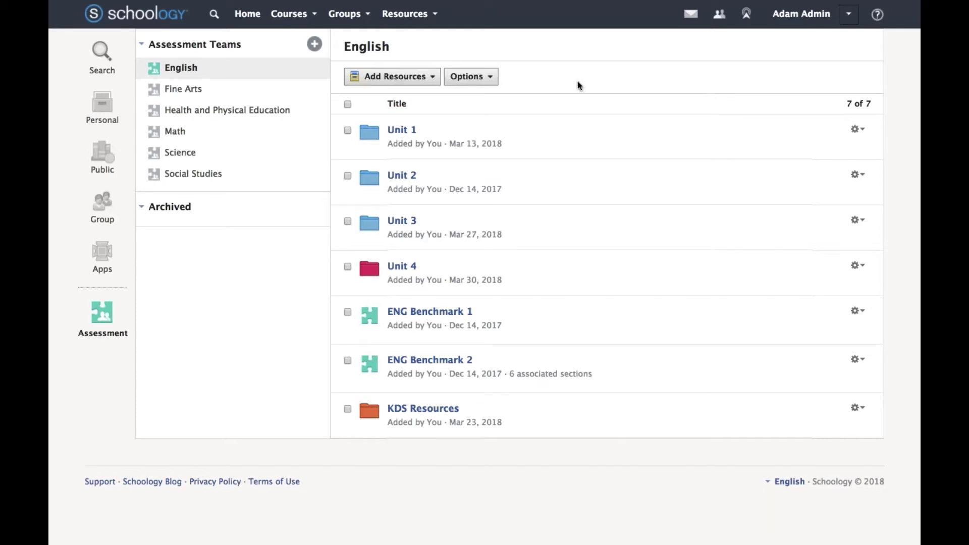
{"action": "left_click", "coordinate": [424, 408]}
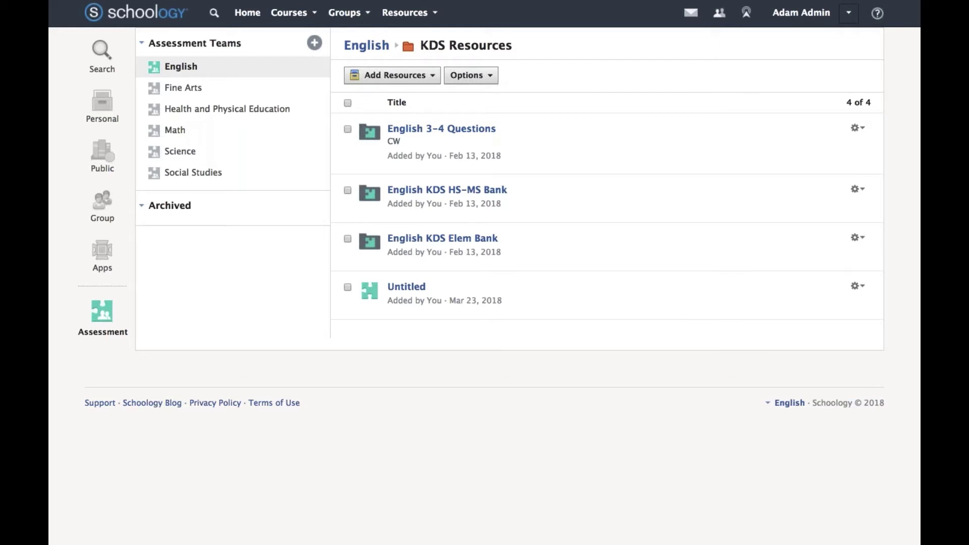
{"action": "left_click", "coordinate": [367, 45]}
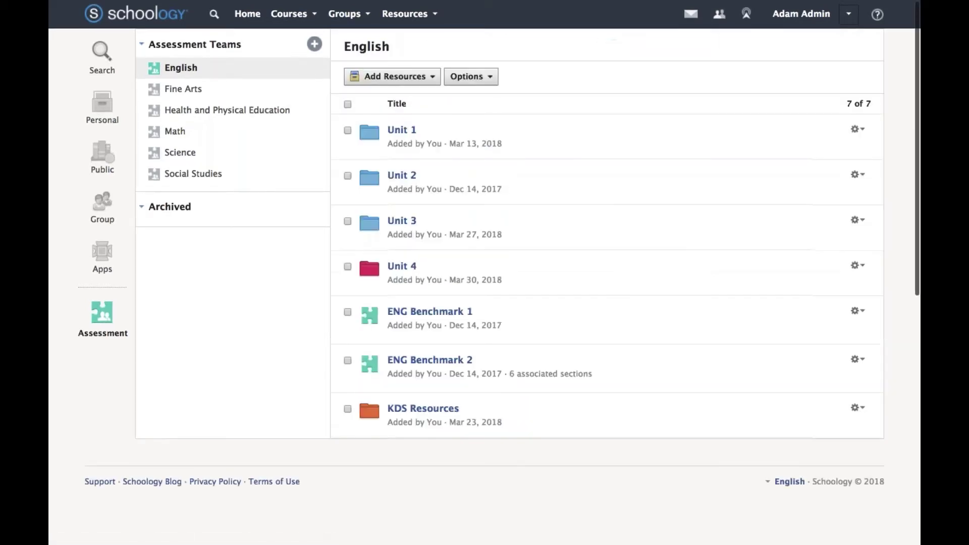
Step: Open the Standard 1 question bank in the Unit 1 folder and review the standard and enhanced question types available
{"action": "left_click", "coordinate": [398, 132]}
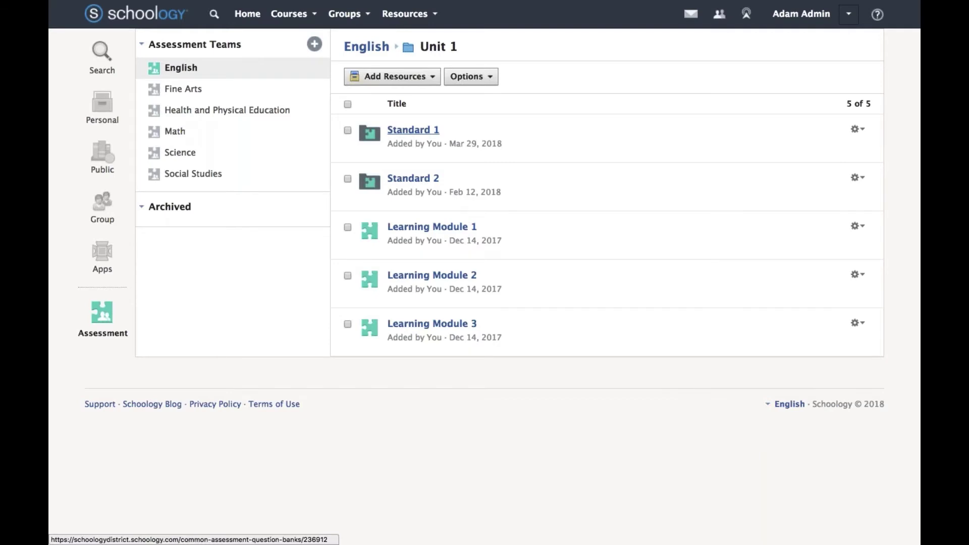
{"action": "left_click", "coordinate": [413, 130]}
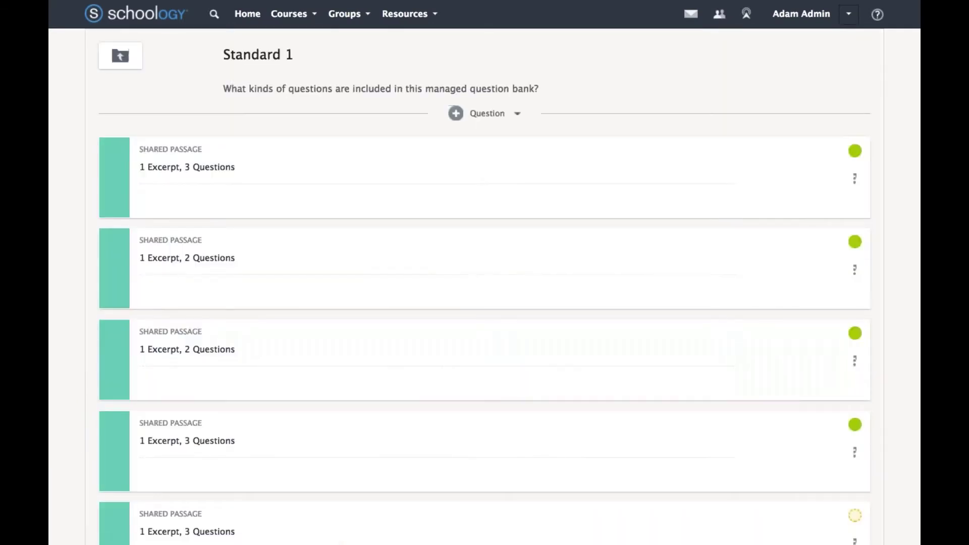
{"action": "left_click", "coordinate": [480, 115]}
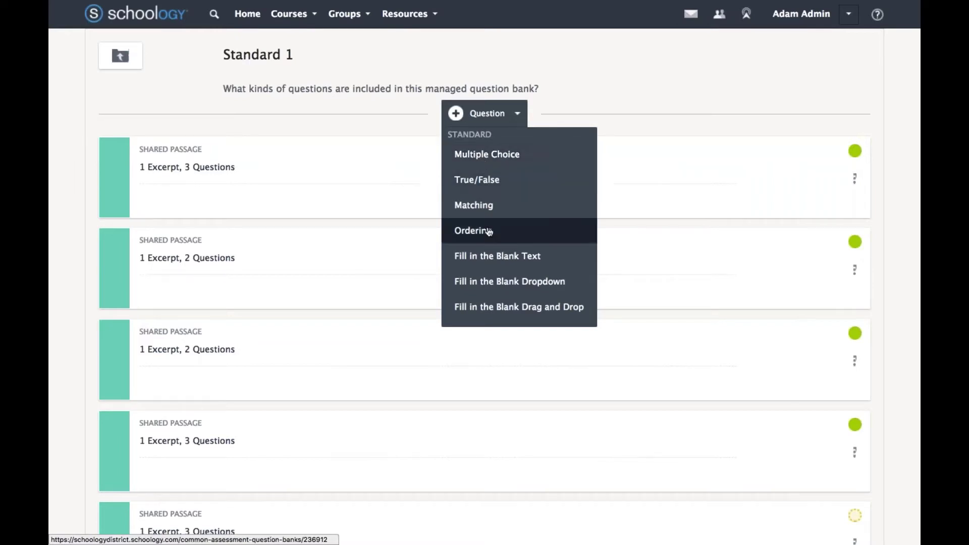
{"action": "scroll", "coordinate": [488, 231], "scroll_direction": "down", "scroll_amount": 5}
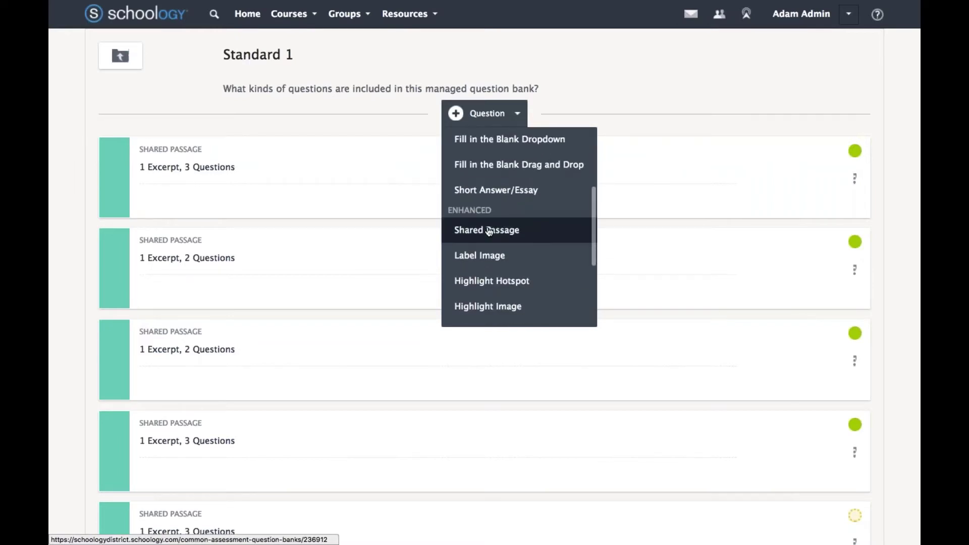
{"action": "scroll", "coordinate": [488, 232], "scroll_direction": "down", "scroll_amount": 2}
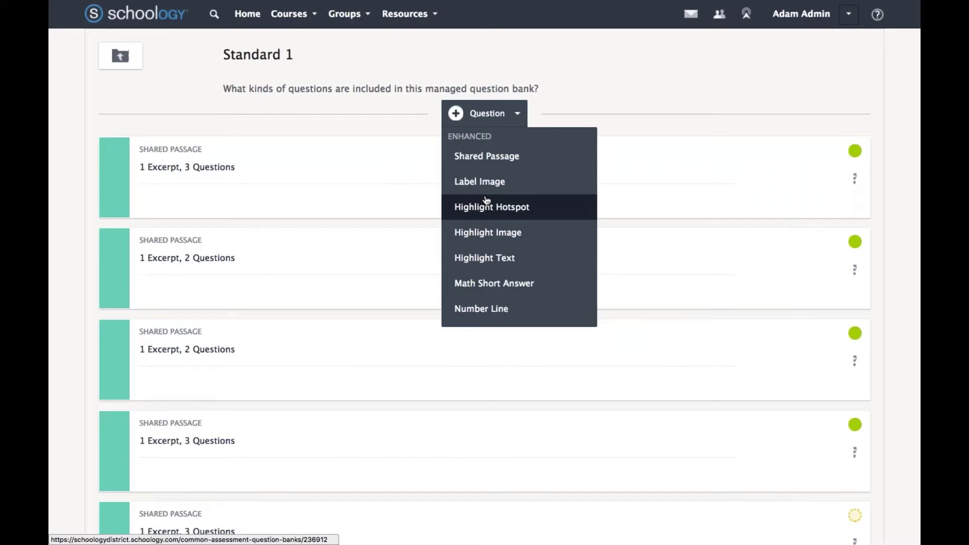
{"action": "left_click", "coordinate": [517, 116]}
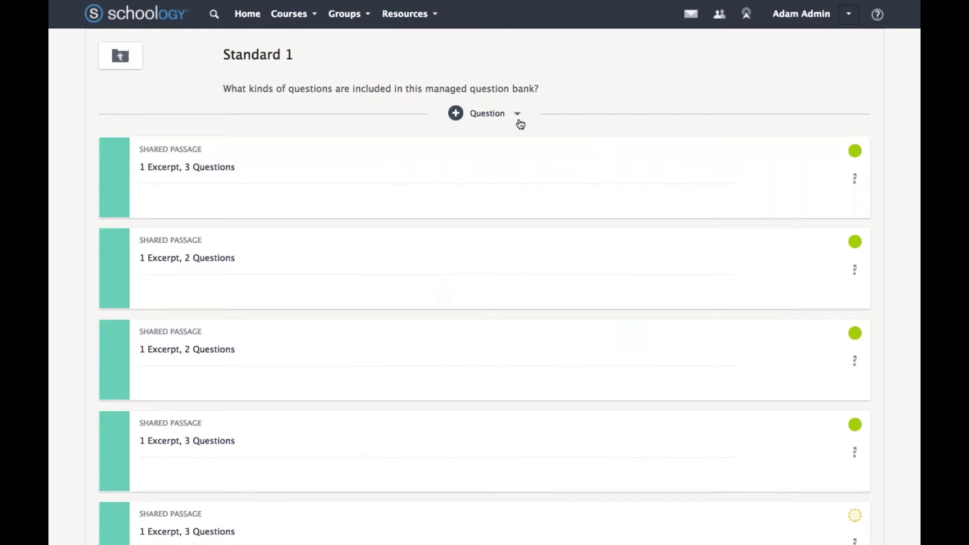
Step: Examine the status options of the first shared passage in the Standard 1 question bank
{"action": "mouse_move", "coordinate": [857, 151]}
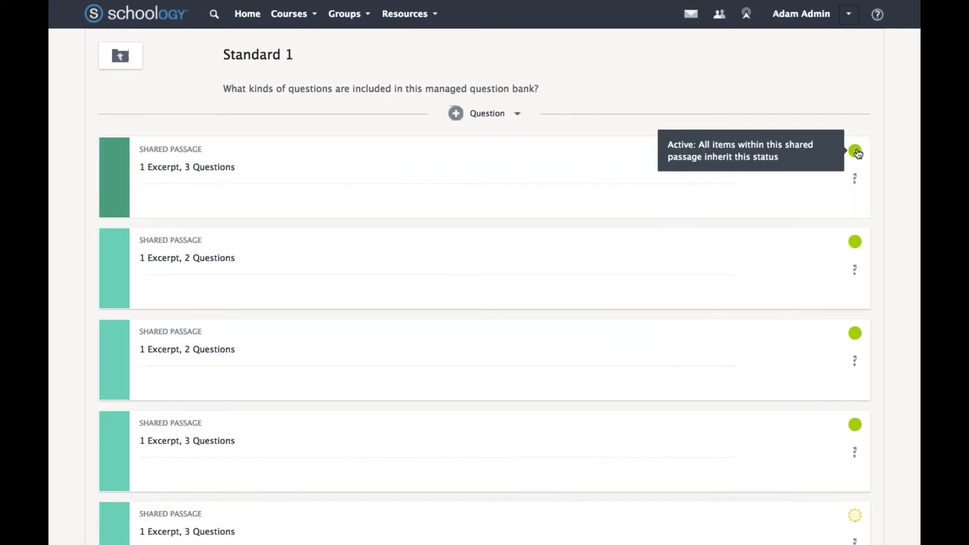
{"action": "left_click", "coordinate": [856, 151]}
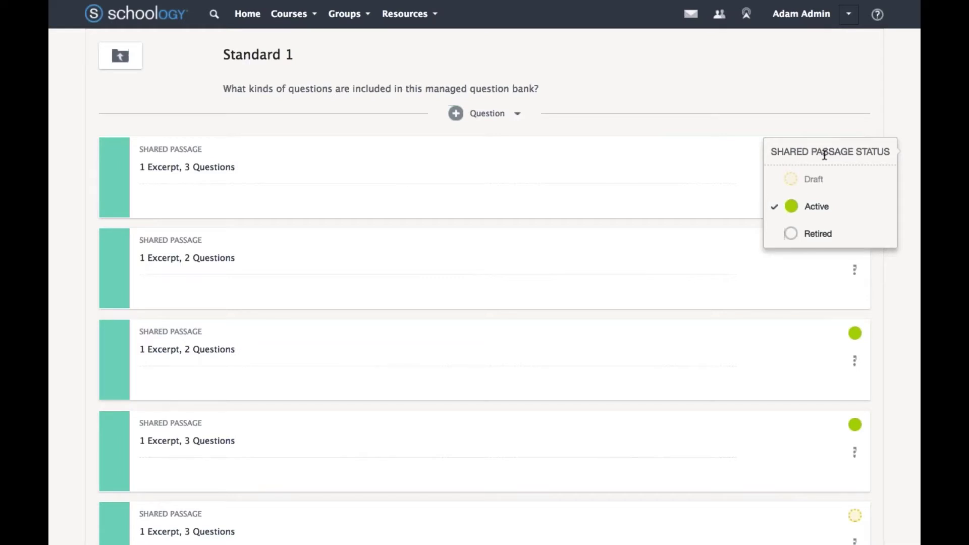
{"action": "scroll", "coordinate": [825, 155], "scroll_direction": "down", "scroll_amount": 2}
{"action": "mouse_move", "coordinate": [813, 93]}
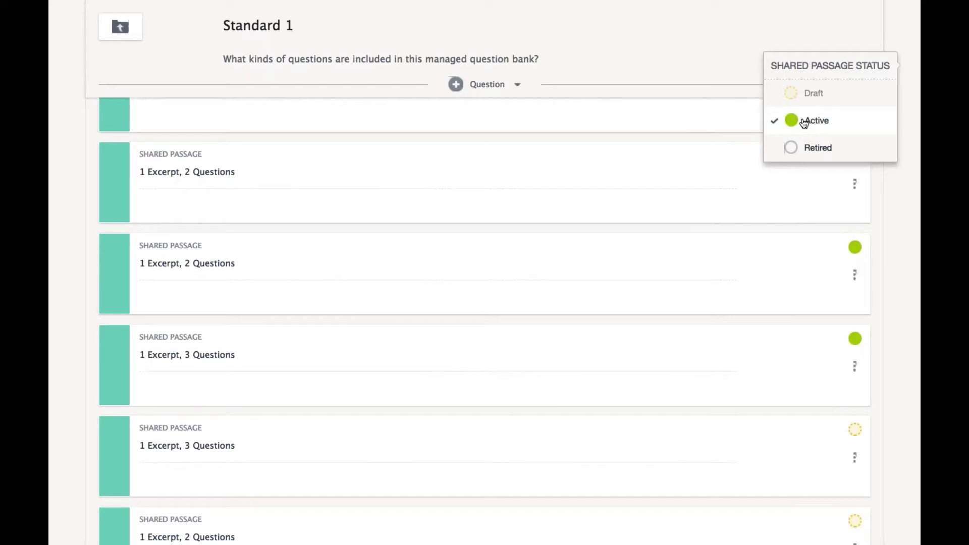
{"action": "scroll", "coordinate": [800, 134], "scroll_direction": "down", "scroll_amount": 1}
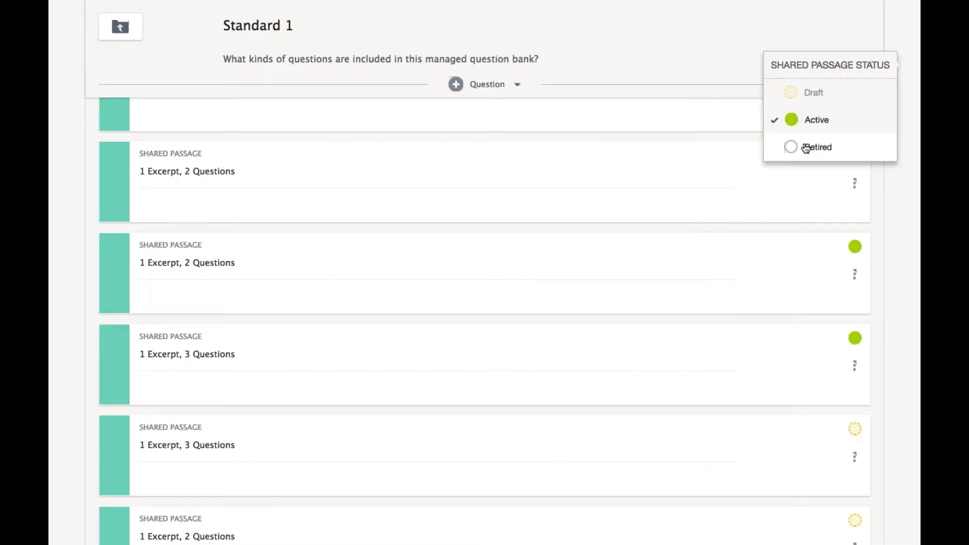
Step: Expand the second shared passage, examine its excerpt, questions and aligned learning standard, and return to the Unit 1 folder
{"action": "left_click", "coordinate": [511, 153]}
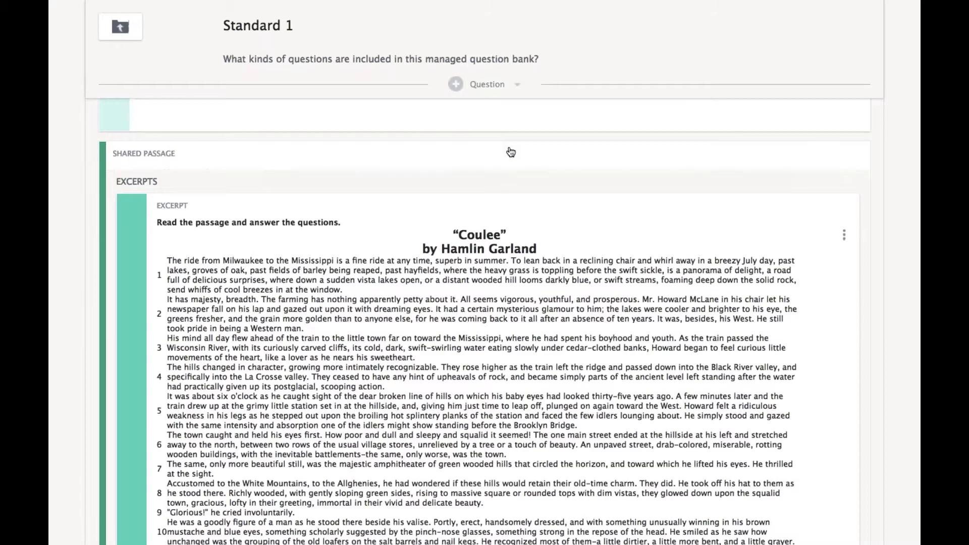
{"action": "scroll", "coordinate": [511, 153], "scroll_direction": "down", "scroll_amount": 8}
{"action": "mouse_move", "coordinate": [196, 231]}
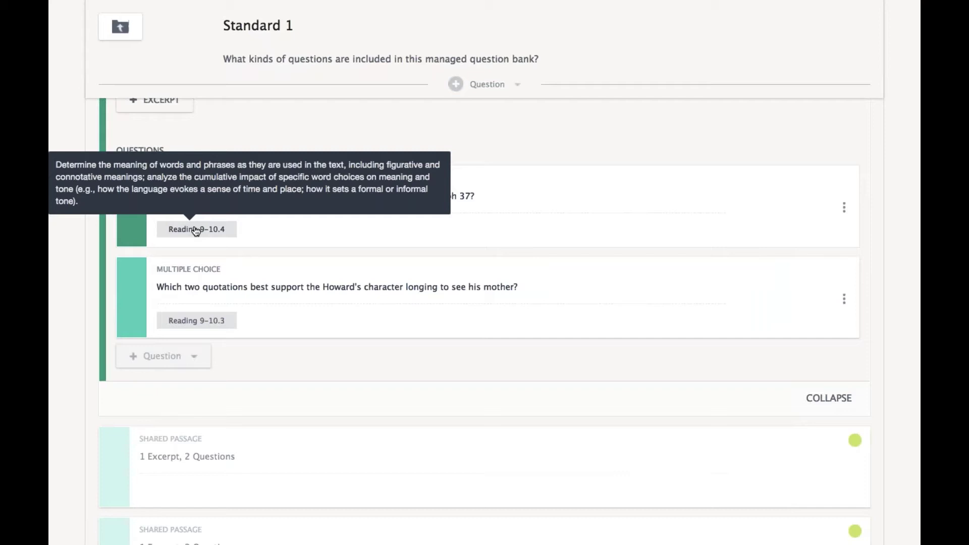
{"action": "scroll", "coordinate": [196, 231], "scroll_direction": "up", "scroll_amount": 3}
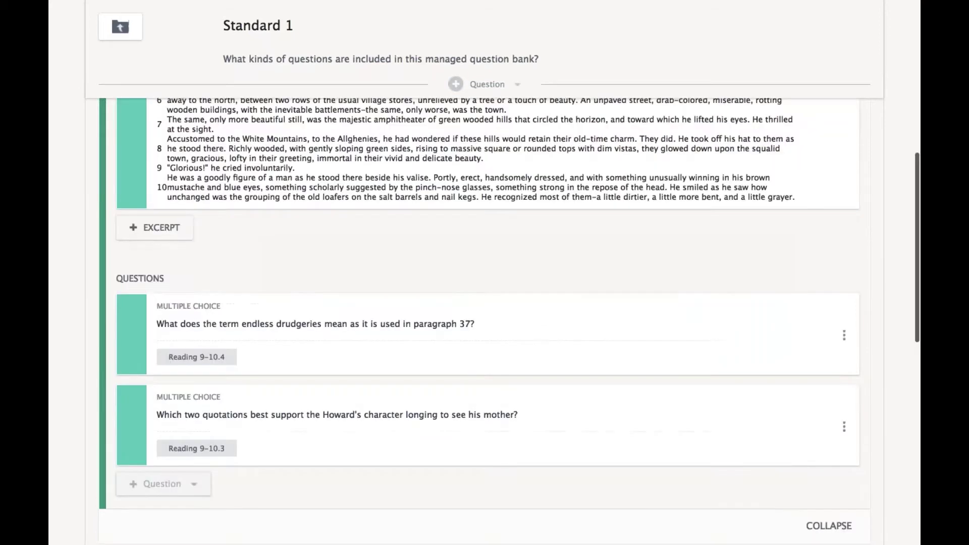
{"action": "scroll", "coordinate": [168, 99], "scroll_direction": "up", "scroll_amount": 2}
{"action": "scroll", "coordinate": [167, 99], "scroll_direction": "up", "scroll_amount": 2}
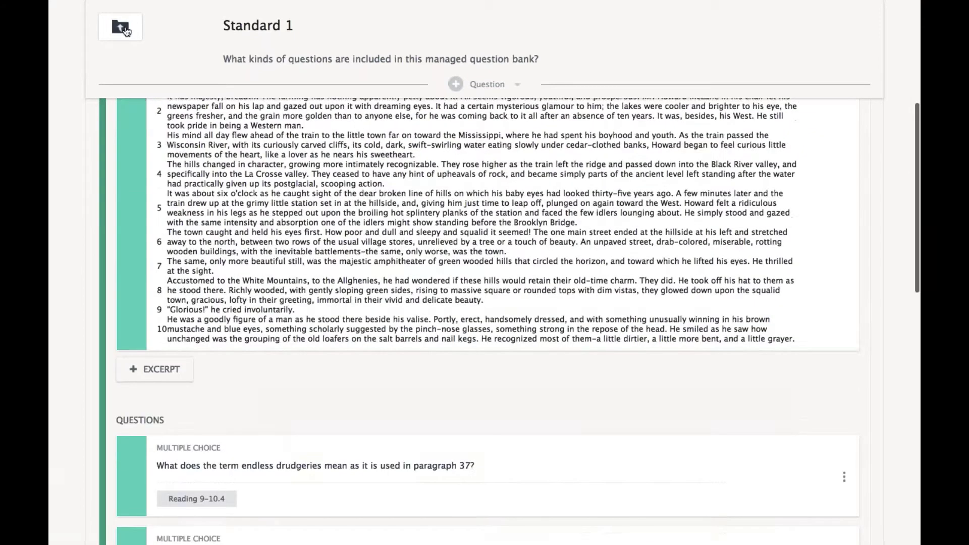
{"action": "left_click", "coordinate": [123, 28]}
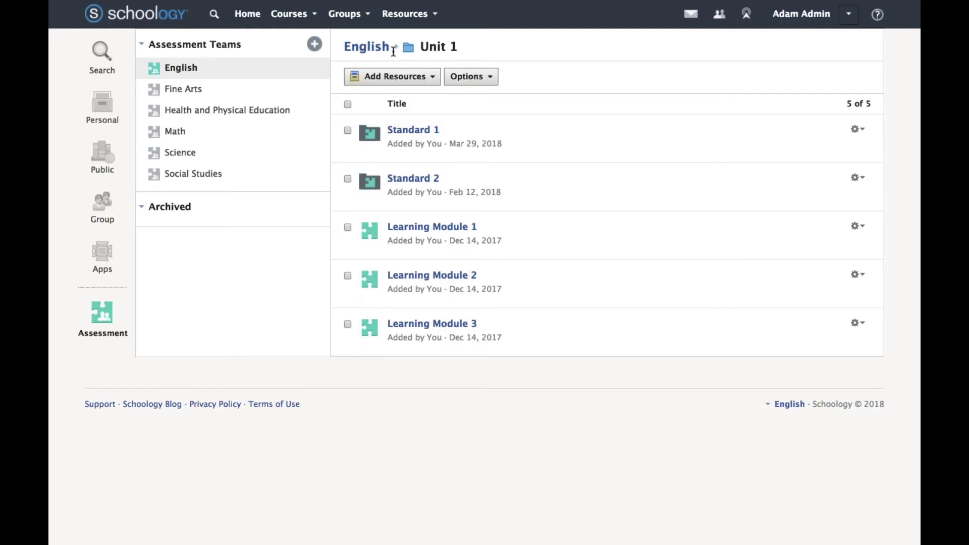
Step: Open the Learning Module 1 managed assessment and review its settings, leaving them without saving
{"action": "left_click", "coordinate": [450, 228]}
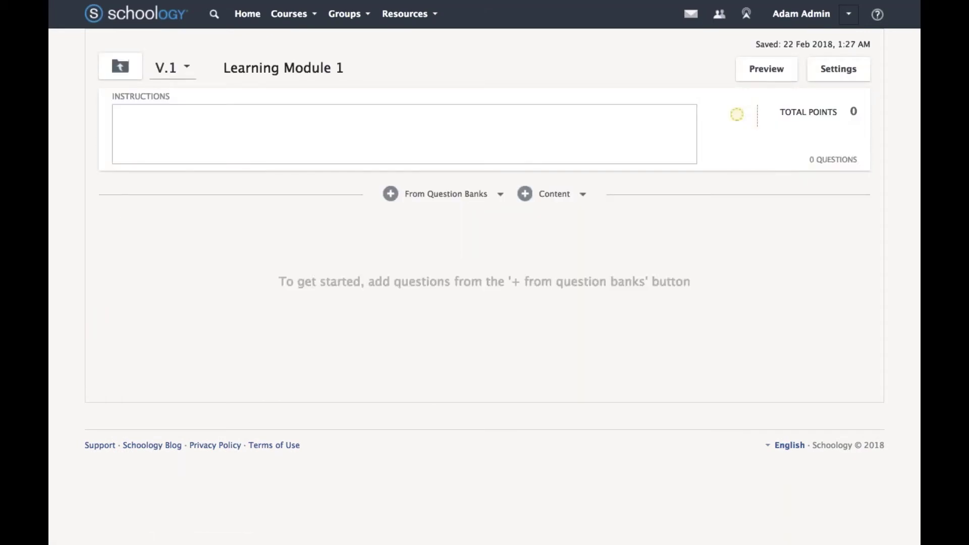
{"action": "left_click", "coordinate": [333, 141]}
{"action": "left_click", "coordinate": [848, 75]}
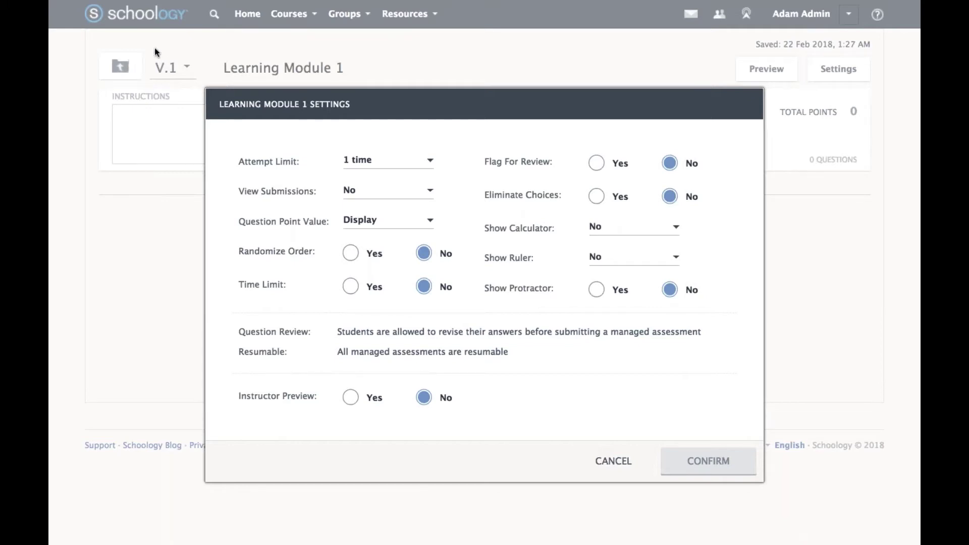
{"action": "left_click", "coordinate": [615, 463]}
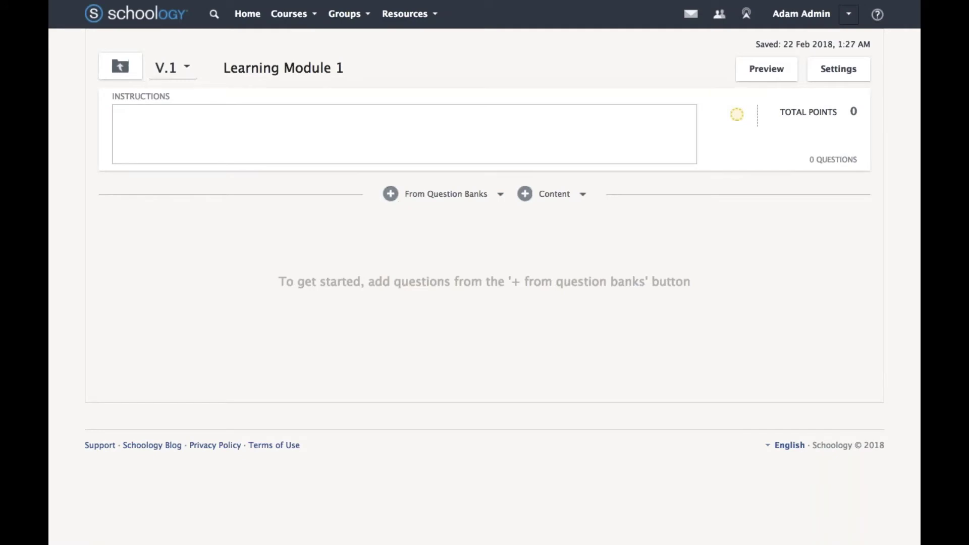
Step: View the version options of Learning Module 1 and return to the Unit 1 folder
{"action": "left_click", "coordinate": [169, 70]}
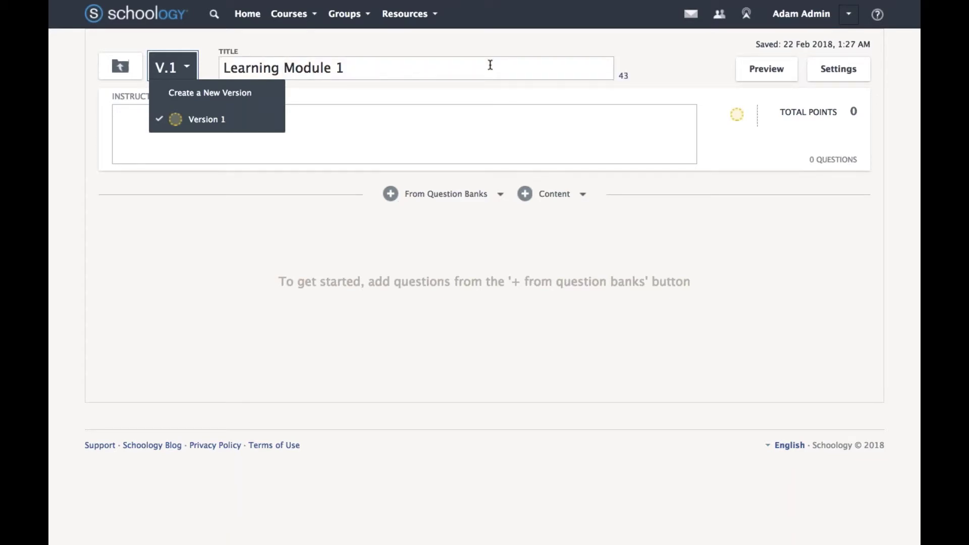
{"action": "left_click", "coordinate": [496, 39]}
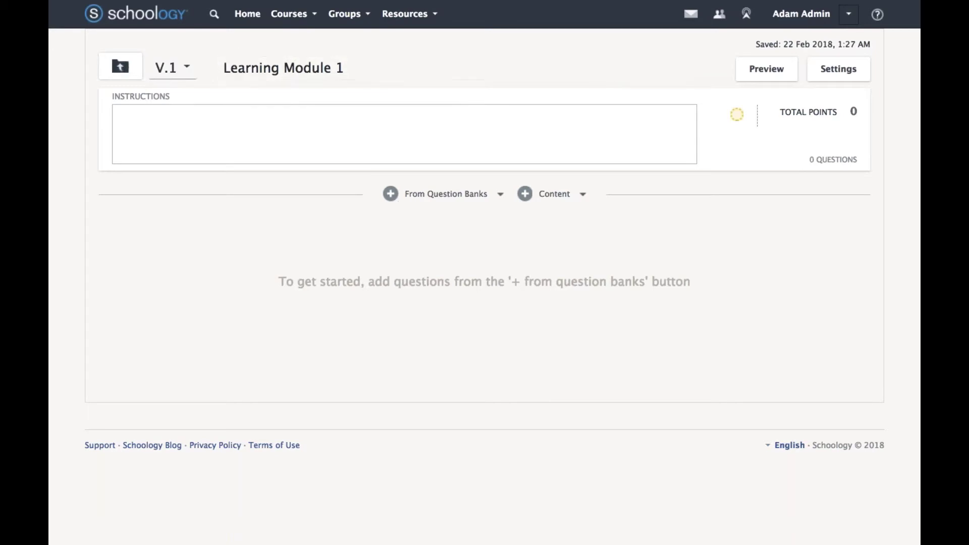
{"action": "left_click", "coordinate": [121, 68]}
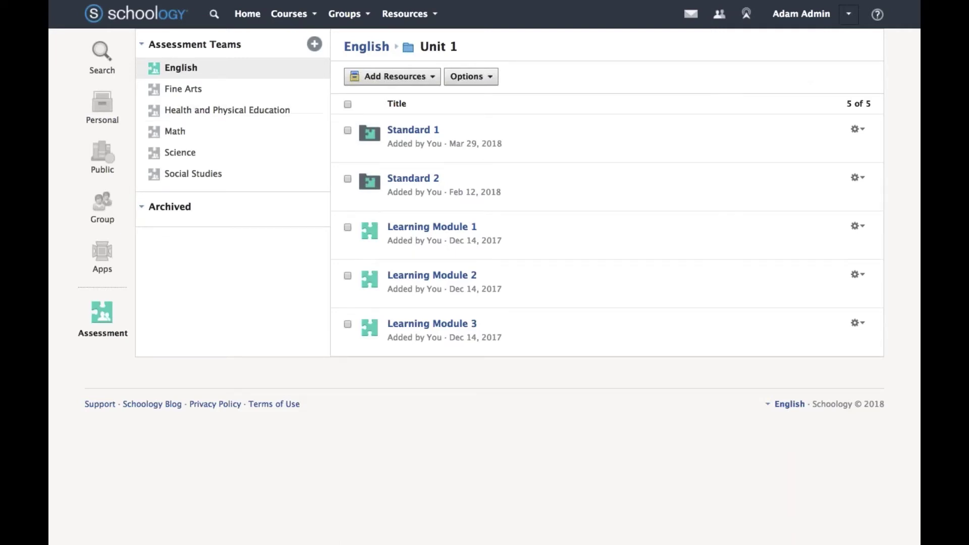
Step: Open the add-to-sections search for Learning Module 1, try the Mathematics subject filter, view the grade levels, and cancel without adding sections
{"action": "left_click", "coordinate": [861, 233]}
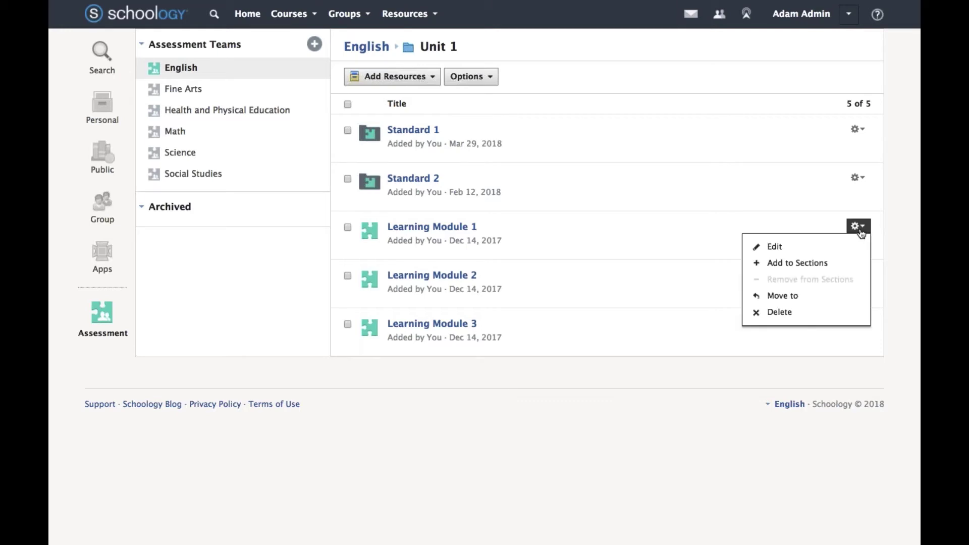
{"action": "left_click", "coordinate": [816, 266]}
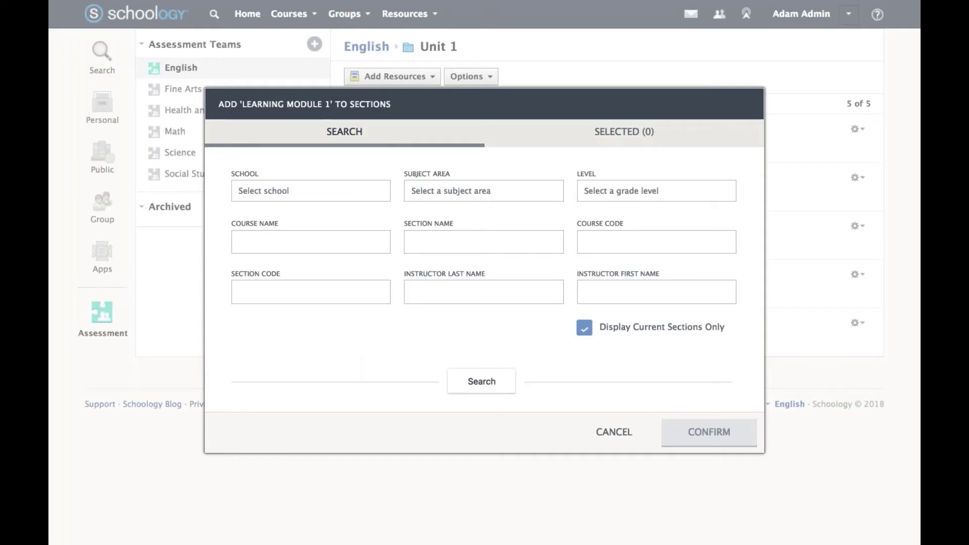
{"action": "left_click", "coordinate": [368, 192]}
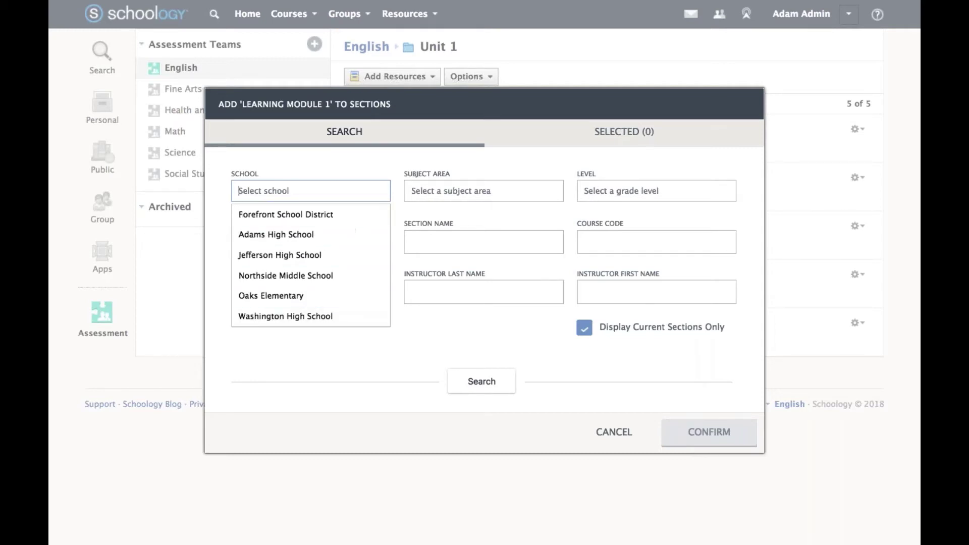
{"action": "left_click", "coordinate": [484, 191]}
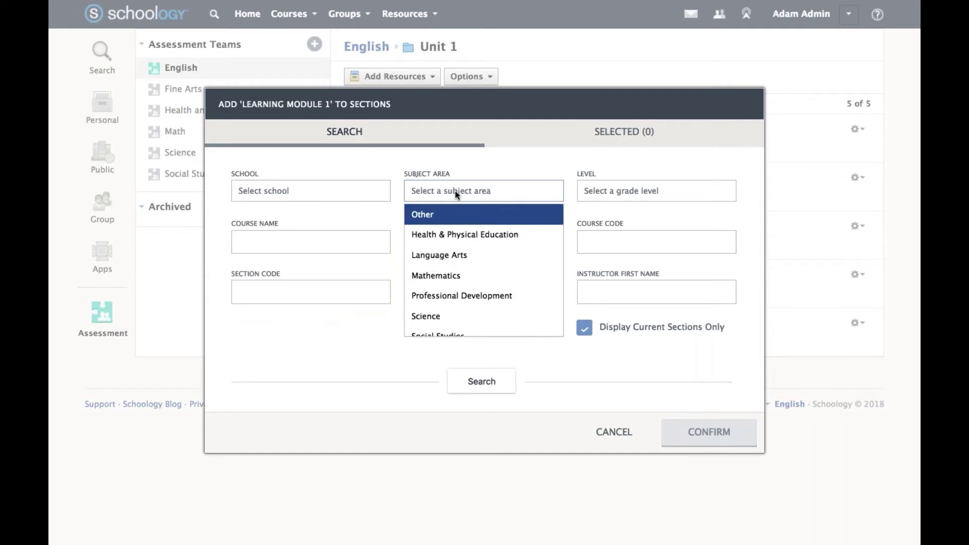
{"action": "left_click", "coordinate": [441, 278]}
{"action": "left_click", "coordinate": [611, 196]}
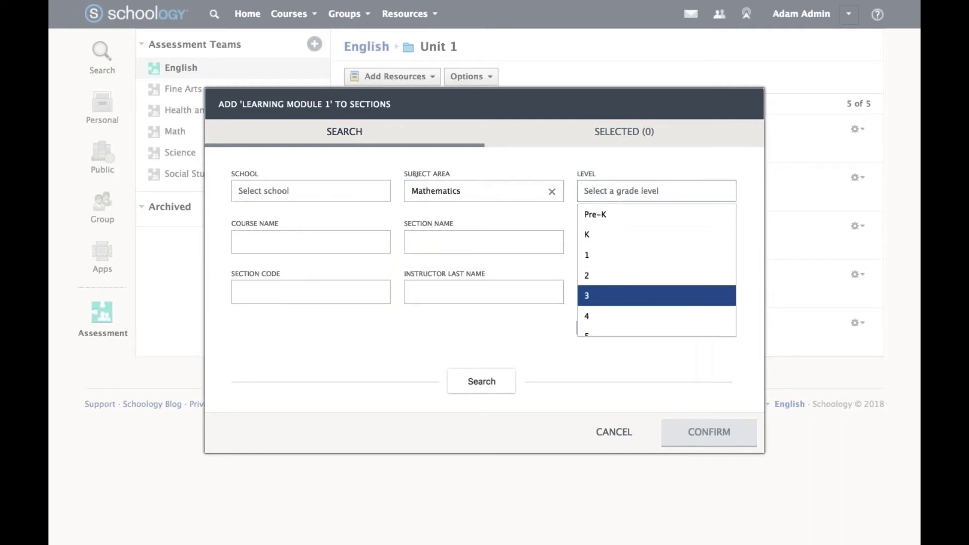
{"action": "left_click", "coordinate": [517, 350]}
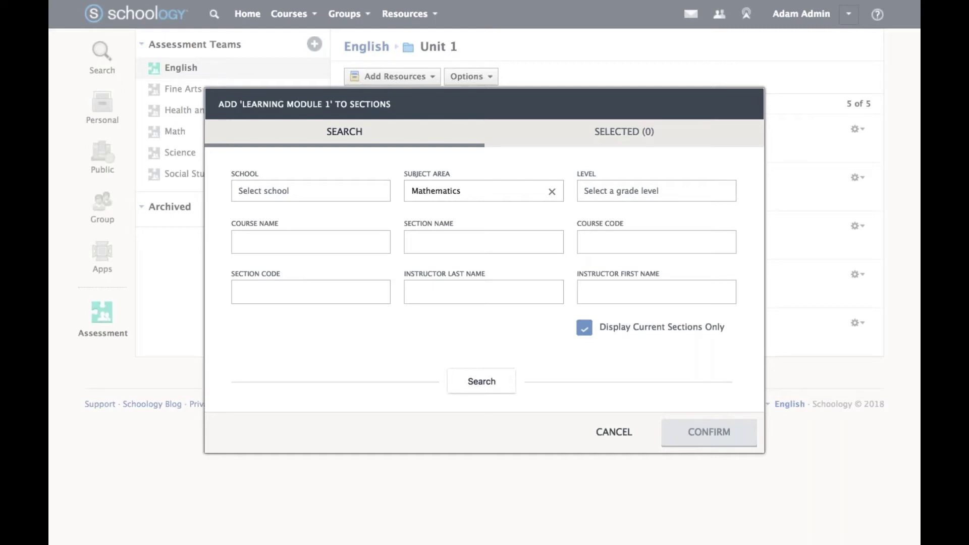
{"action": "left_click", "coordinate": [614, 432]}
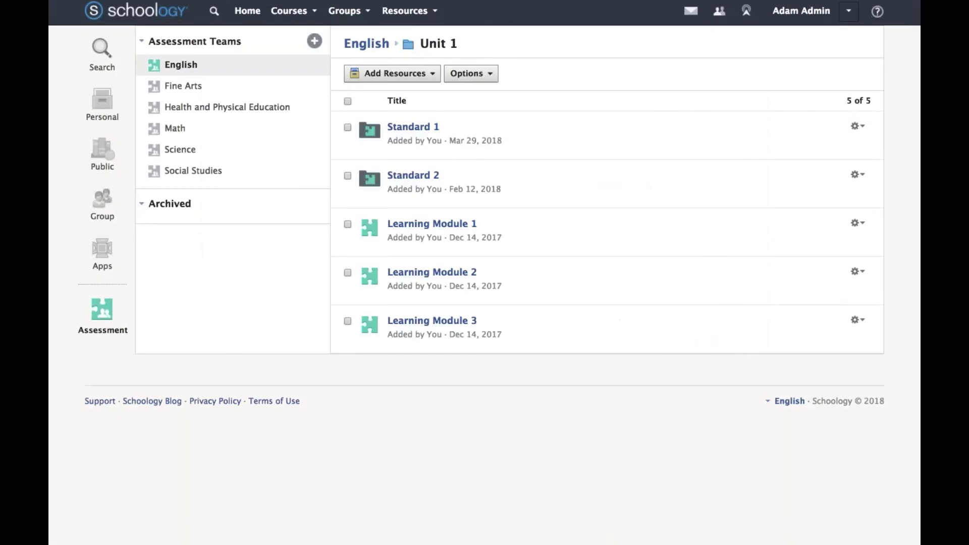
Step: Switch to the secondary teacher account at Washington High School and open the US History course
{"action": "left_click", "coordinate": [858, 15]}
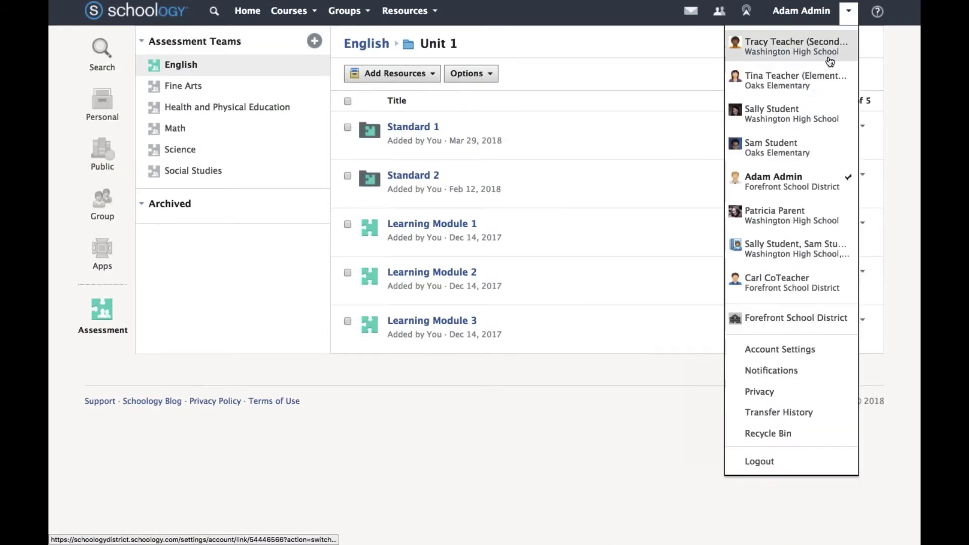
{"action": "left_click", "coordinate": [781, 53]}
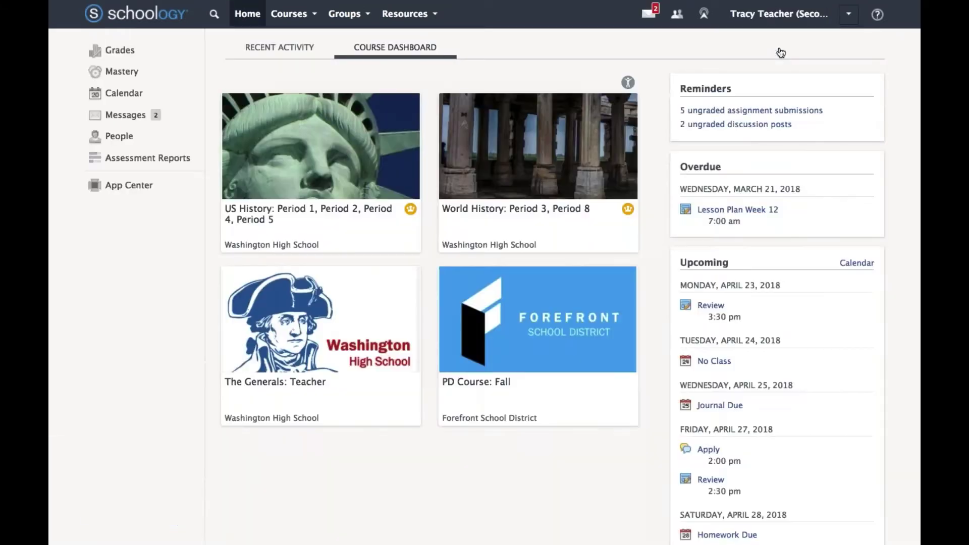
{"action": "mouse_move", "coordinate": [362, 142]}
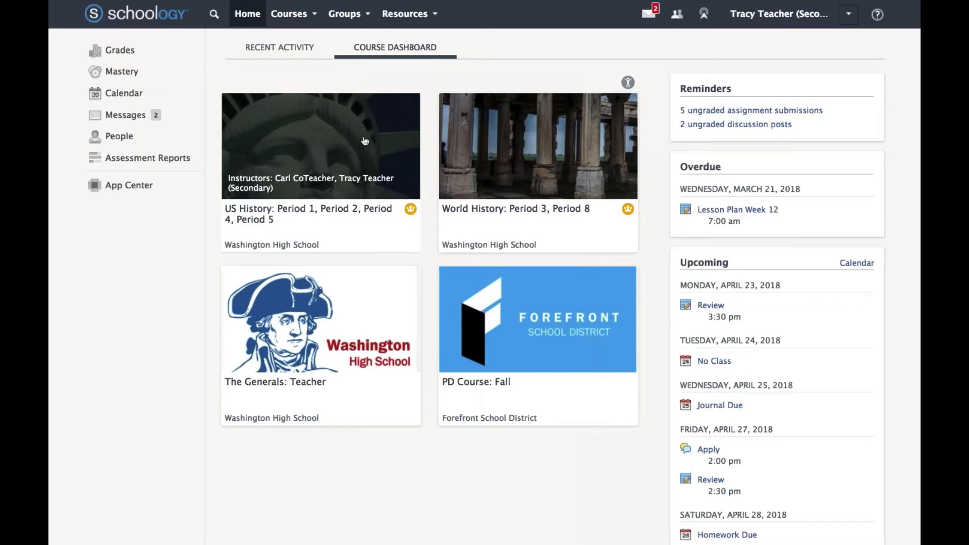
{"action": "left_click", "coordinate": [307, 163]}
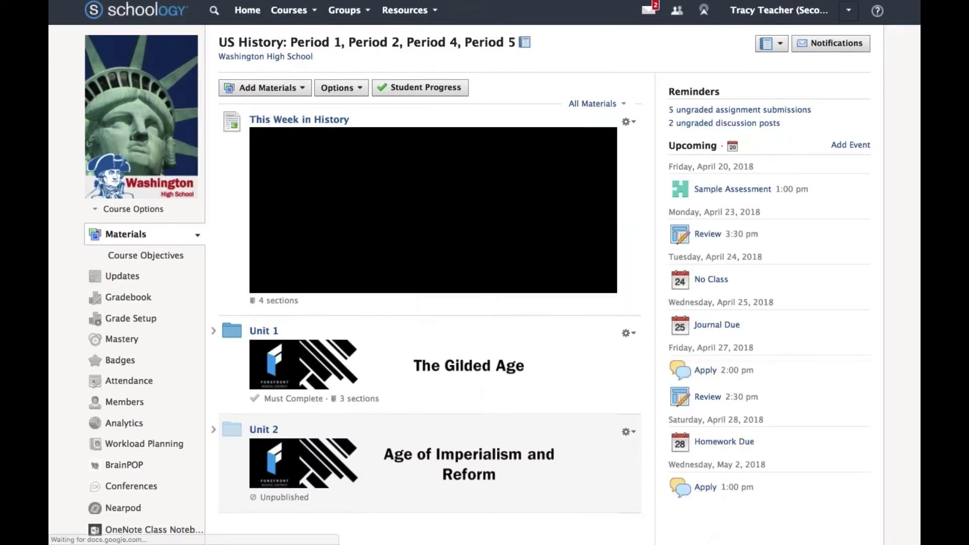
Step: Expand Unit 1 and its Lesson 4 folder in the US History course materials
{"action": "scroll", "coordinate": [214, 331], "scroll_direction": "down", "scroll_amount": 1}
{"action": "left_click", "coordinate": [214, 331]}
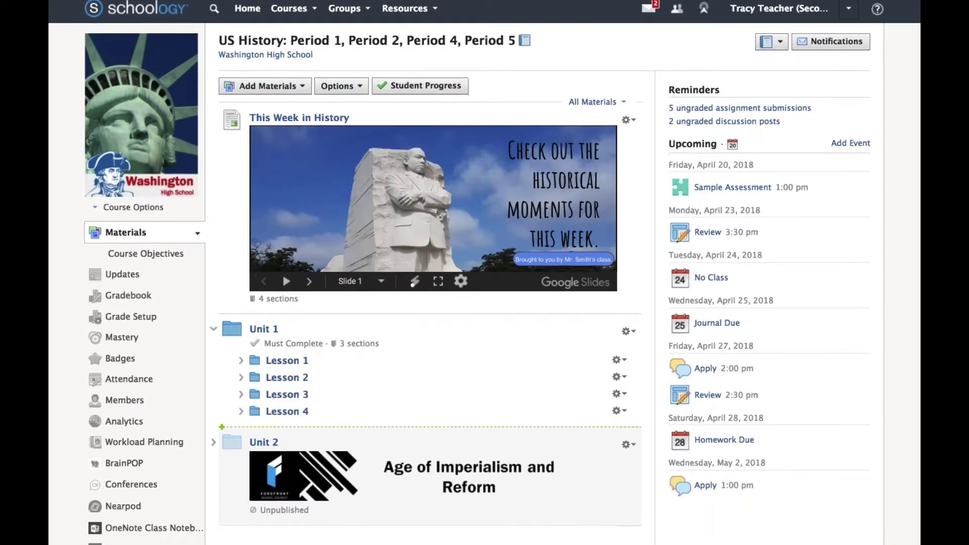
{"action": "scroll", "coordinate": [241, 412], "scroll_direction": "down", "scroll_amount": 1}
{"action": "left_click", "coordinate": [241, 412]}
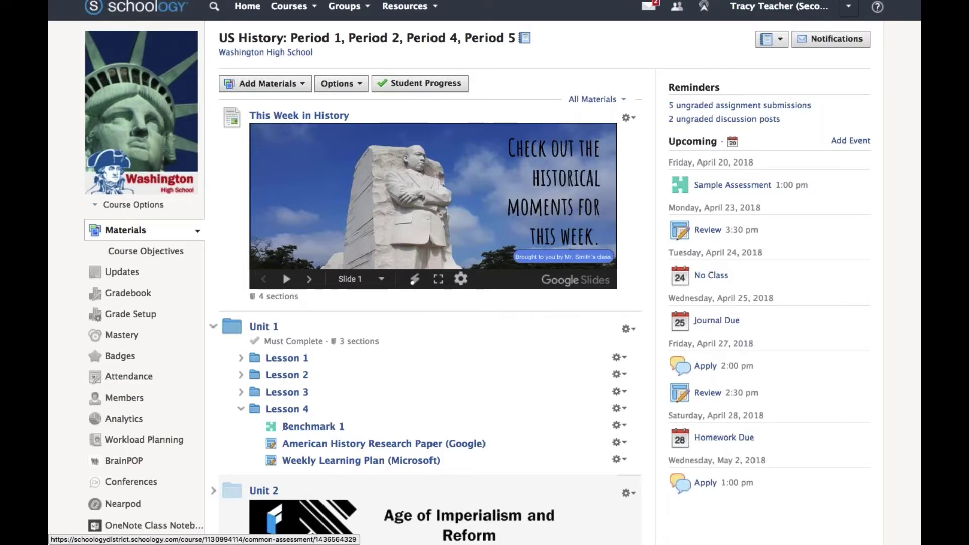
Step: Open the Benchmark 1 managed assessment for editing and set the Period 1 due date to 4/22/18
{"action": "left_click", "coordinate": [620, 425]}
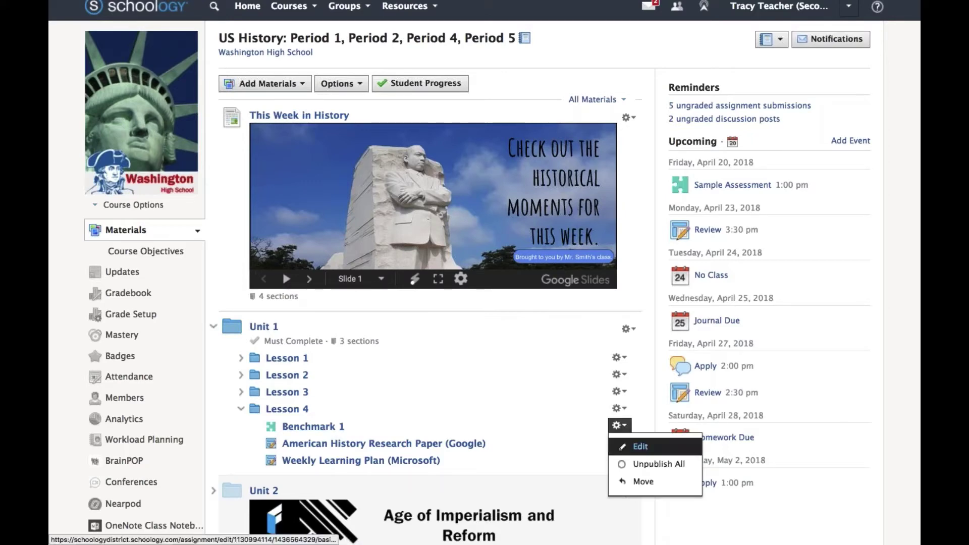
{"action": "left_click", "coordinate": [640, 446]}
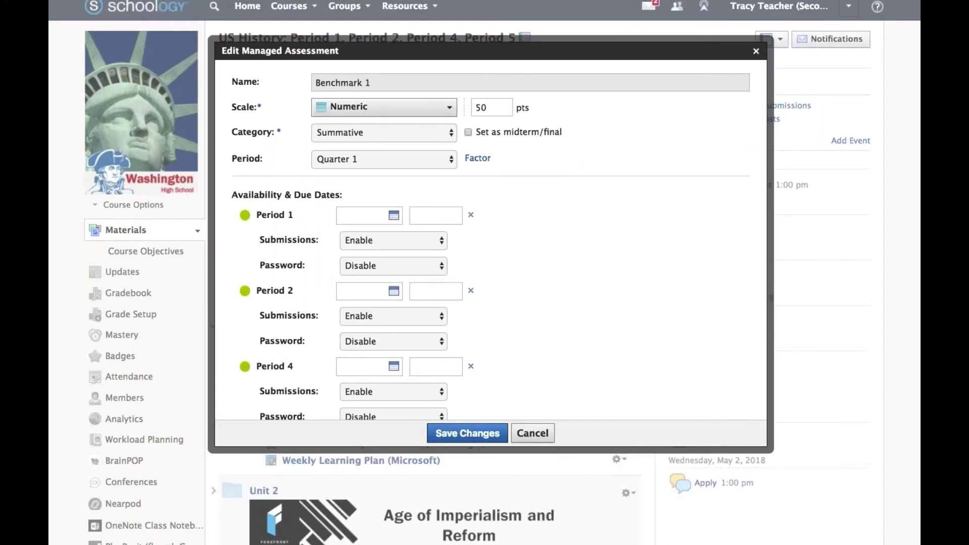
{"action": "left_click", "coordinate": [363, 216]}
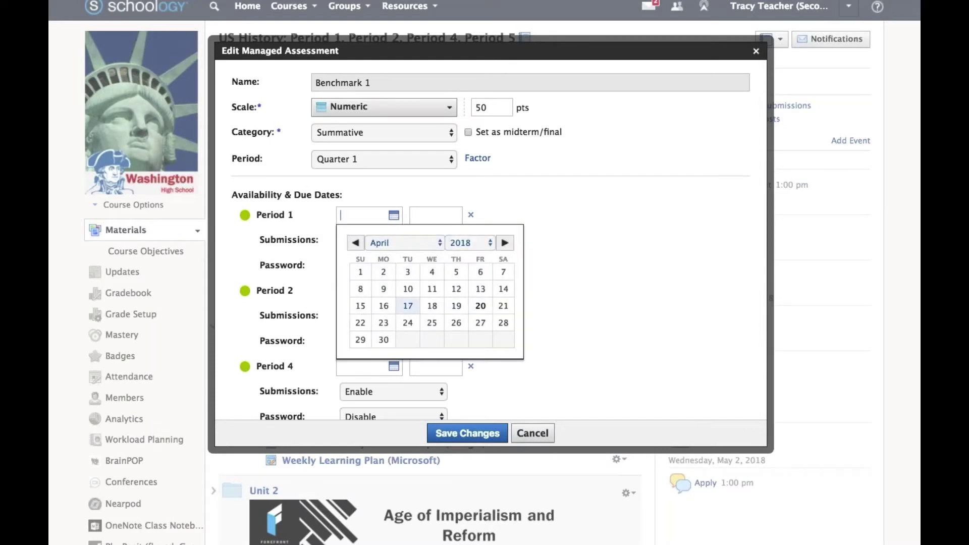
{"action": "left_click", "coordinate": [360, 324]}
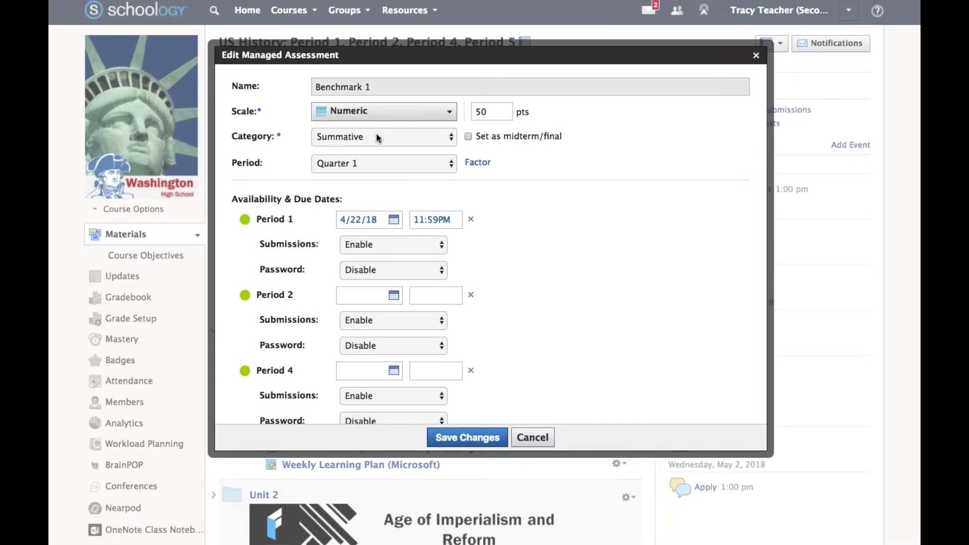
Step: Review the grading categories for Benchmark 1, set the category to (Ungraded), and cancel the edits
{"action": "left_click", "coordinate": [378, 138]}
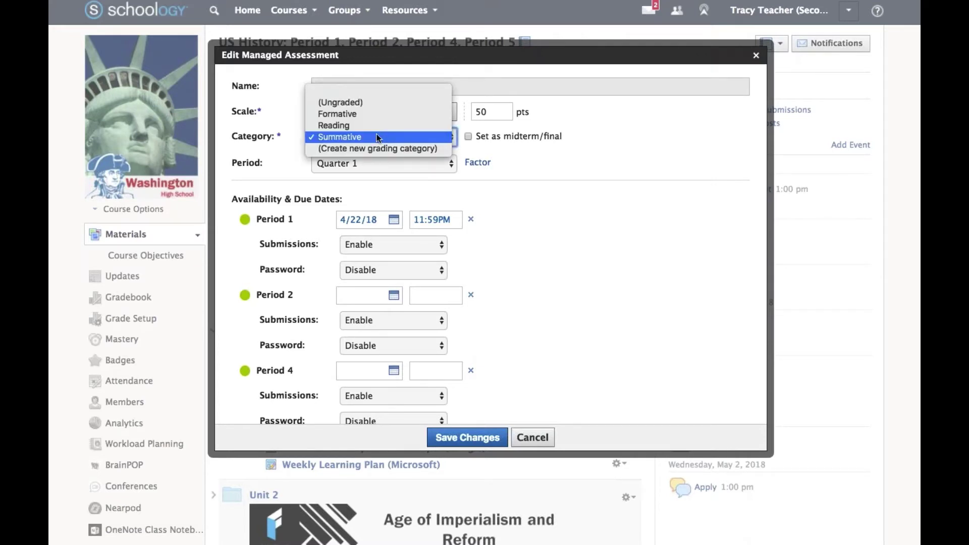
{"action": "left_click", "coordinate": [681, 196]}
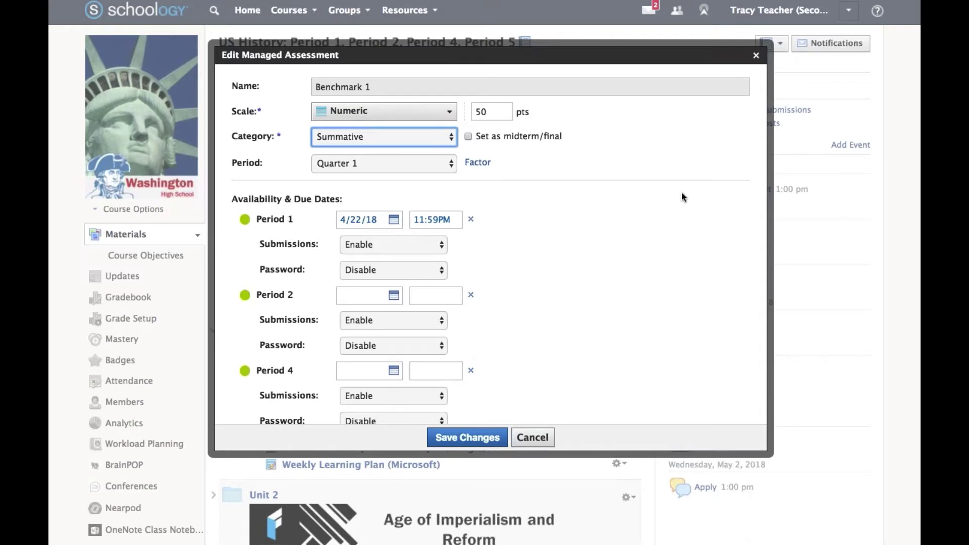
{"action": "left_click", "coordinate": [390, 133]}
{"action": "left_click", "coordinate": [375, 103]}
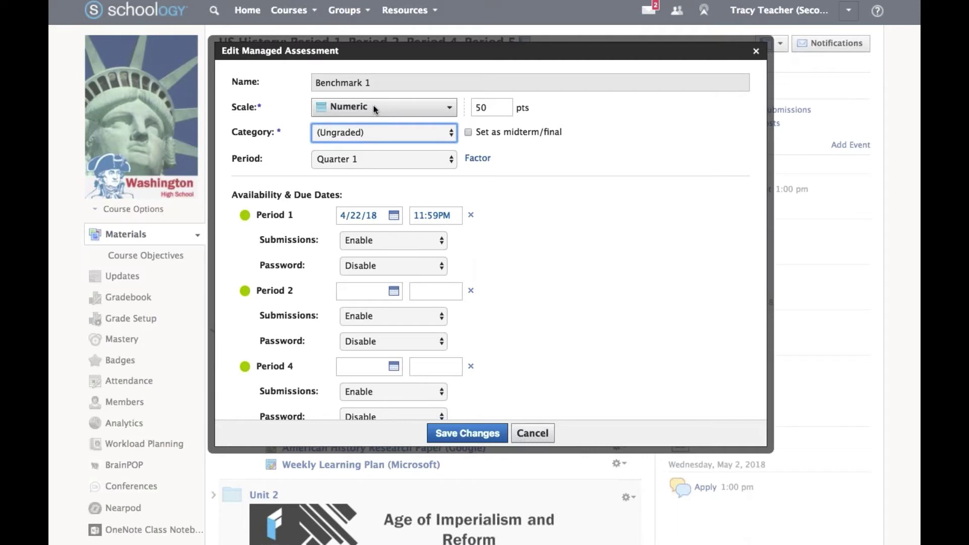
{"action": "mouse_move", "coordinate": [374, 135]}
{"action": "left_click", "coordinate": [531, 432]}
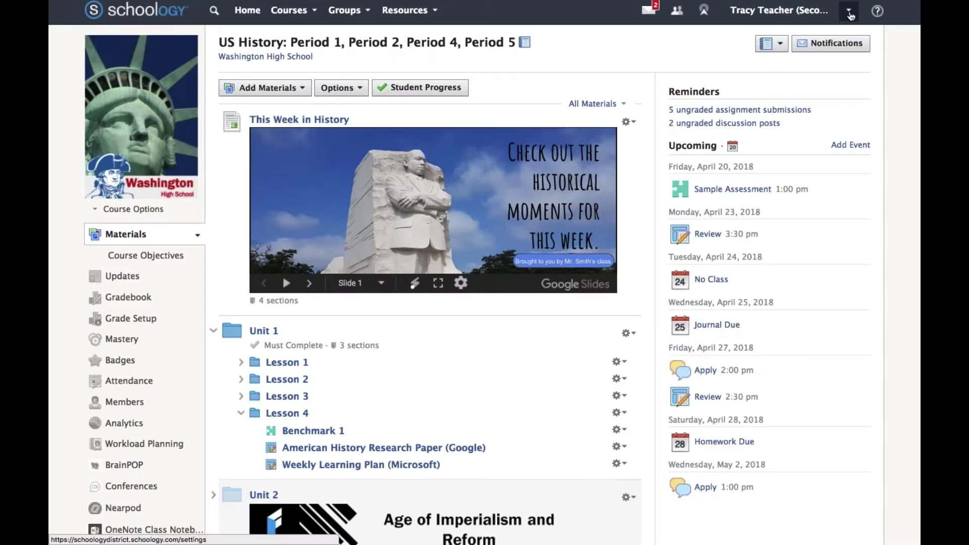
Step: Switch to the Washington High School student account and open the US History: Period 1 course
{"action": "left_click", "coordinate": [850, 12]}
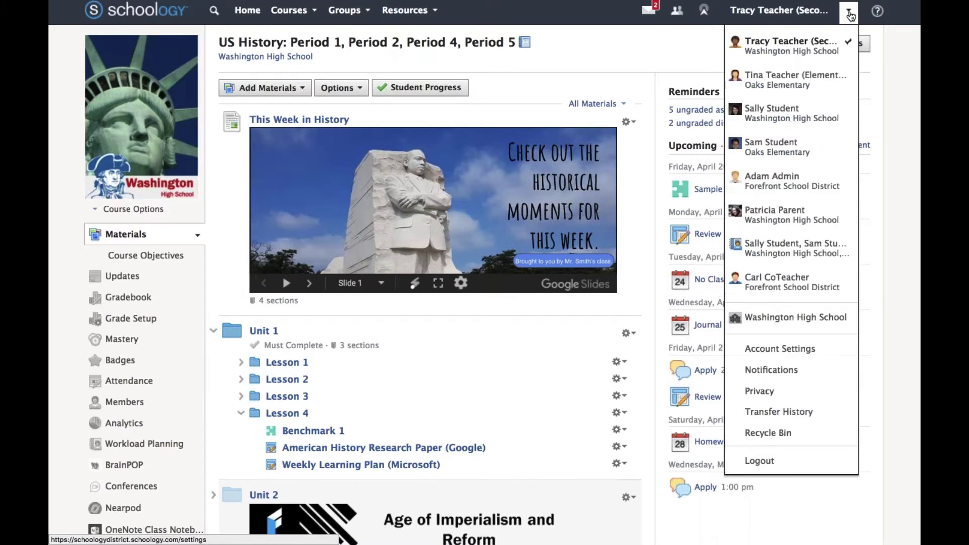
{"action": "left_click", "coordinate": [786, 121]}
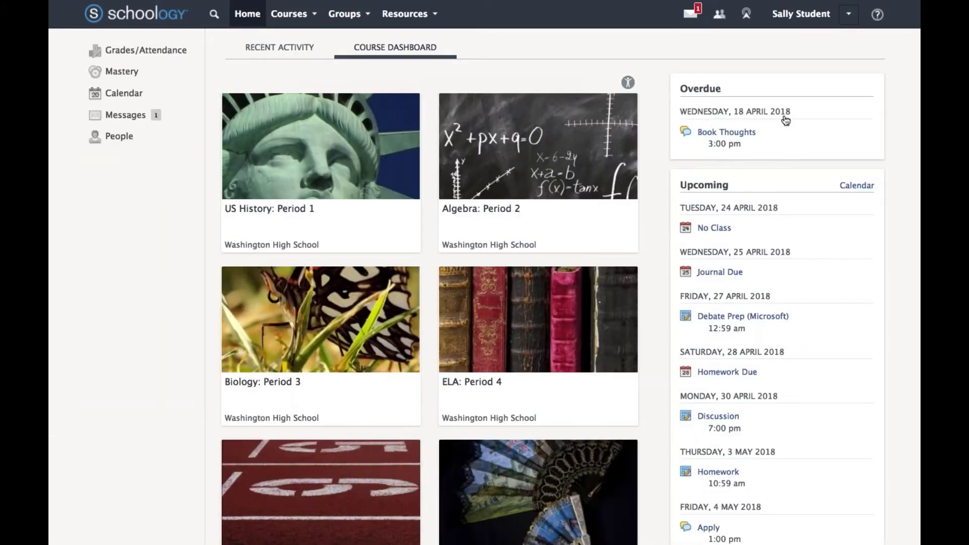
{"action": "left_click", "coordinate": [356, 190]}
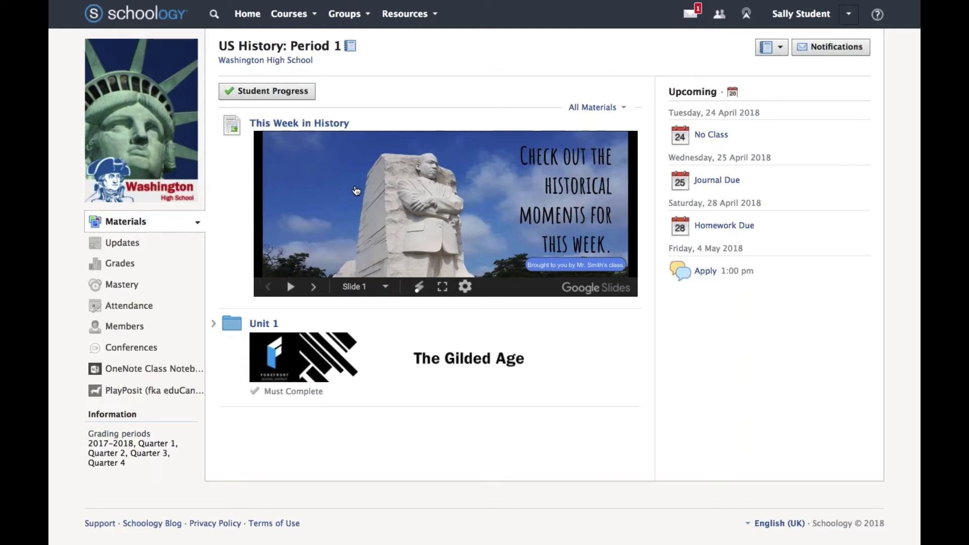
Step: Open Sample Assessment from Lesson 2 of Unit 1 and start a new attempt
{"action": "left_click", "coordinate": [214, 324]}
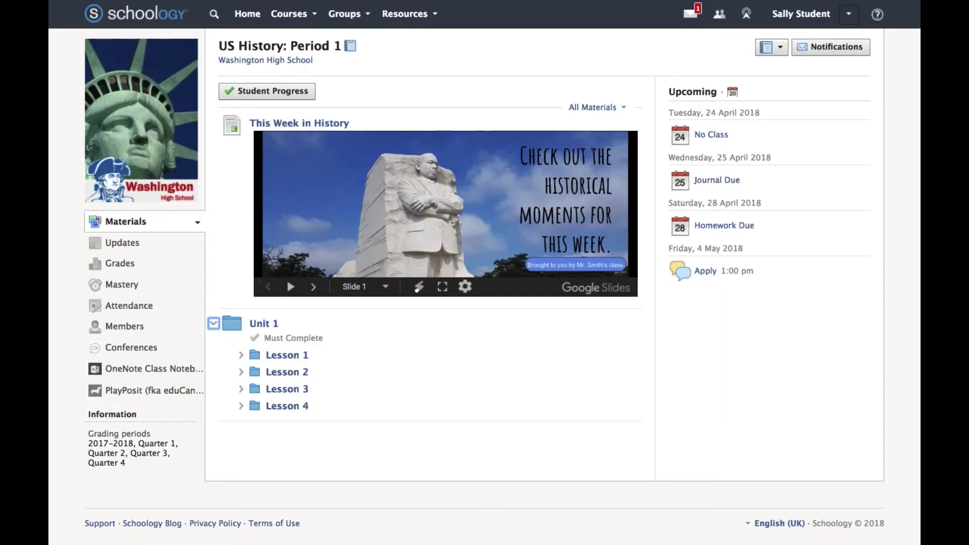
{"action": "left_click", "coordinate": [241, 372]}
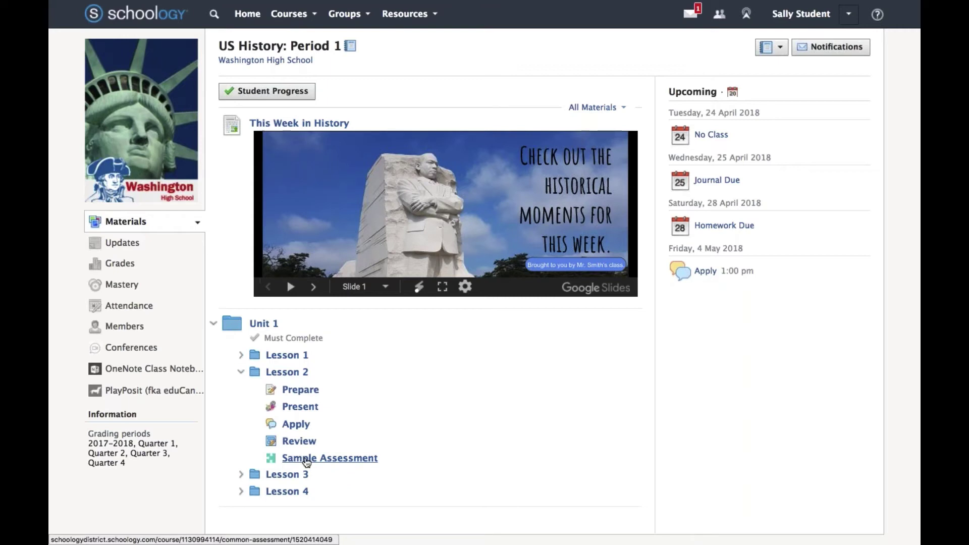
{"action": "left_click", "coordinate": [306, 459]}
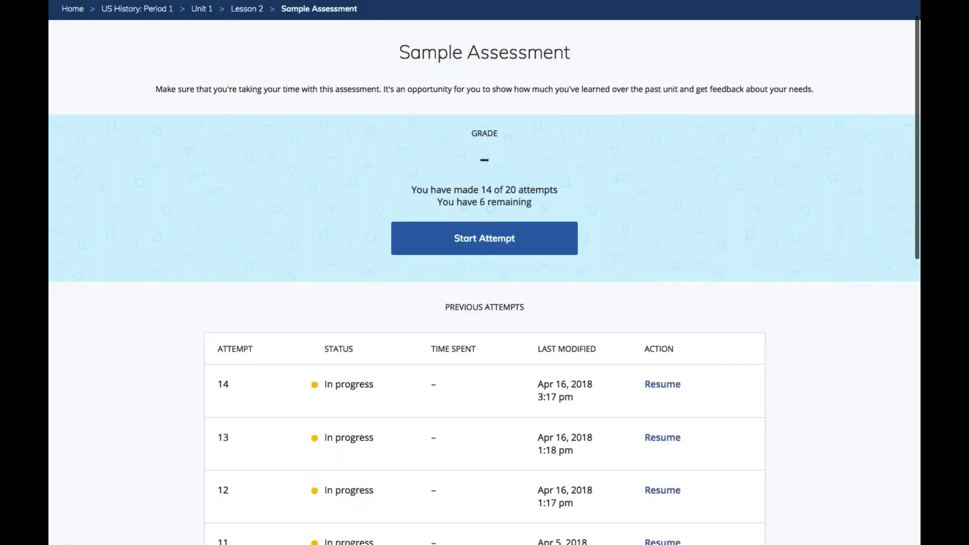
{"action": "left_click", "coordinate": [477, 243]}
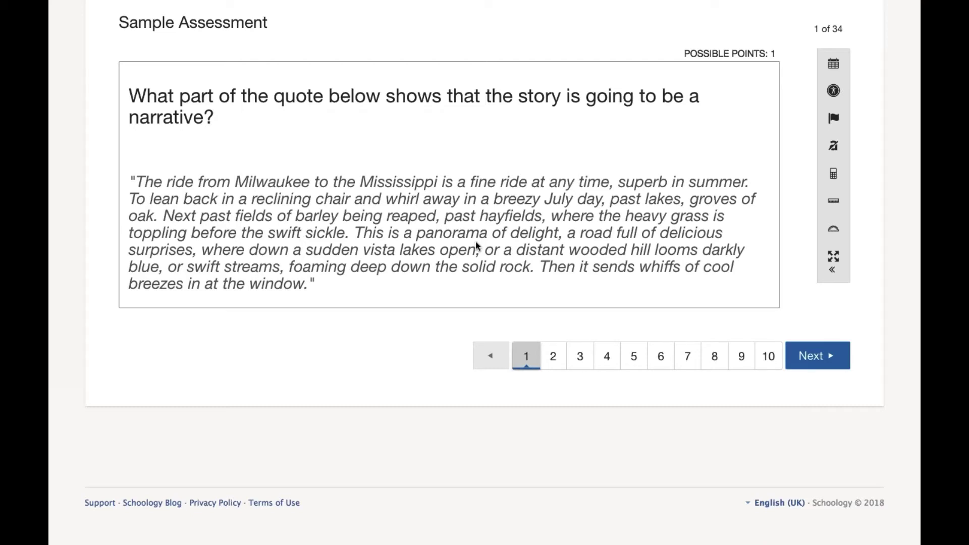
Step: Answer question 1 by highlighting the quote's first sentence, and go to question 20 through the question review grid
{"action": "left_click", "coordinate": [476, 243]}
{"action": "left_click", "coordinate": [192, 185]}
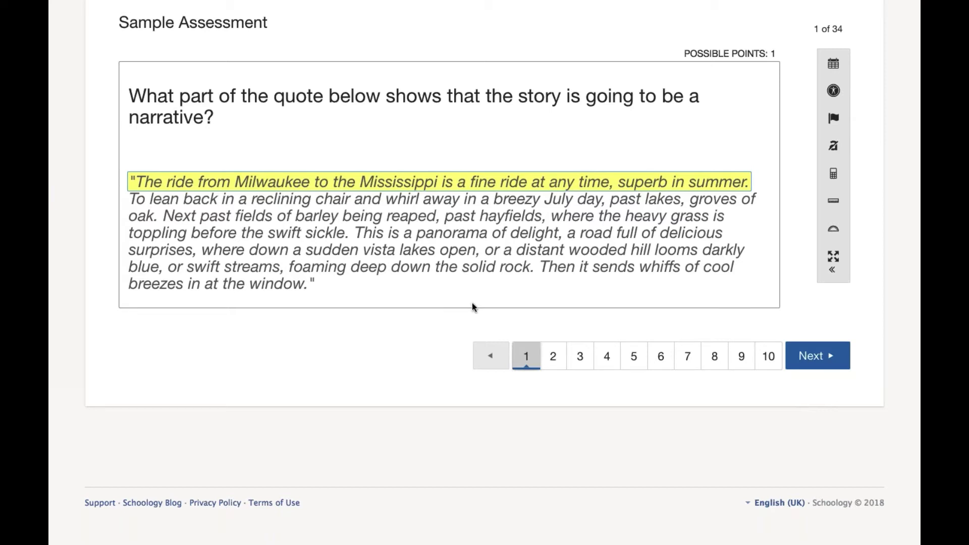
{"action": "left_click", "coordinate": [834, 64]}
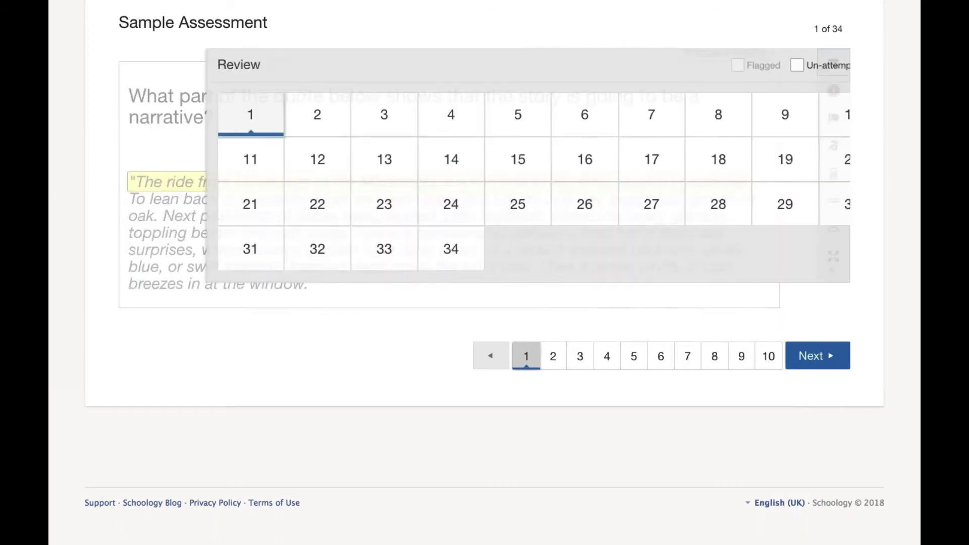
{"action": "left_click", "coordinate": [753, 197]}
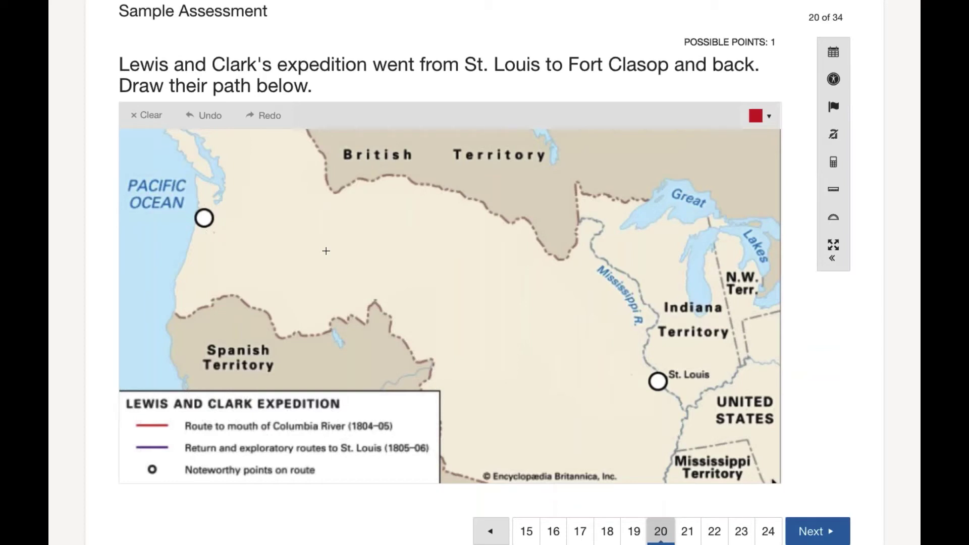
Step: On the question 20 map, draw a red route between the Pacific coast point and St. Louis and a second route in a dark colour
{"action": "scroll", "coordinate": [326, 251], "scroll_direction": "down", "scroll_amount": 1}
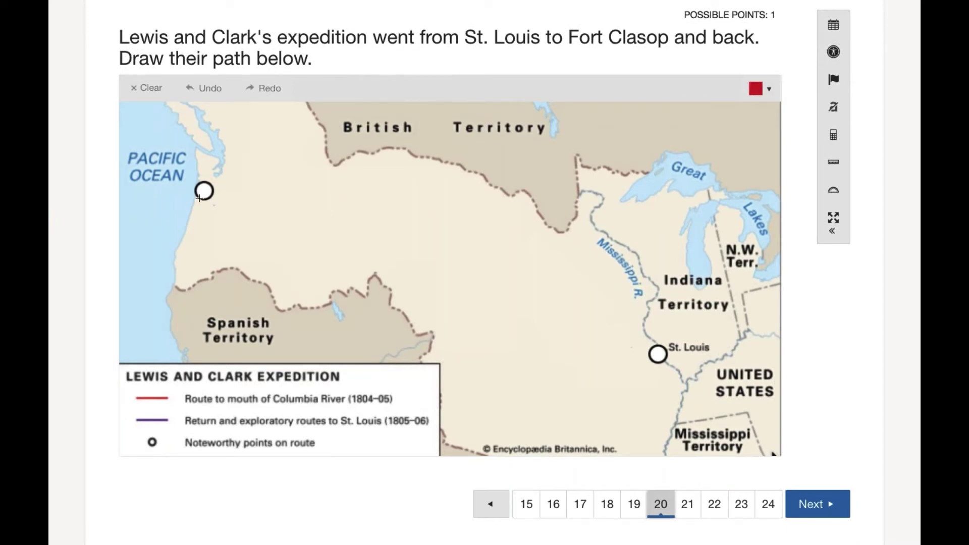
{"action": "mouse_move", "coordinate": [204, 191]}
{"action": "left_mouse_down"}
{"action": "mouse_move", "coordinate": [255, 191]}
{"action": "mouse_move", "coordinate": [485, 254]}
{"action": "mouse_move", "coordinate": [660, 349]}
{"action": "left_mouse_up"}
{"action": "scroll", "coordinate": [659, 349], "scroll_direction": "down", "scroll_amount": 1}
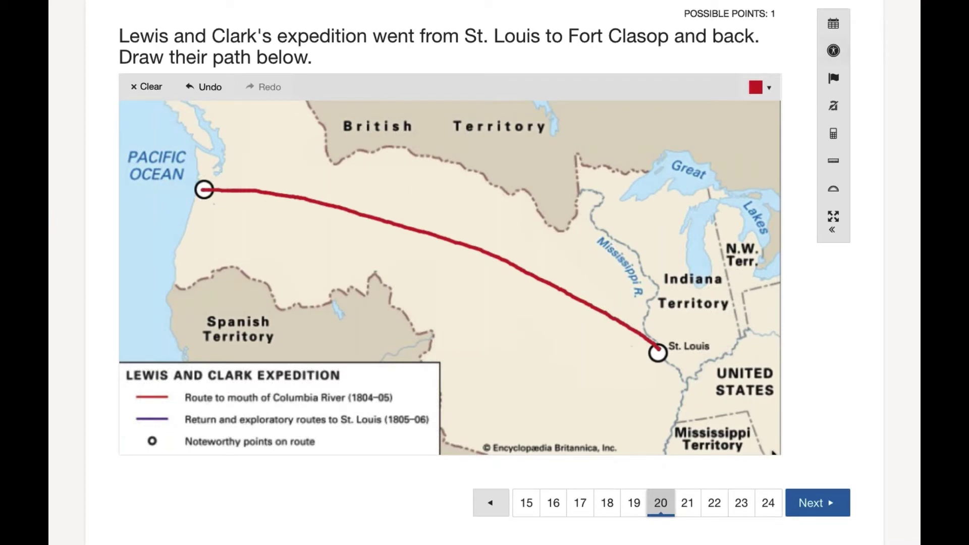
{"action": "left_click", "coordinate": [762, 87]}
{"action": "left_click", "coordinate": [767, 153]}
{"action": "mouse_move", "coordinate": [203, 189]}
{"action": "left_mouse_down"}
{"action": "mouse_move", "coordinate": [349, 260]}
{"action": "mouse_move", "coordinate": [656, 347]}
{"action": "left_mouse_up"}
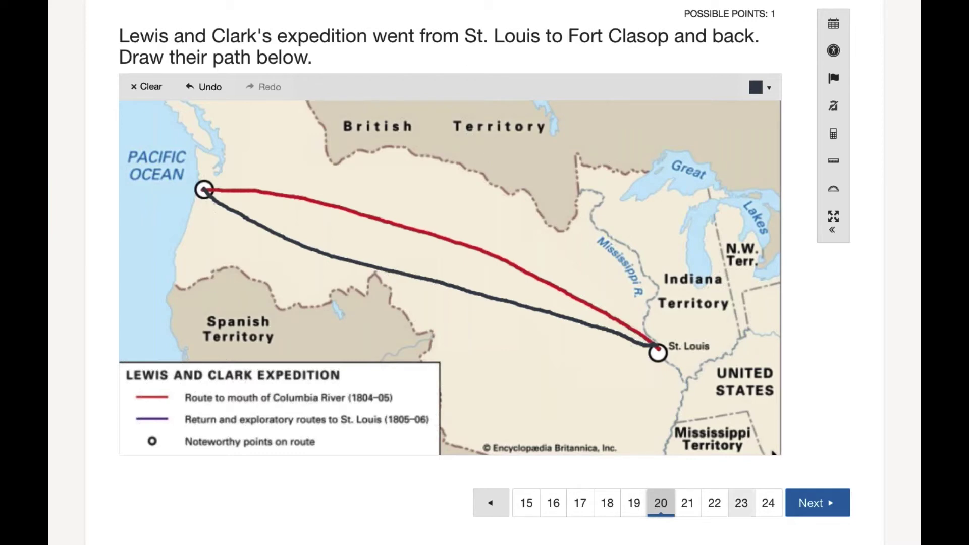
Step: Go to question 23 and place the liver label in the rightmost empty box on the frog picture
{"action": "left_click", "coordinate": [742, 503]}
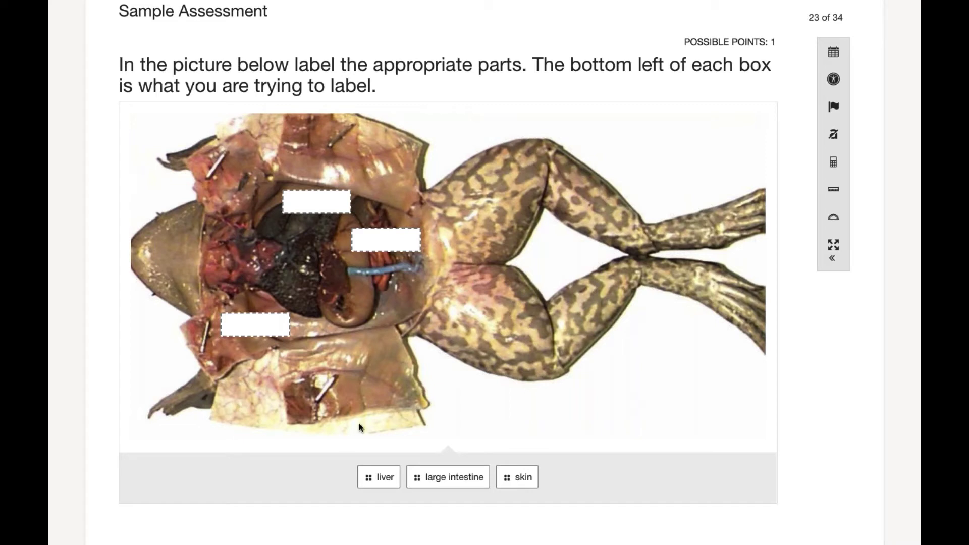
{"action": "left_click_drag", "start_coordinate": [371, 482], "coordinate": [383, 243]}
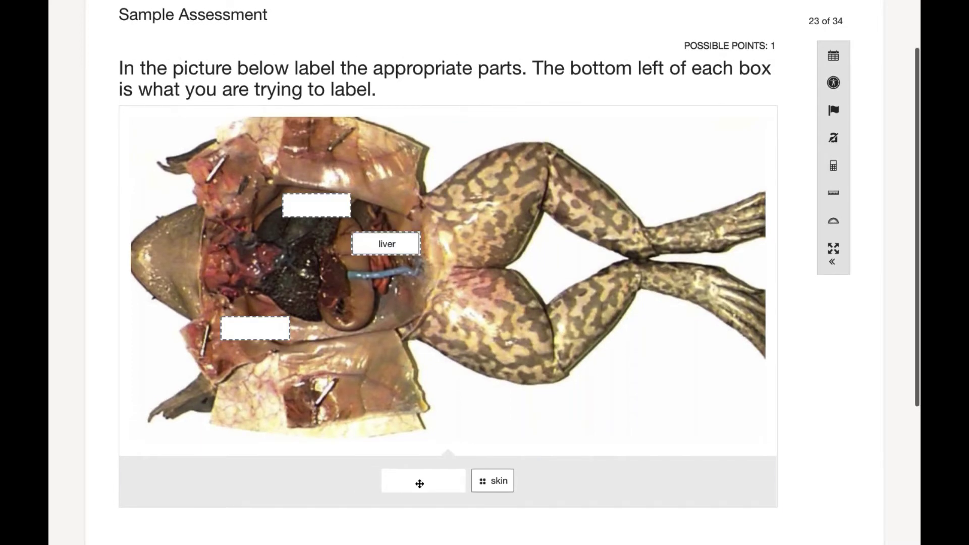
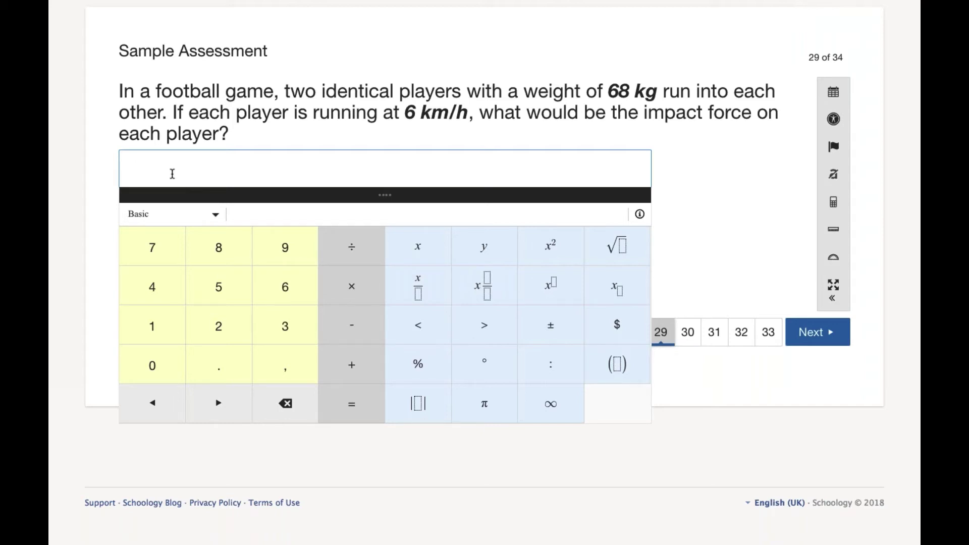
Step: Enter the expression 1 × 6(5 8/11) followed by an empty square root as the answer to question 29
{"action": "left_click", "coordinate": [163, 328]}
{"action": "left_click", "coordinate": [352, 286]}
{"action": "left_click", "coordinate": [272, 290]}
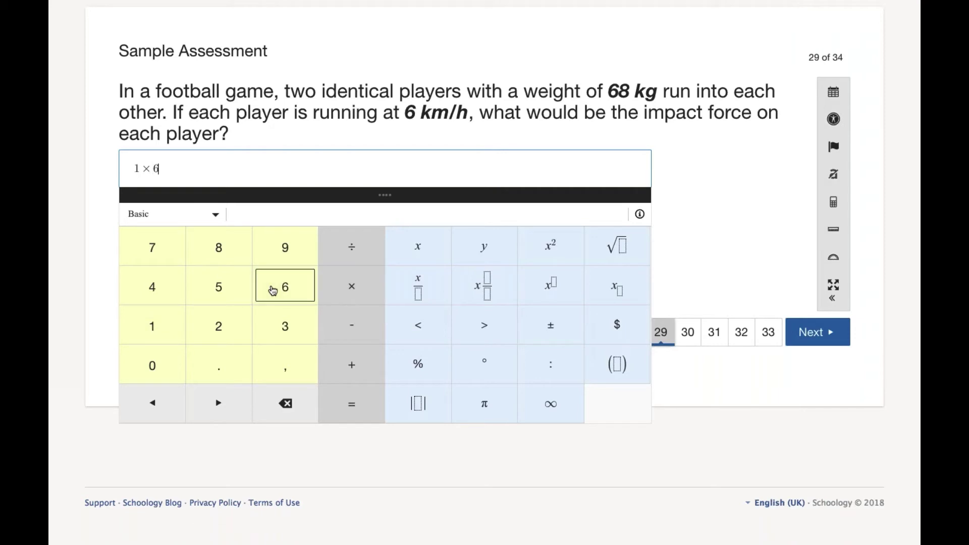
{"action": "left_click", "coordinate": [626, 372]}
{"action": "left_click", "coordinate": [221, 286]}
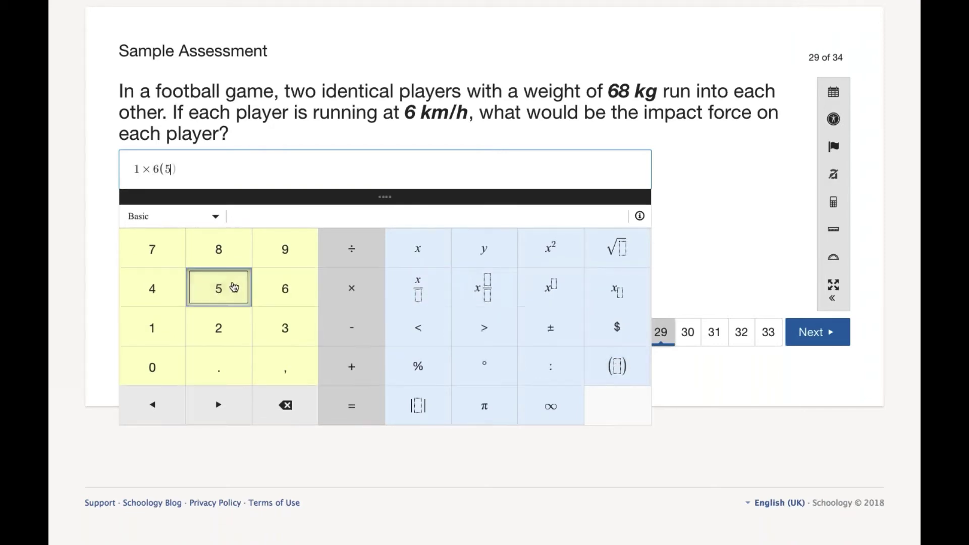
{"action": "left_click", "coordinate": [454, 296]}
{"action": "left_click", "coordinate": [223, 266]}
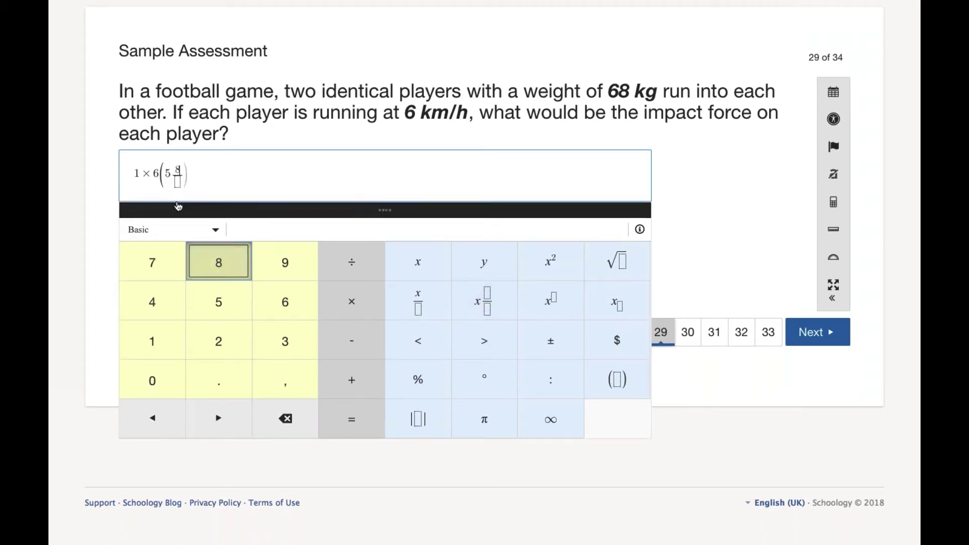
{"action": "double_click", "coordinate": [154, 344]}
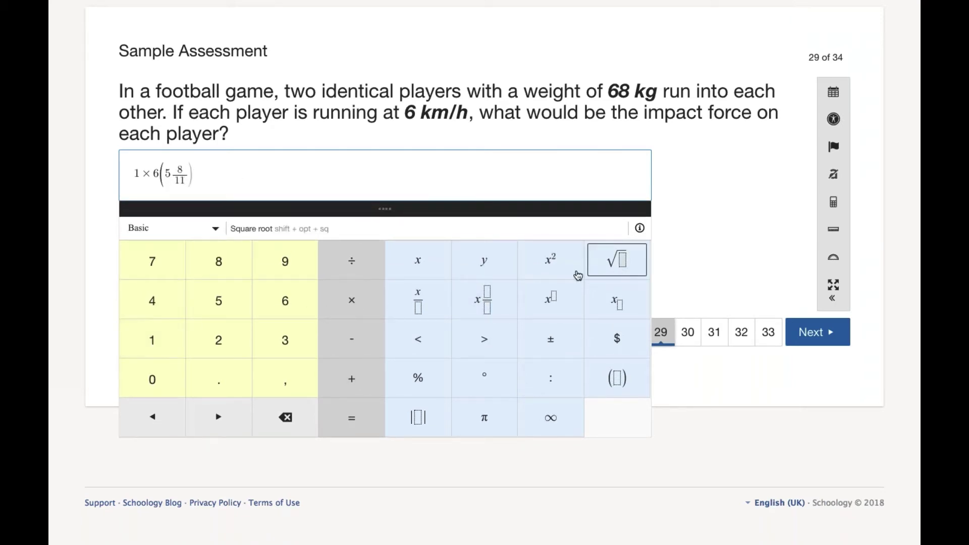
{"action": "left_click", "coordinate": [593, 268]}
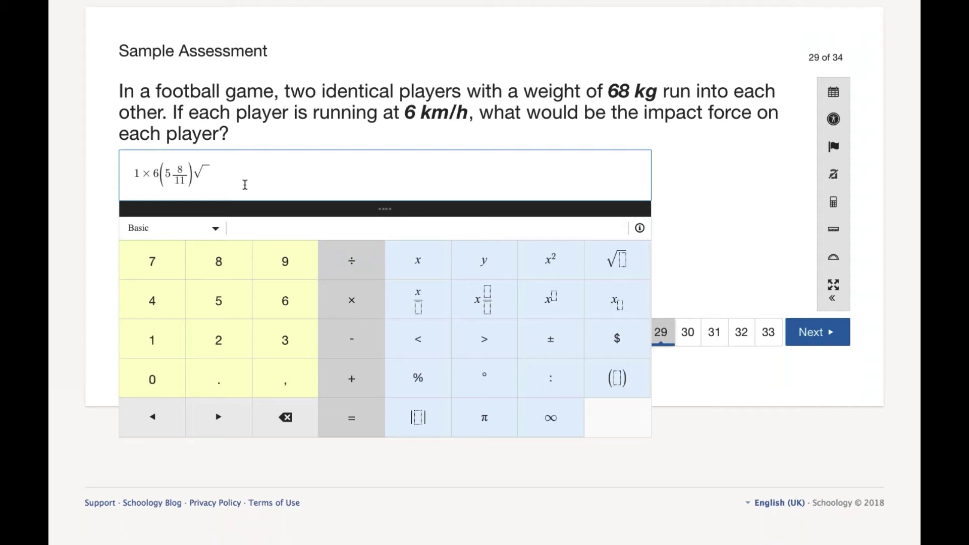
Step: Go to question 31 and look through the "Departure" passage and the questions attached to it
{"action": "left_click", "coordinate": [715, 341]}
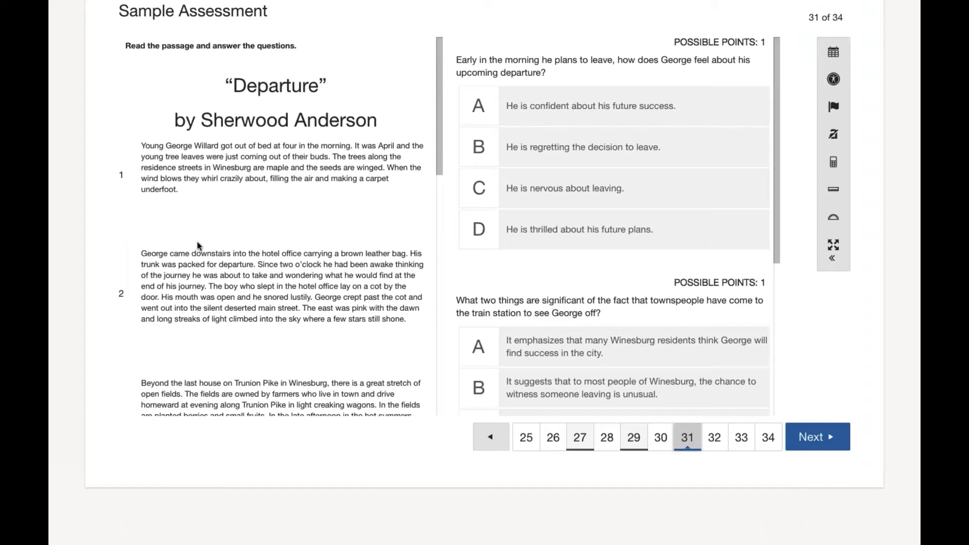
{"action": "scroll", "coordinate": [198, 246], "scroll_direction": "down", "scroll_amount": 5}
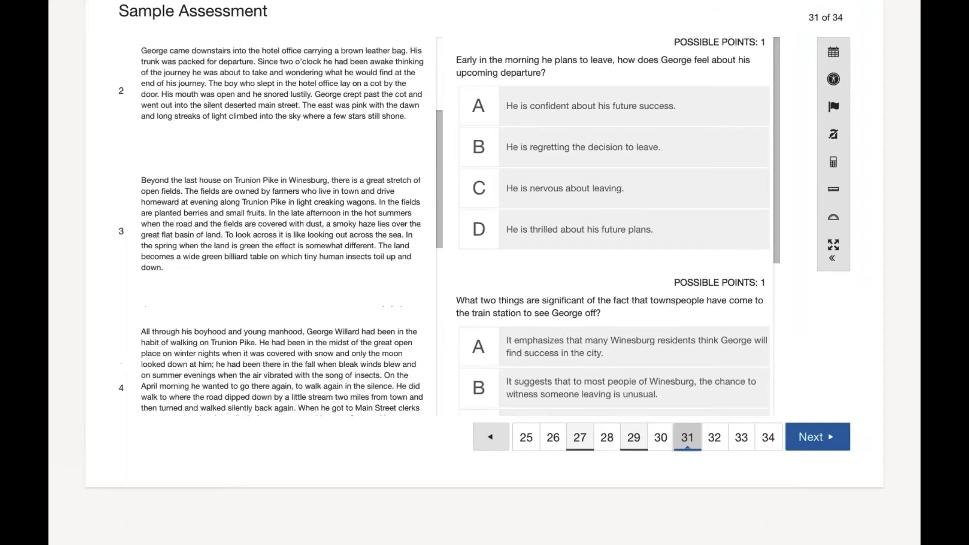
{"action": "scroll", "coordinate": [283, 227], "scroll_direction": "down", "scroll_amount": 5}
{"action": "scroll", "coordinate": [632, 283], "scroll_direction": "down", "scroll_amount": 2}
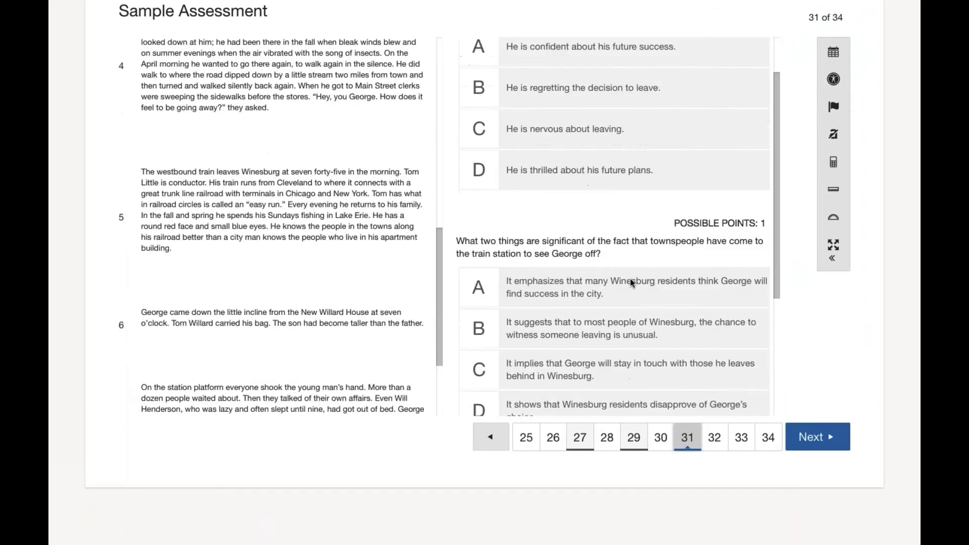
{"action": "scroll", "coordinate": [633, 282], "scroll_direction": "down", "scroll_amount": 2}
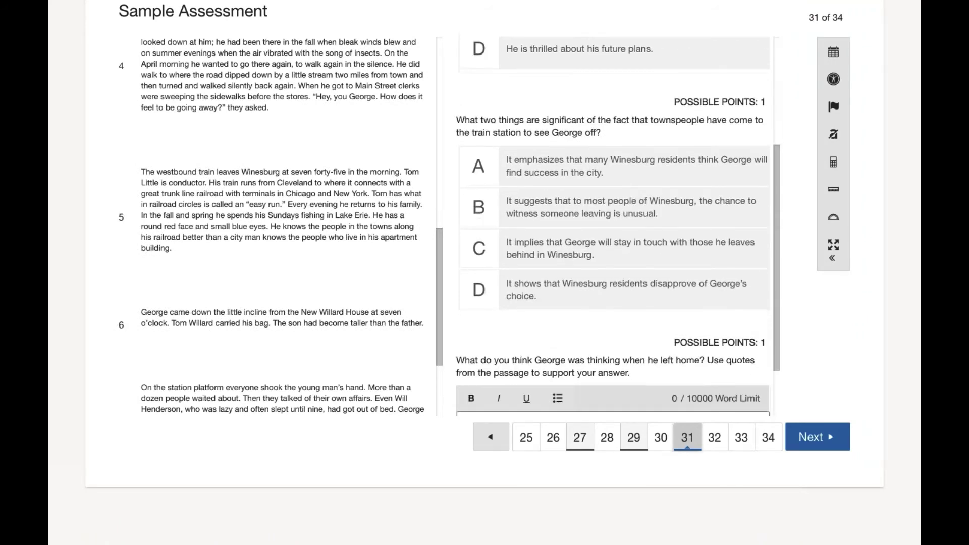
{"action": "scroll", "coordinate": [613, 227], "scroll_direction": "down", "scroll_amount": 1}
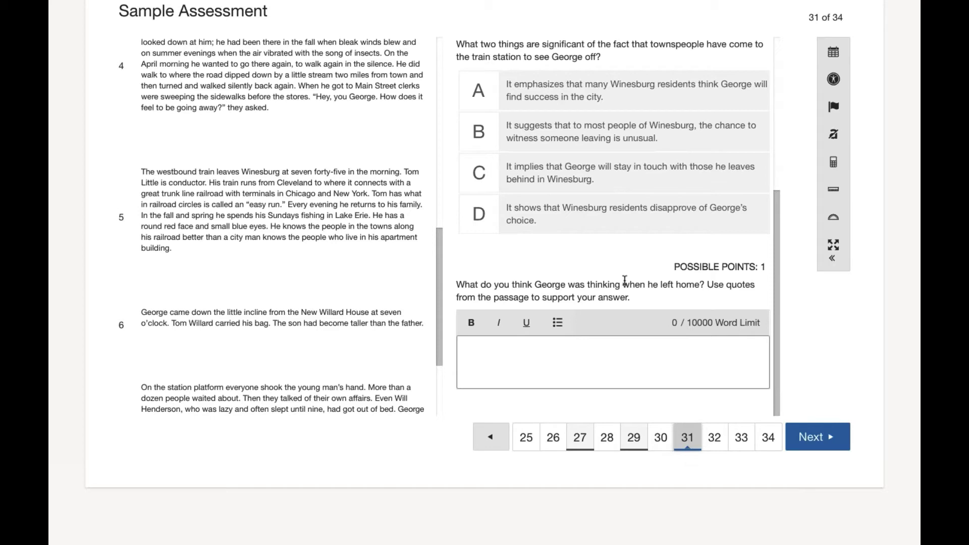
{"action": "scroll", "coordinate": [616, 277], "scroll_direction": "up", "scroll_amount": 4}
{"action": "scroll", "coordinate": [568, 348], "scroll_direction": "down", "scroll_amount": 4}
{"action": "scroll", "coordinate": [566, 352], "scroll_direction": "down", "scroll_amount": 1}
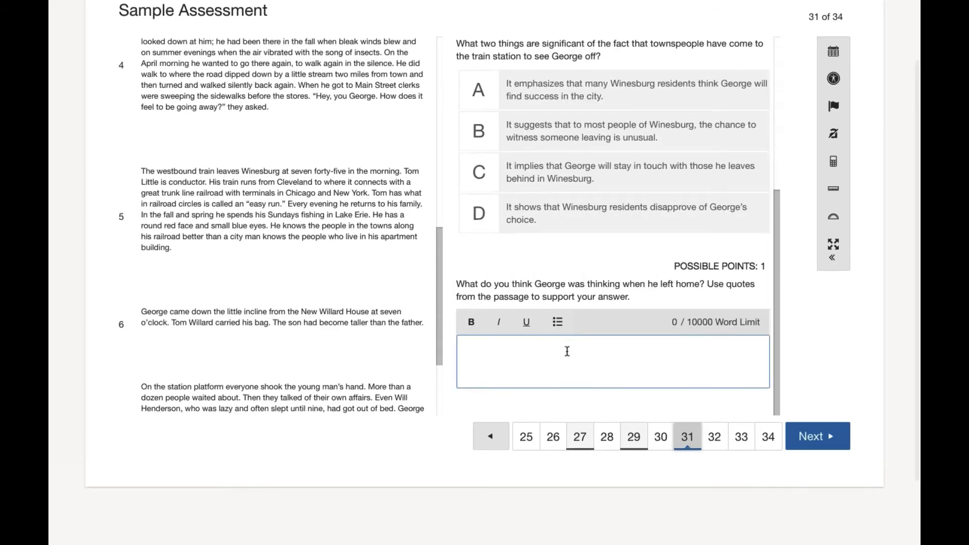
Step: Go to question 32 and look over the triangle images and the questions that share them
{"action": "left_click", "coordinate": [714, 438]}
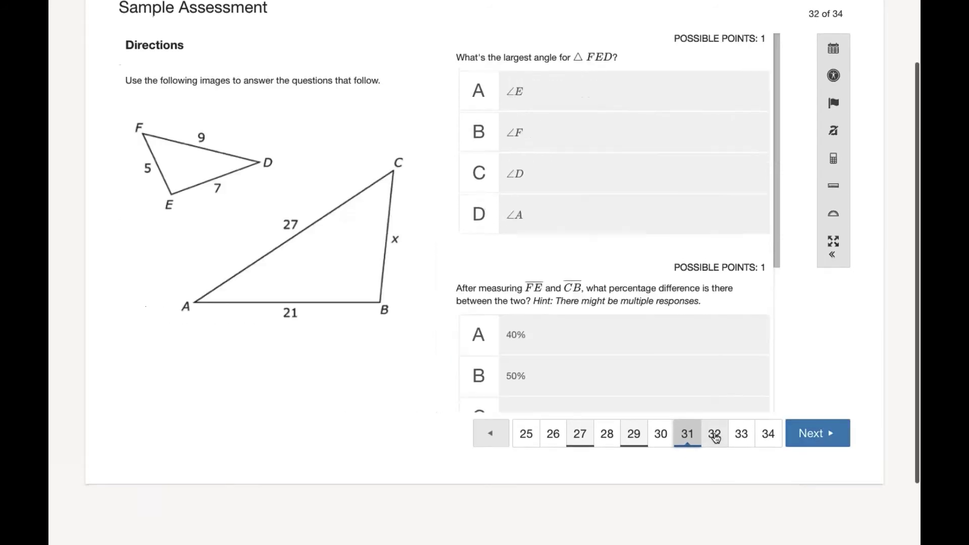
{"action": "scroll", "coordinate": [330, 237], "scroll_direction": "up", "scroll_amount": 1}
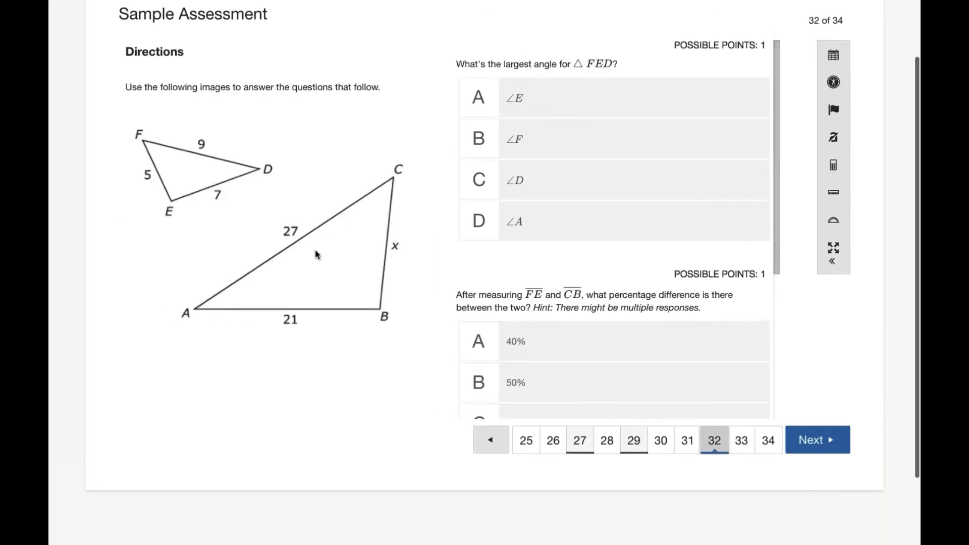
{"action": "scroll", "coordinate": [317, 253], "scroll_direction": "down", "scroll_amount": 2}
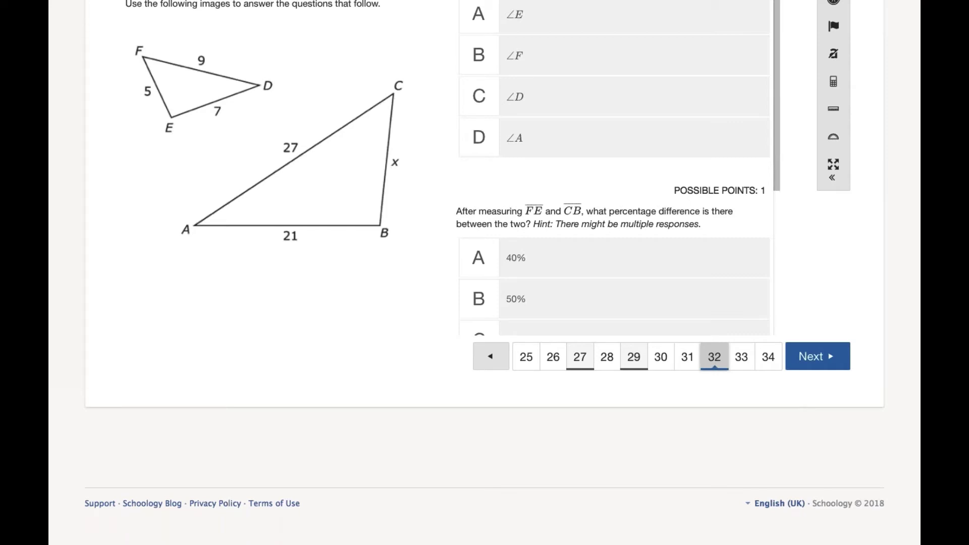
{"action": "scroll", "coordinate": [485, 273], "scroll_direction": "up", "scroll_amount": 3}
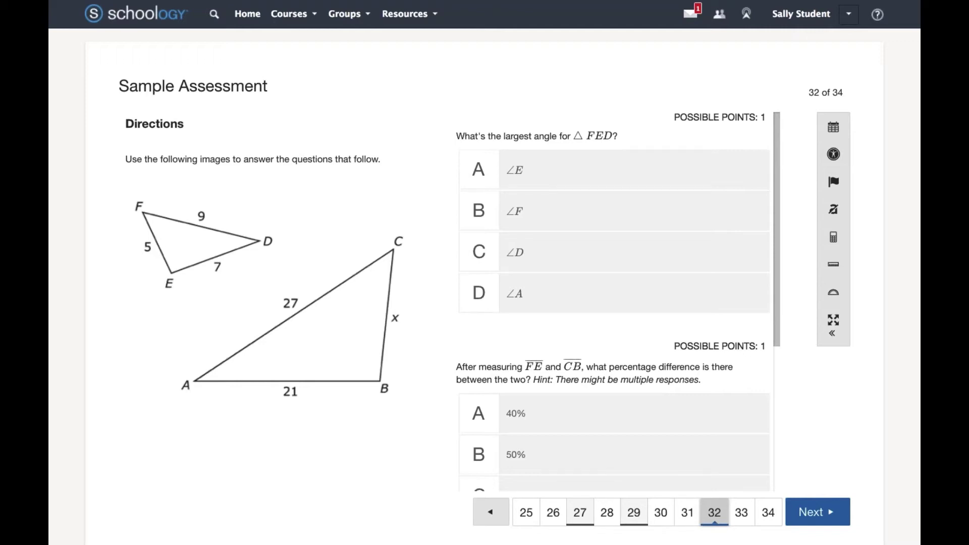
Step: Switch to the Forefront School District administrator account and open its managed assessment reports
{"action": "left_click", "coordinate": [846, 21]}
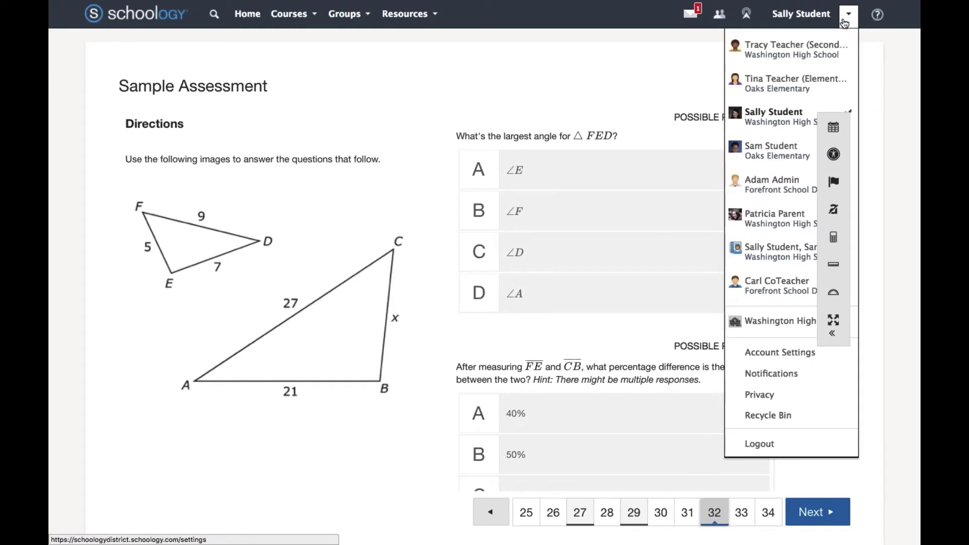
{"action": "left_click", "coordinate": [777, 182]}
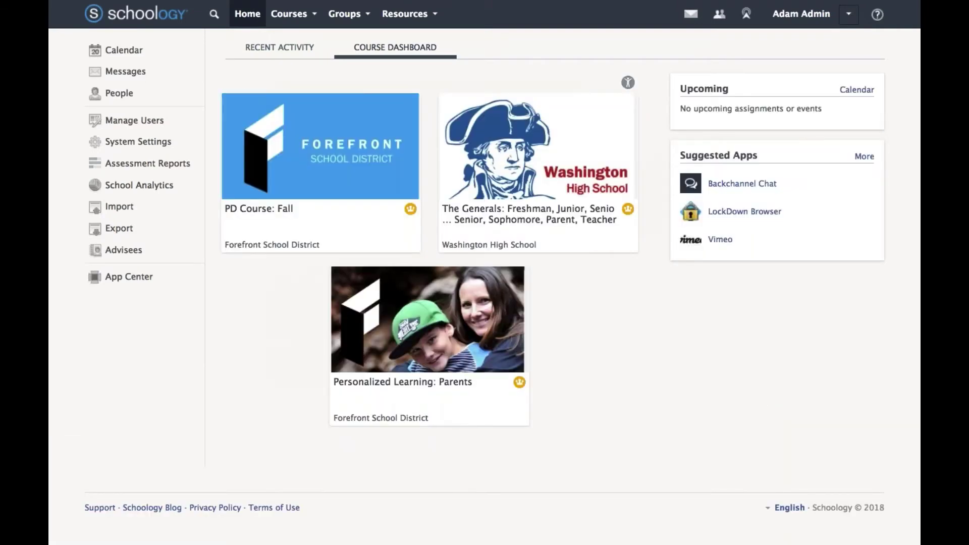
{"action": "left_click", "coordinate": [169, 167]}
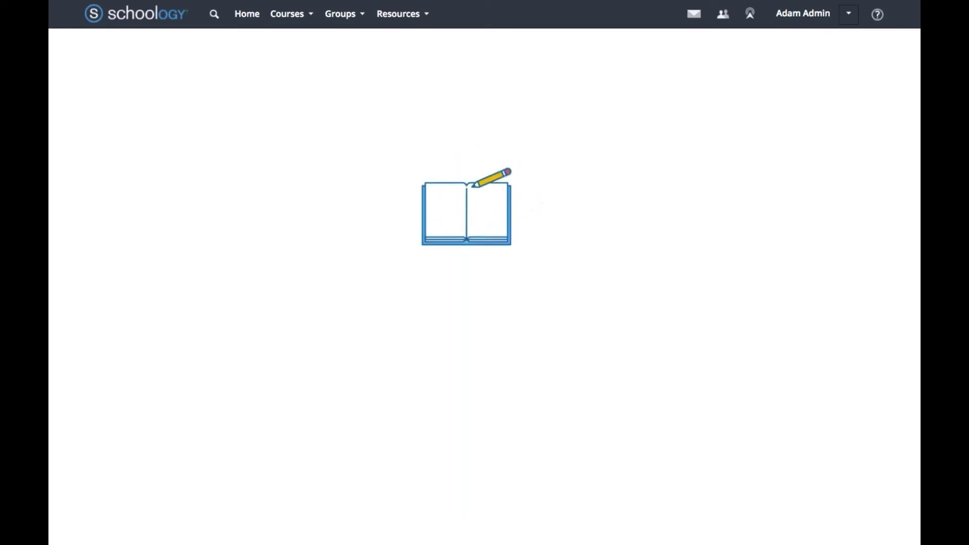
{"action": "left_click", "coordinate": [248, 14]}
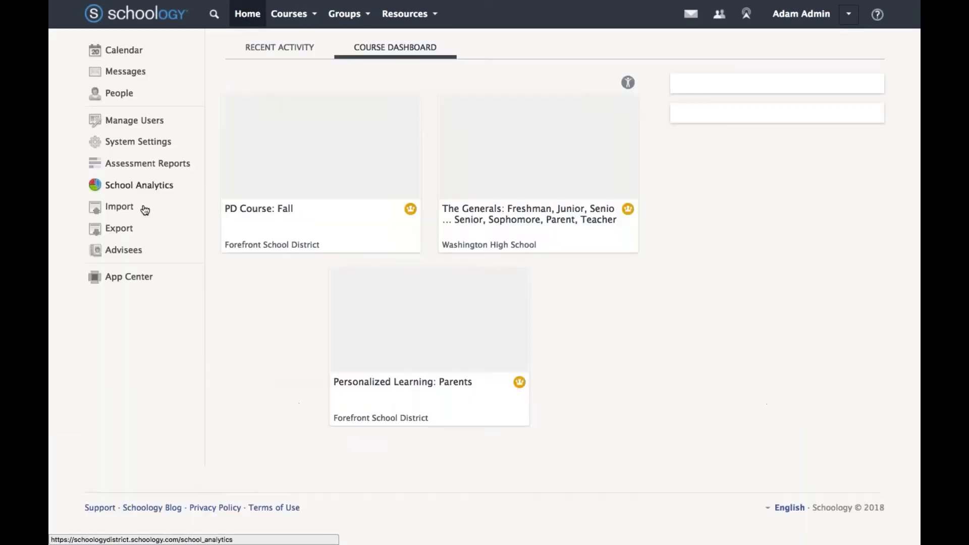
{"action": "left_click", "coordinate": [152, 169]}
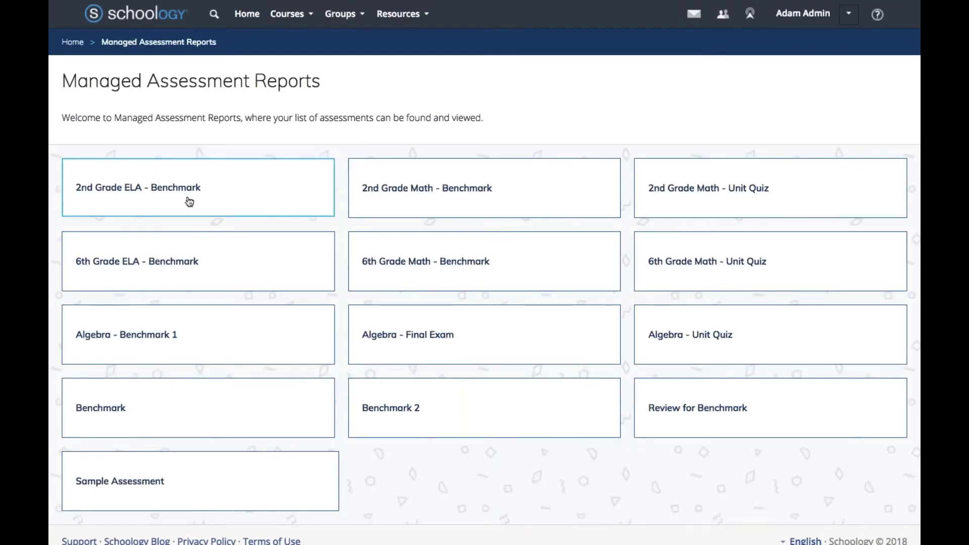
Step: Open the Benchmark 2 report and examine the item performance chart with its high, medium and low score ranges
{"action": "left_click", "coordinate": [446, 415]}
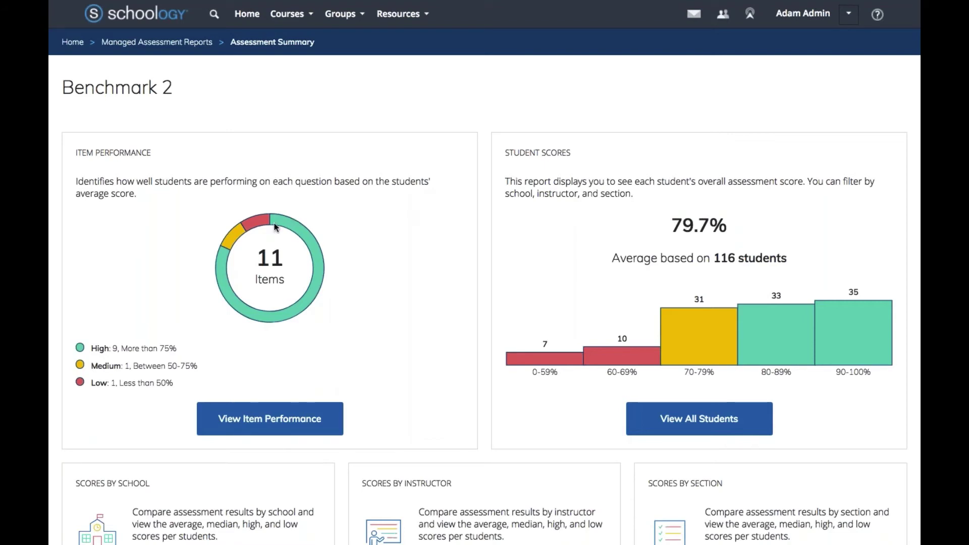
{"action": "scroll", "coordinate": [137, 98], "scroll_direction": "down", "scroll_amount": 1}
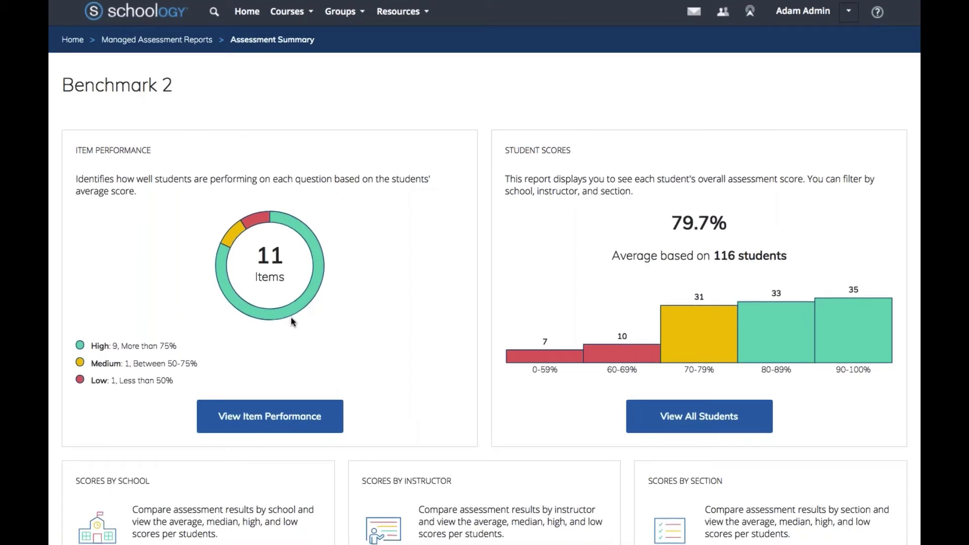
{"action": "scroll", "coordinate": [291, 321], "scroll_direction": "up", "scroll_amount": 5}
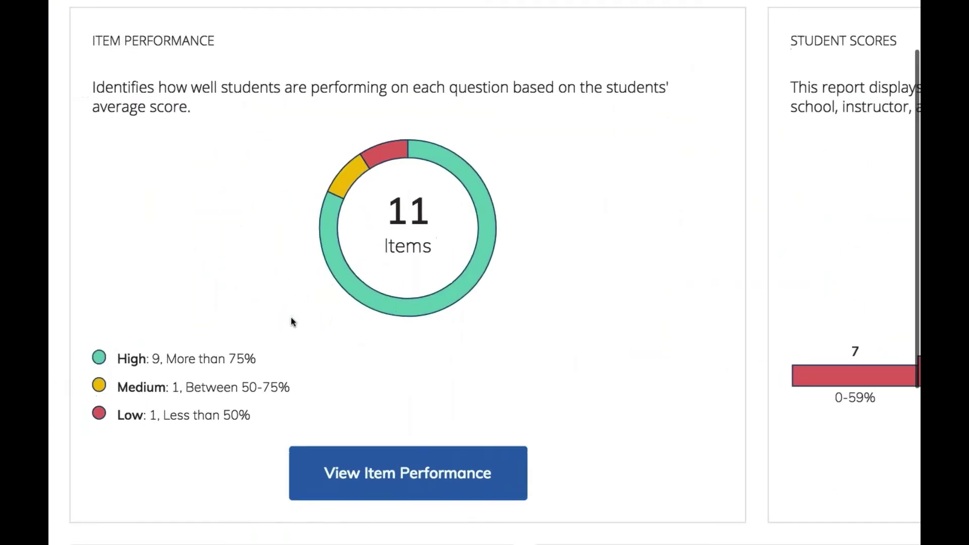
{"action": "scroll", "coordinate": [292, 318], "scroll_direction": "down", "scroll_amount": 3}
{"action": "left_click_drag", "start_coordinate": [167, 187], "coordinate": [256, 188]}
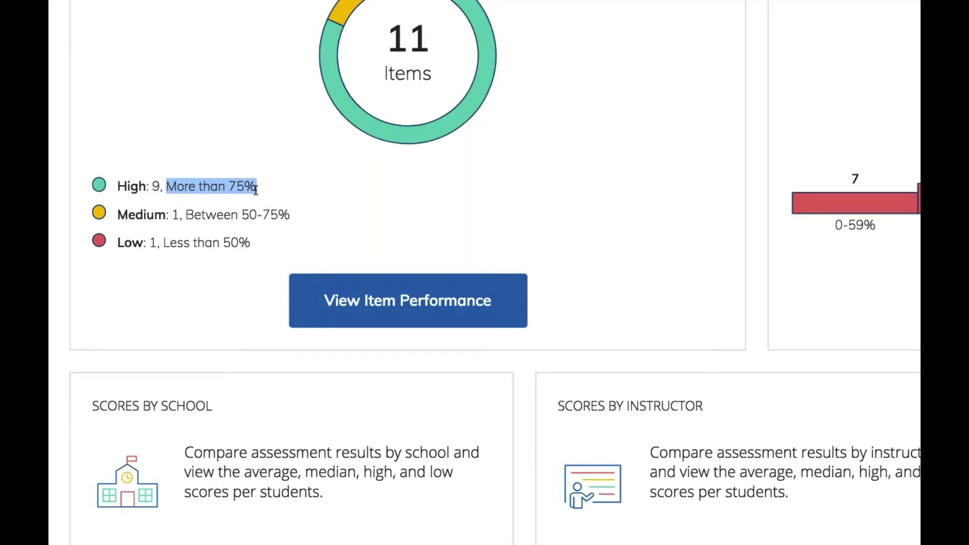
{"action": "left_click", "coordinate": [251, 230]}
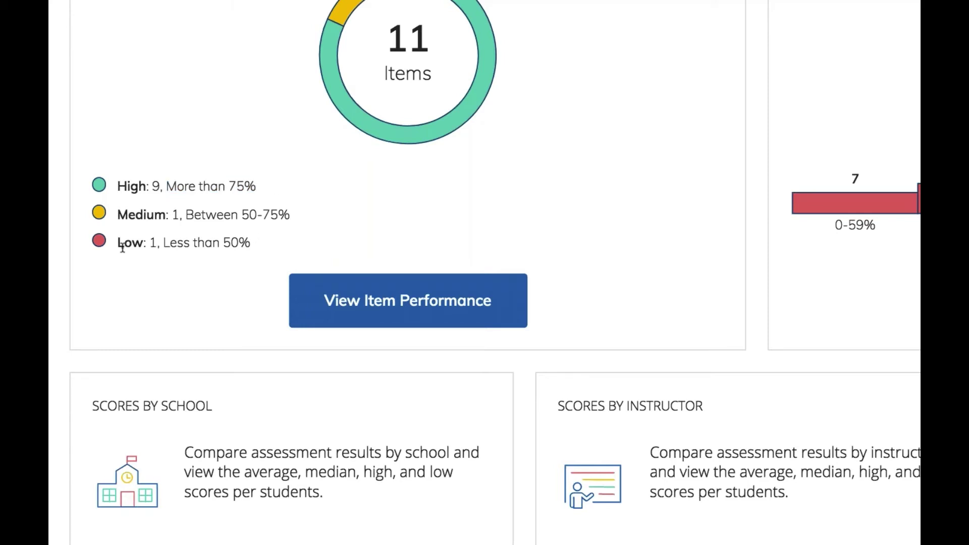
Step: Open the Hammurabi's Code question from Benchmark 2's item performance and examine its item analysis, answer distribution and student responses
{"action": "left_click", "coordinate": [383, 303]}
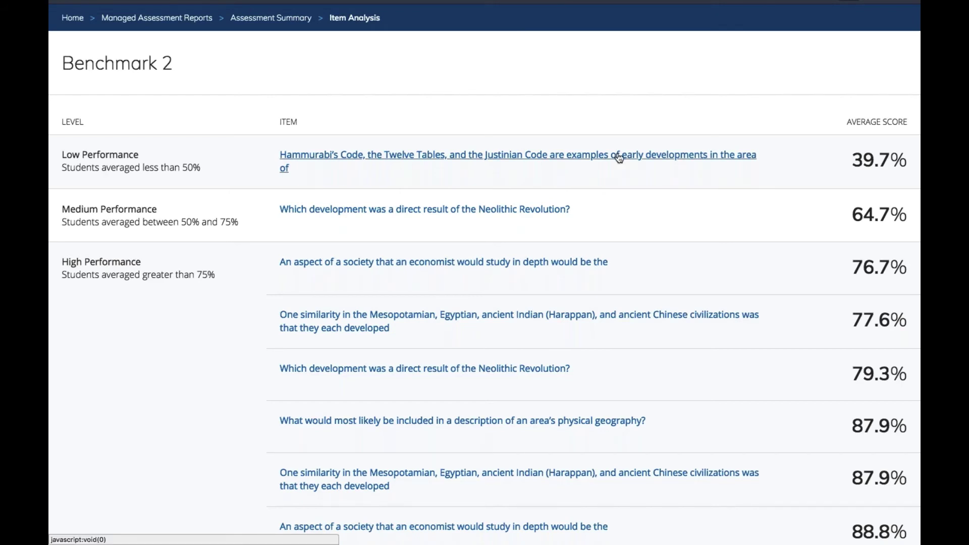
{"action": "left_click", "coordinate": [620, 158]}
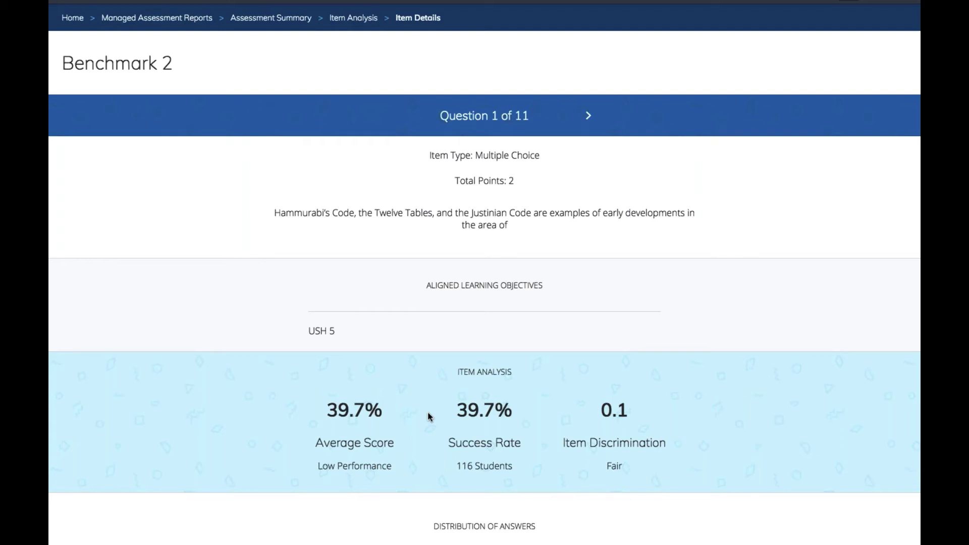
{"action": "scroll", "coordinate": [428, 417], "scroll_direction": "down", "scroll_amount": 5}
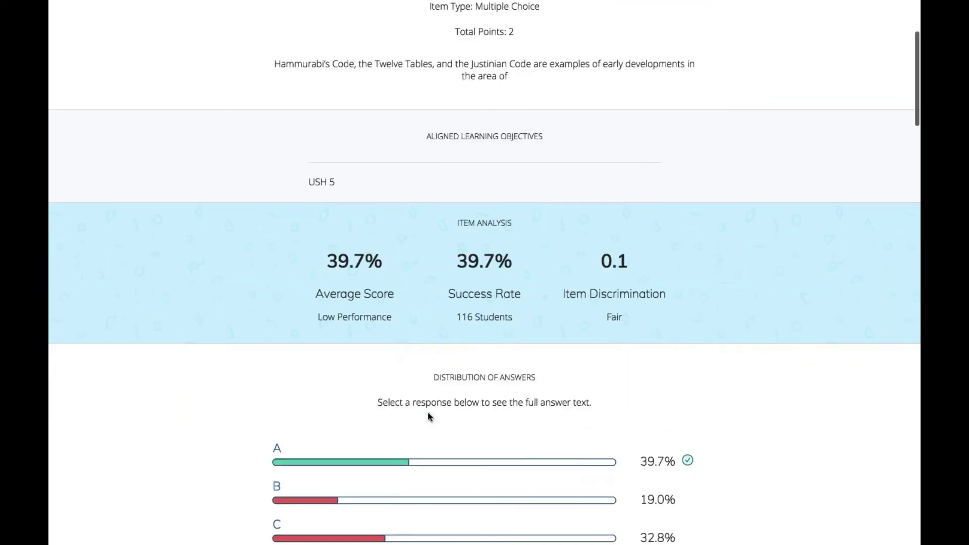
{"action": "scroll", "coordinate": [428, 417], "scroll_direction": "down", "scroll_amount": 1}
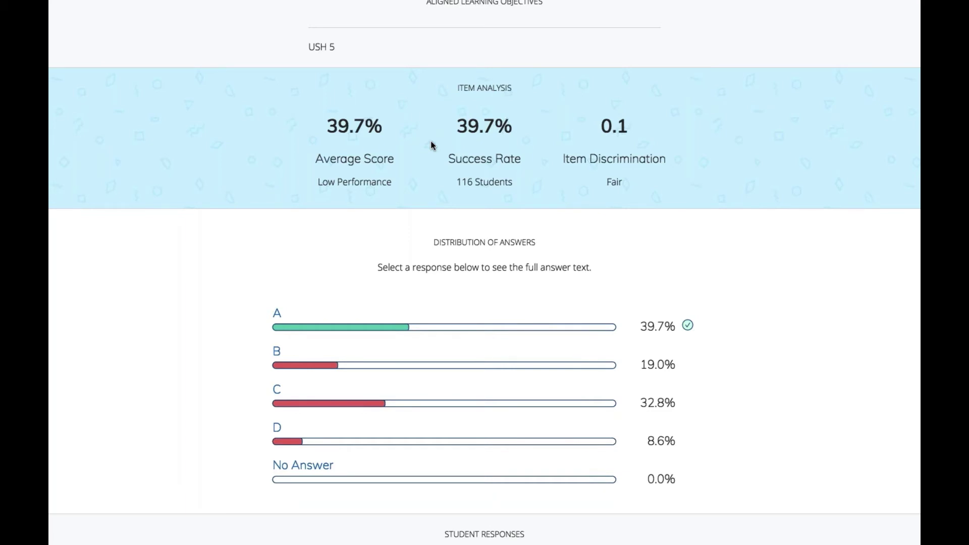
{"action": "scroll", "coordinate": [431, 145], "scroll_direction": "up", "scroll_amount": 1}
{"action": "scroll", "coordinate": [431, 145], "scroll_direction": "up", "scroll_amount": 3}
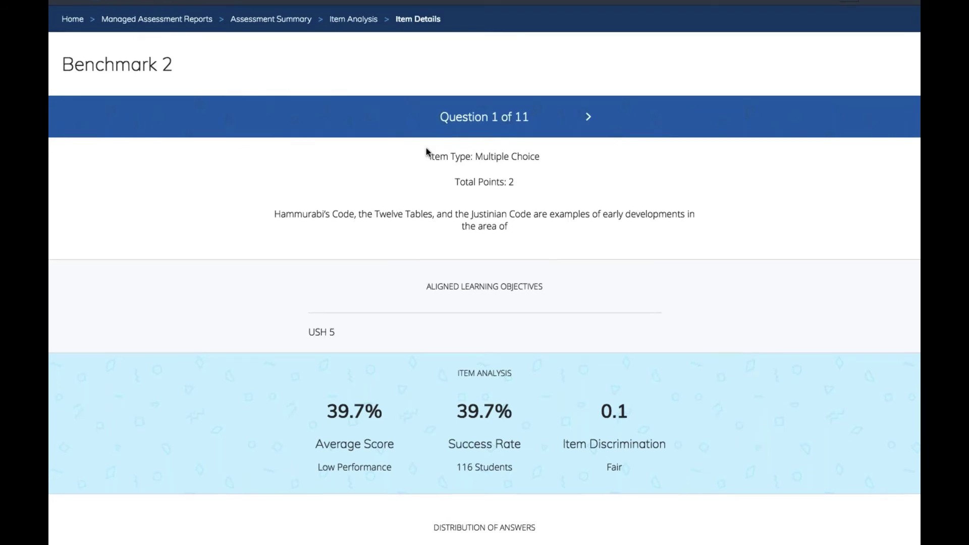
{"action": "scroll", "coordinate": [427, 149], "scroll_direction": "down", "scroll_amount": 6}
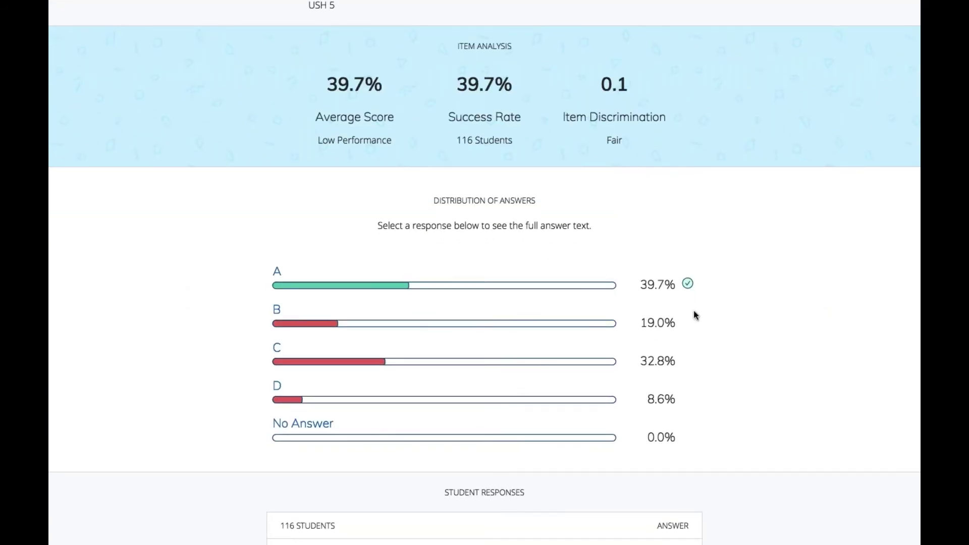
{"action": "scroll", "coordinate": [694, 315], "scroll_direction": "down", "scroll_amount": 8}
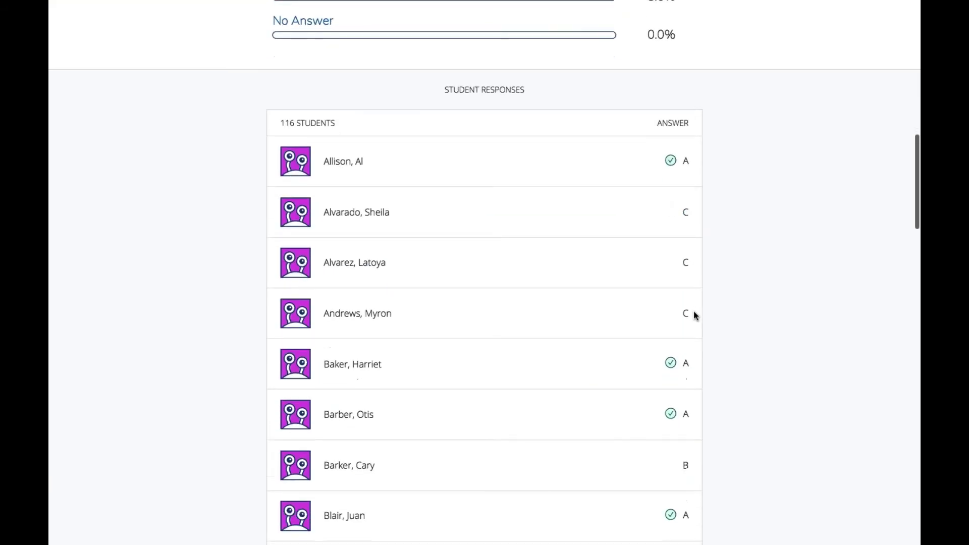
Step: Look through the list of student responses to question 1 and return to Benchmark 2's assessment summary
{"action": "scroll", "coordinate": [694, 316], "scroll_direction": "down", "scroll_amount": 6}
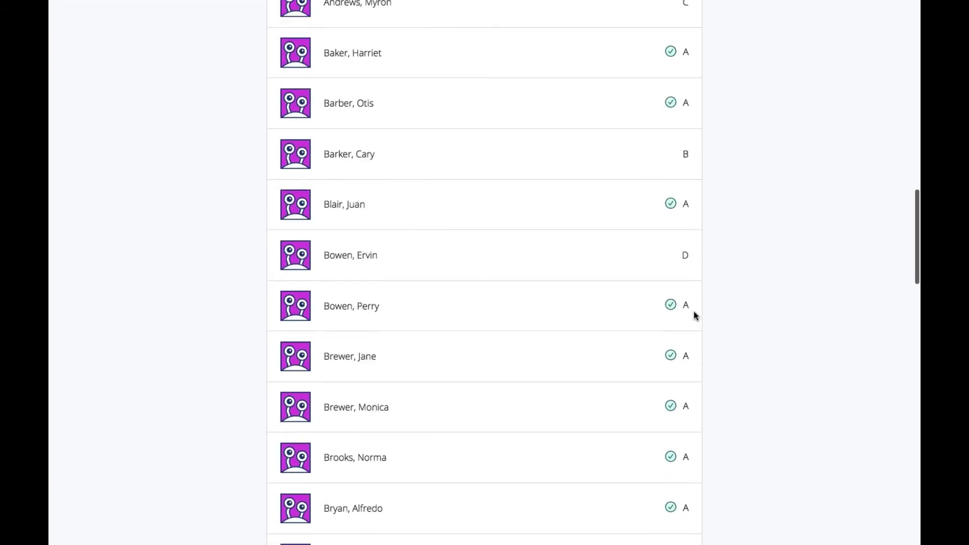
{"action": "scroll", "coordinate": [696, 316], "scroll_direction": "up", "scroll_amount": 20}
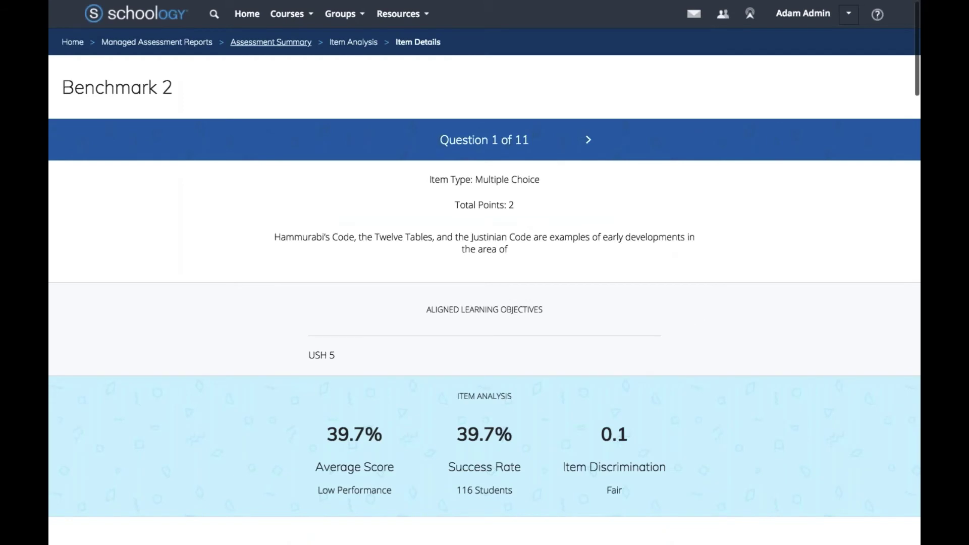
{"action": "left_click", "coordinate": [274, 42]}
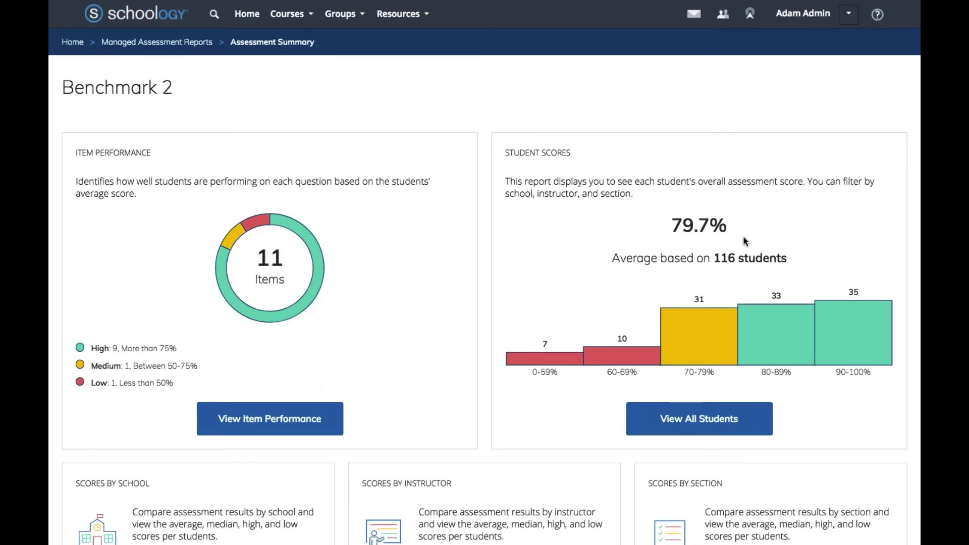
Step: Open Benchmark 2's Performance By Demographics report and examine the average scores by Race/Ethnicity
{"action": "scroll", "coordinate": [484, 264], "scroll_direction": "down", "scroll_amount": 6}
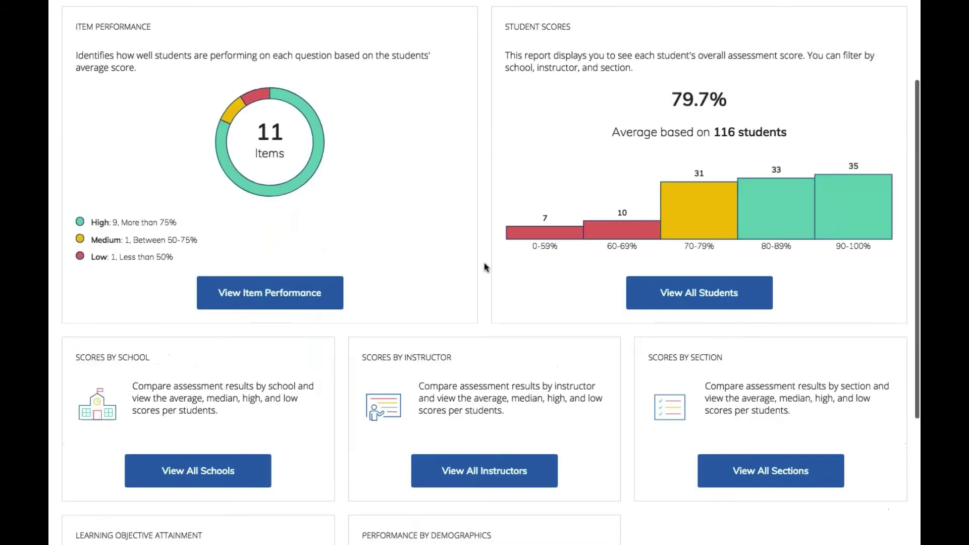
{"action": "left_click", "coordinate": [472, 454]}
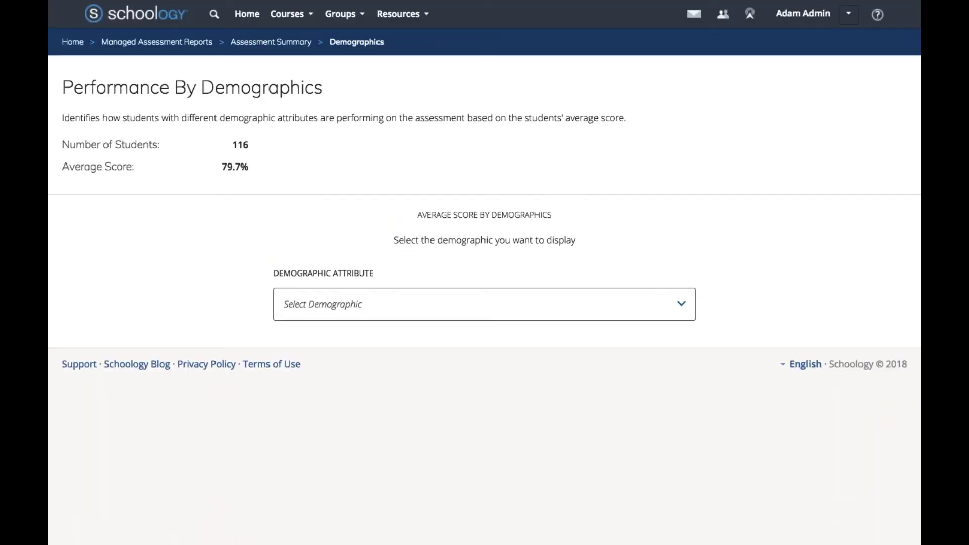
{"action": "left_click", "coordinate": [388, 305]}
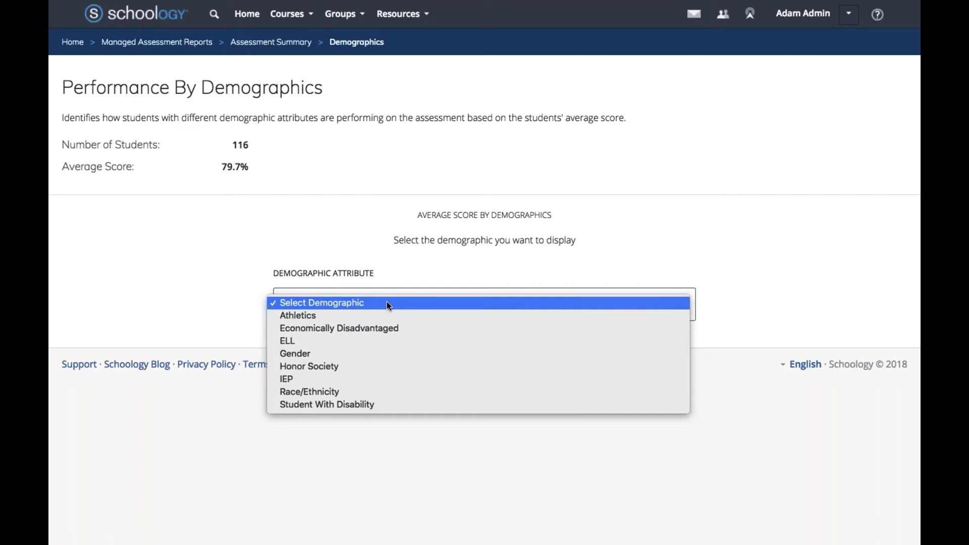
{"action": "left_click", "coordinate": [333, 394]}
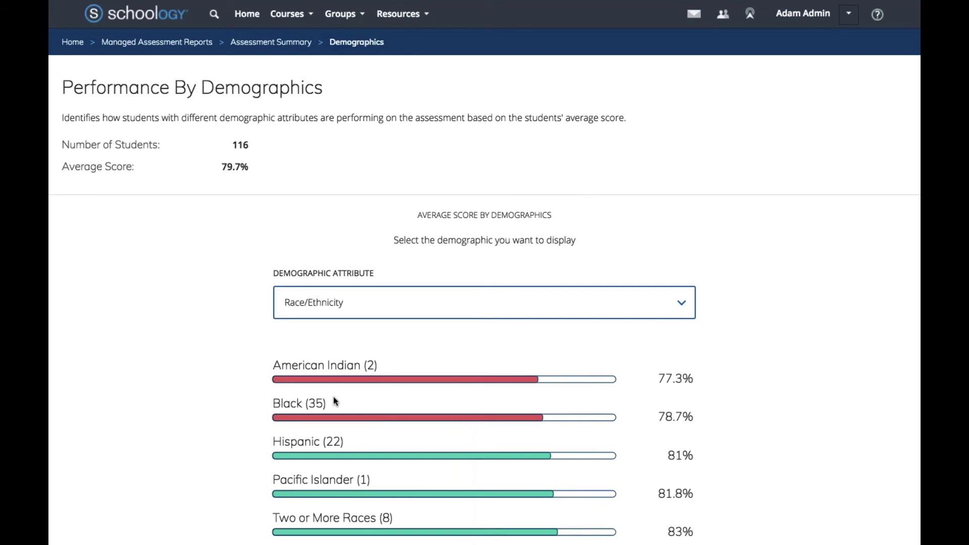
{"action": "scroll", "coordinate": [336, 403], "scroll_direction": "down", "scroll_amount": 3}
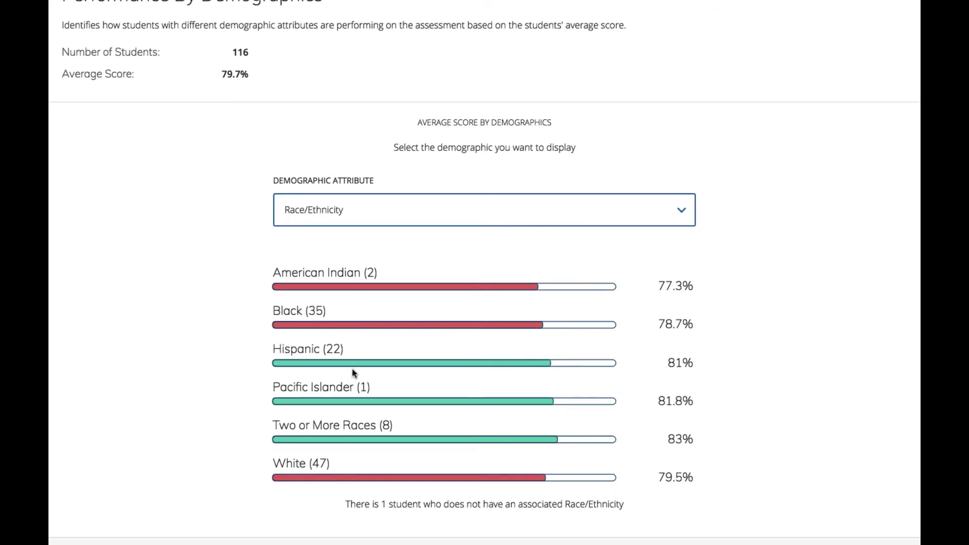
{"action": "scroll", "coordinate": [353, 372], "scroll_direction": "up", "scroll_amount": 3}
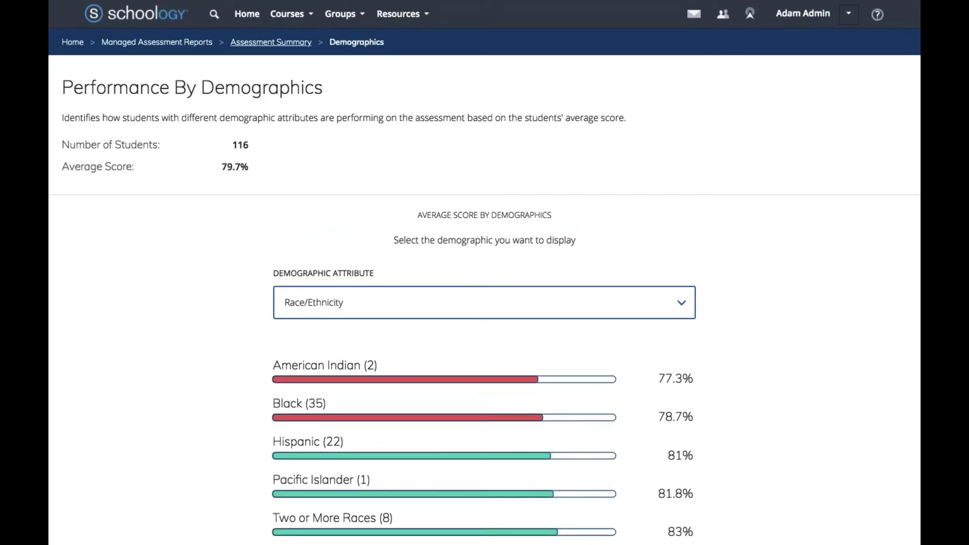
{"action": "scroll", "coordinate": [485, 302], "scroll_direction": "down", "scroll_amount": 1}
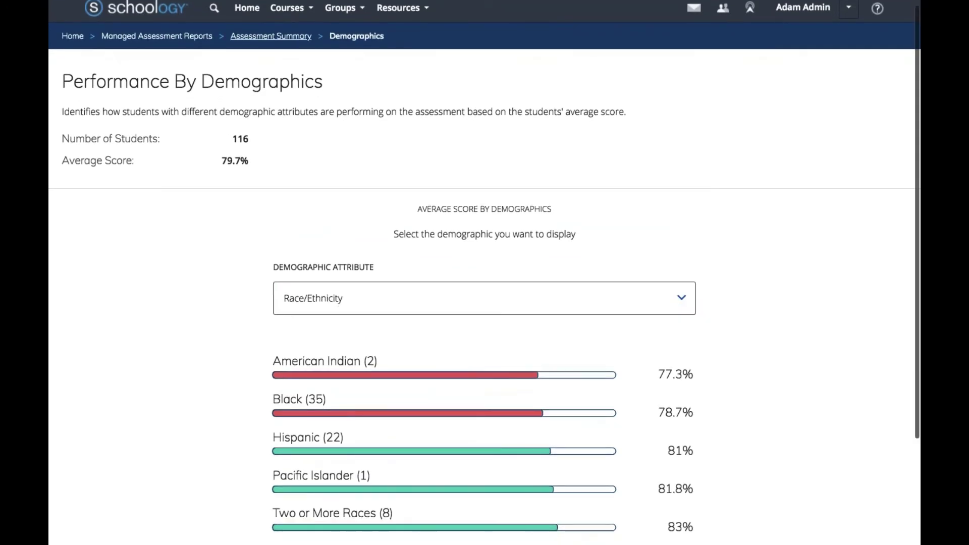
Step: Open the student scores report from Benchmark 2's assessment summary and filter it to a score range of 0 to 70
{"action": "left_click", "coordinate": [270, 36]}
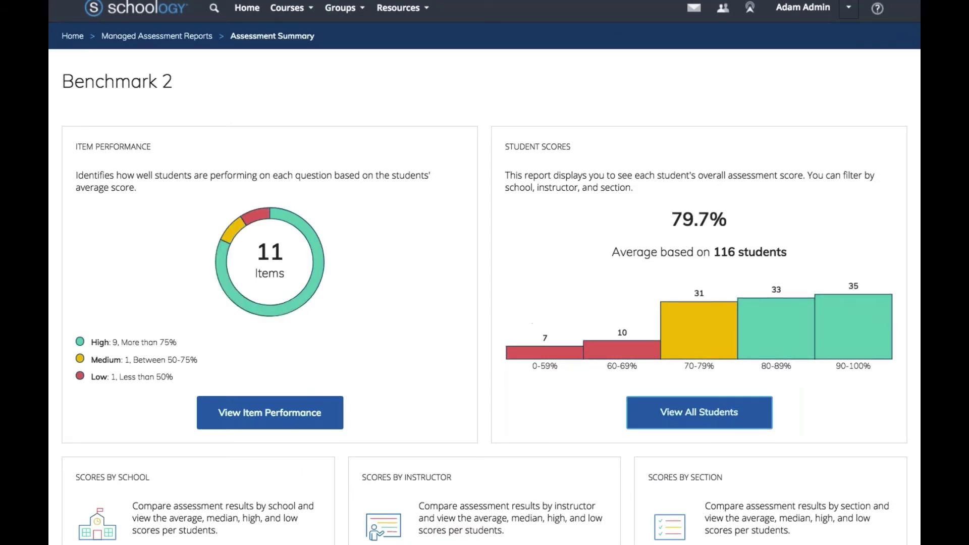
{"action": "left_click", "coordinate": [676, 421]}
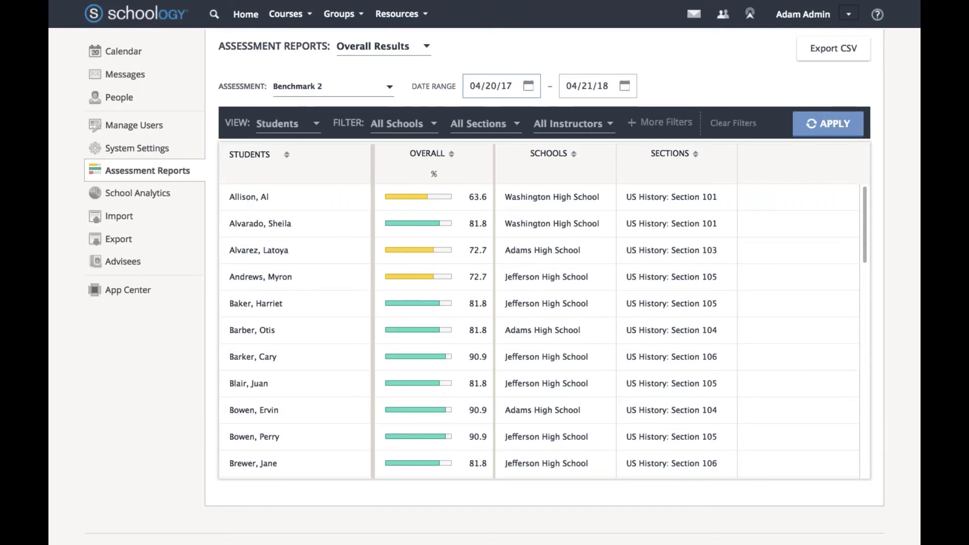
{"action": "left_click", "coordinate": [651, 124]}
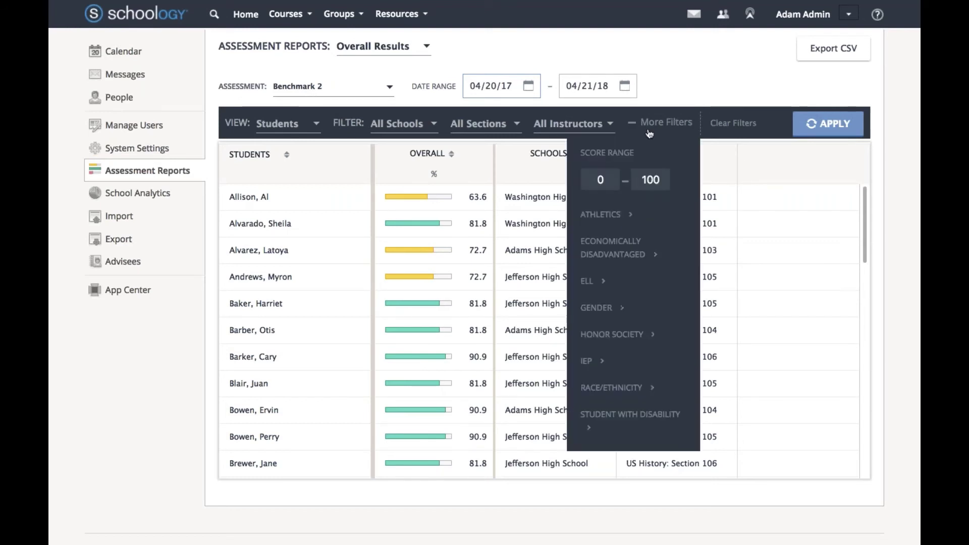
{"action": "left_click_drag", "start_coordinate": [642, 180], "coordinate": [649, 180]}
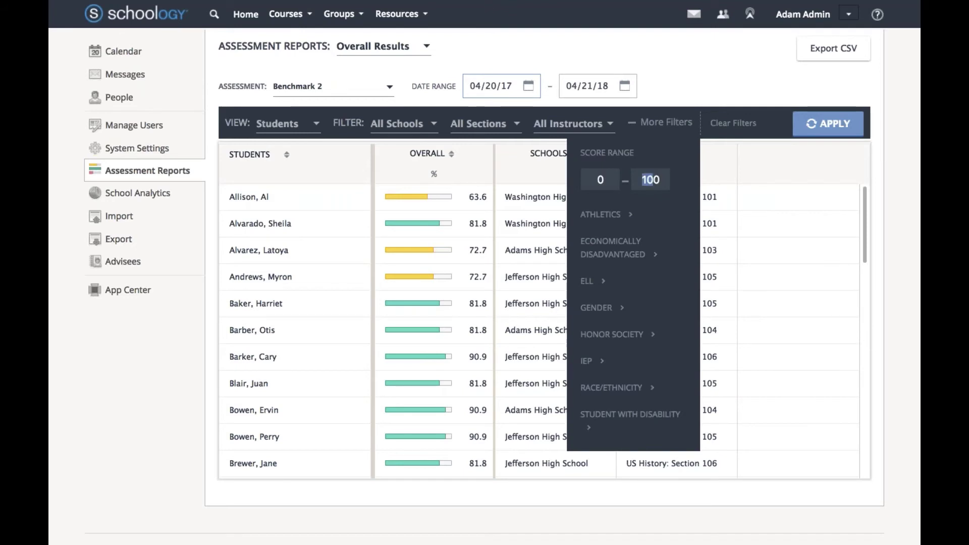
{"action": "type", "text": "7"}
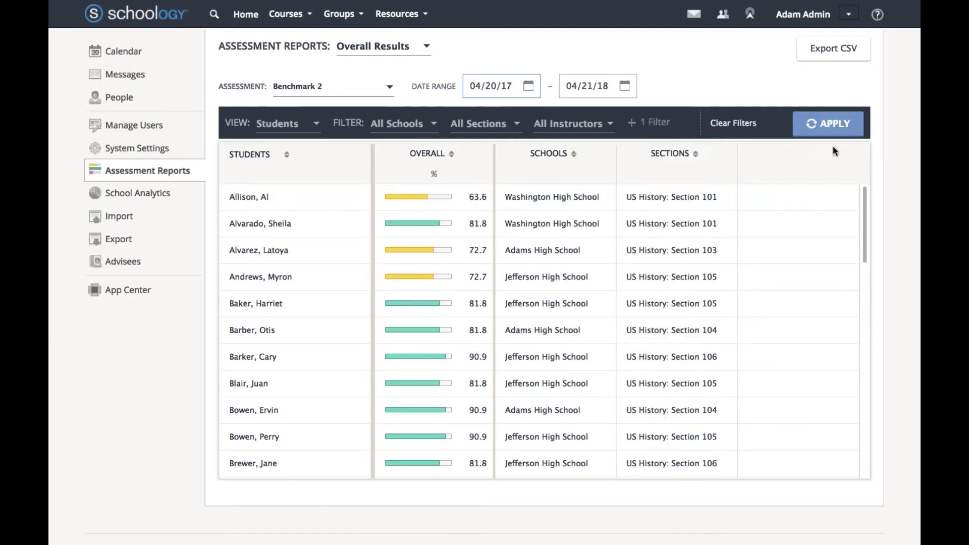
{"action": "left_click", "coordinate": [828, 124]}
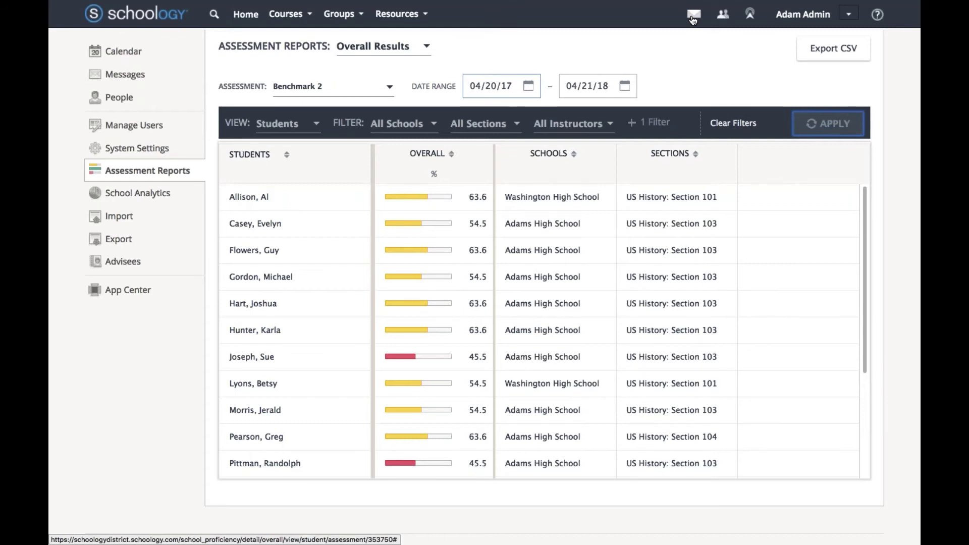
Step: Clear the score range filter and show only the students of Adams High School
{"action": "left_click", "coordinate": [734, 124]}
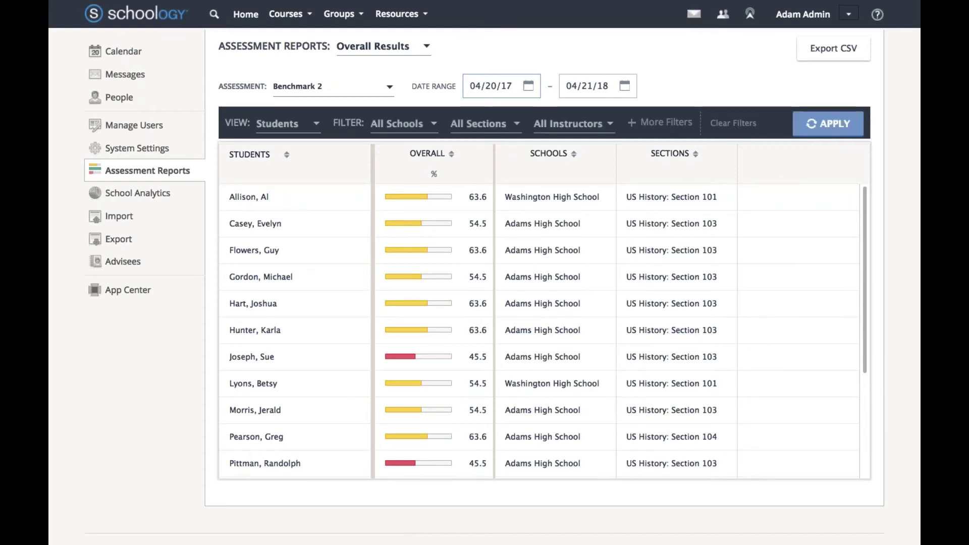
{"action": "left_click", "coordinate": [412, 126]}
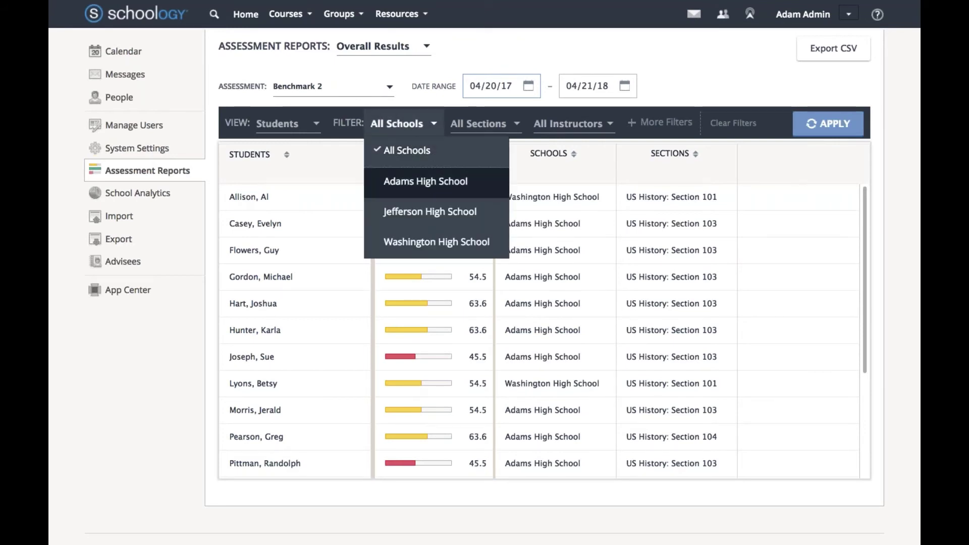
{"action": "key", "text": "BackSpace"}
{"action": "left_click", "coordinate": [427, 192]}
{"action": "left_click", "coordinate": [820, 125]}
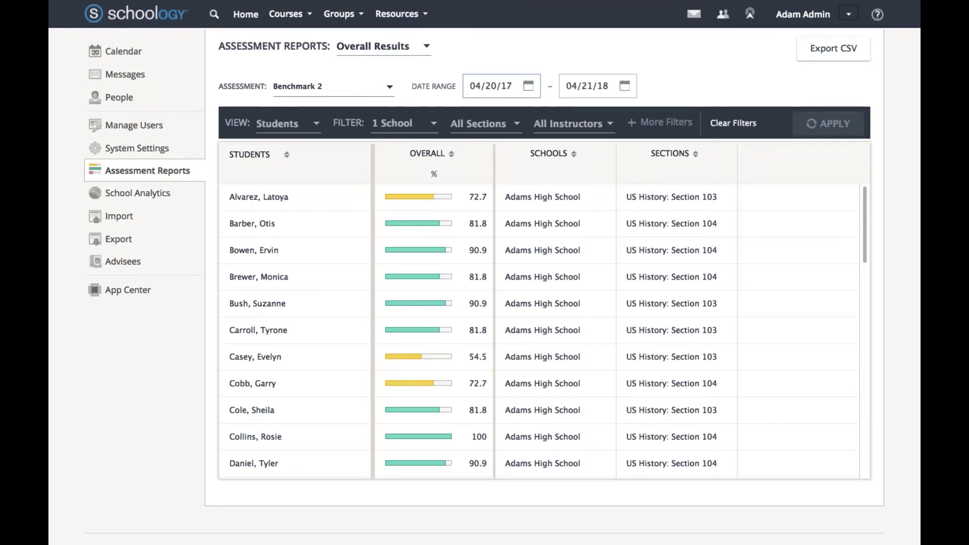
Step: Clear the school filter, check the available sections, and filter the results to the second listed instructor
{"action": "left_click", "coordinate": [733, 123]}
{"action": "left_click", "coordinate": [487, 133]}
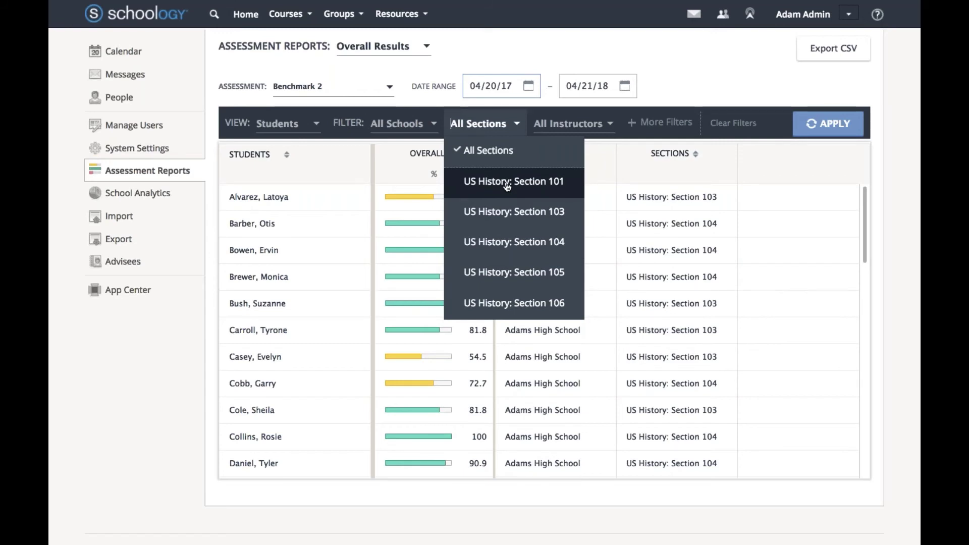
{"action": "left_click", "coordinate": [570, 124]}
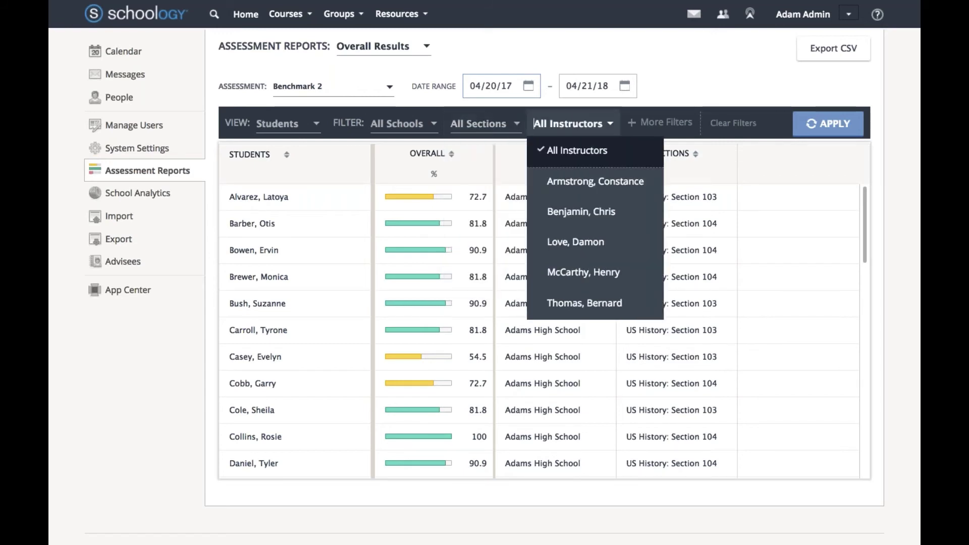
{"action": "left_click", "coordinate": [585, 211]}
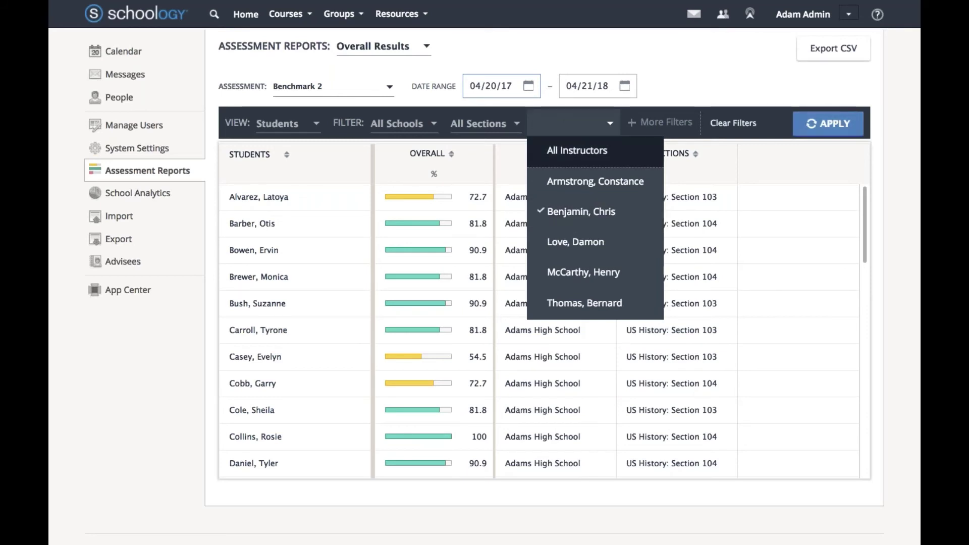
{"action": "left_click", "coordinate": [828, 124]}
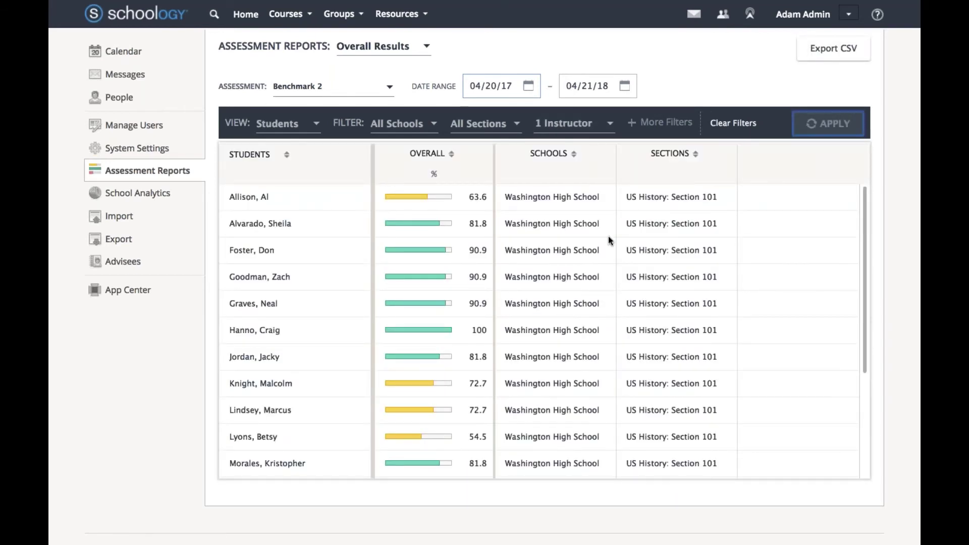
Step: Replace the instructor filter with the Race/Ethnicity value Hispanic and view the matching student results
{"action": "left_click", "coordinate": [641, 125]}
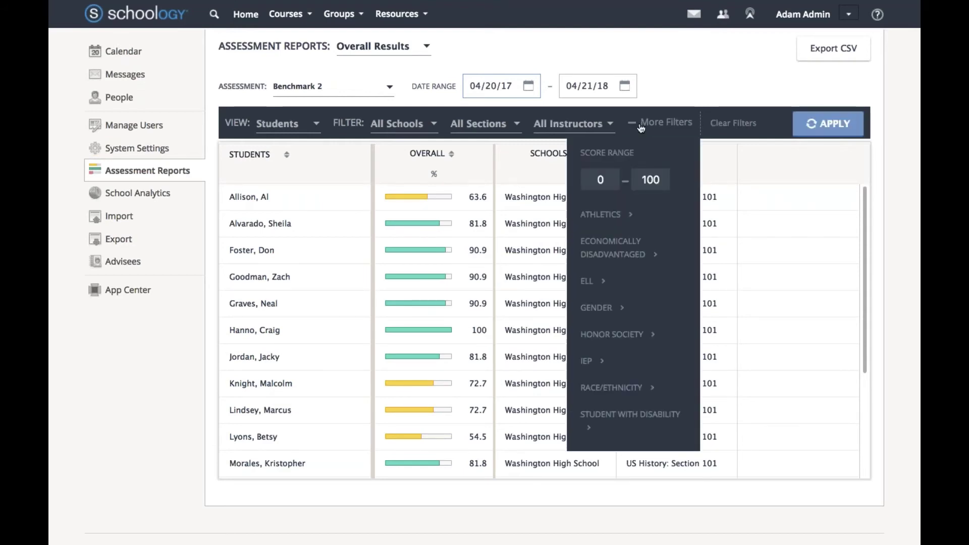
{"action": "left_click", "coordinate": [624, 390]}
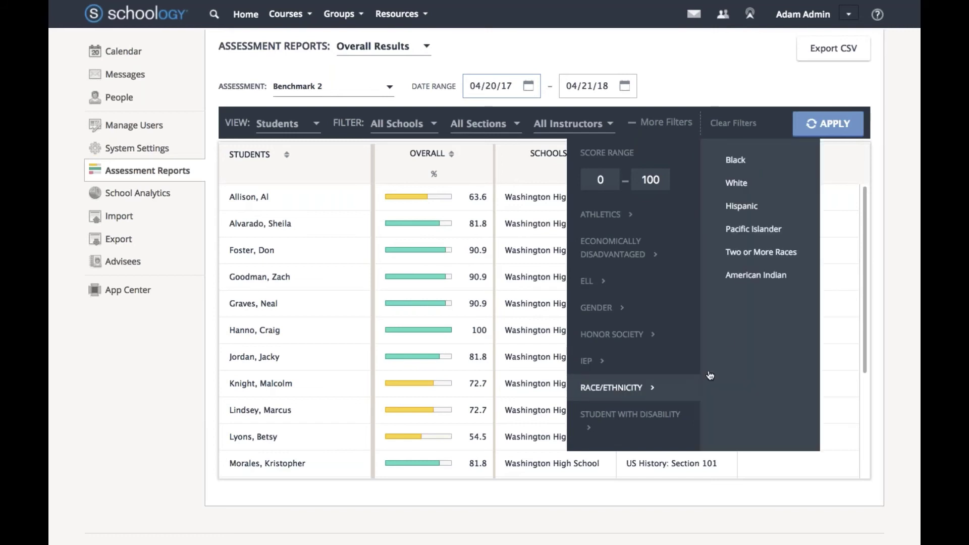
{"action": "left_click", "coordinate": [741, 206]}
{"action": "left_click", "coordinate": [822, 127]}
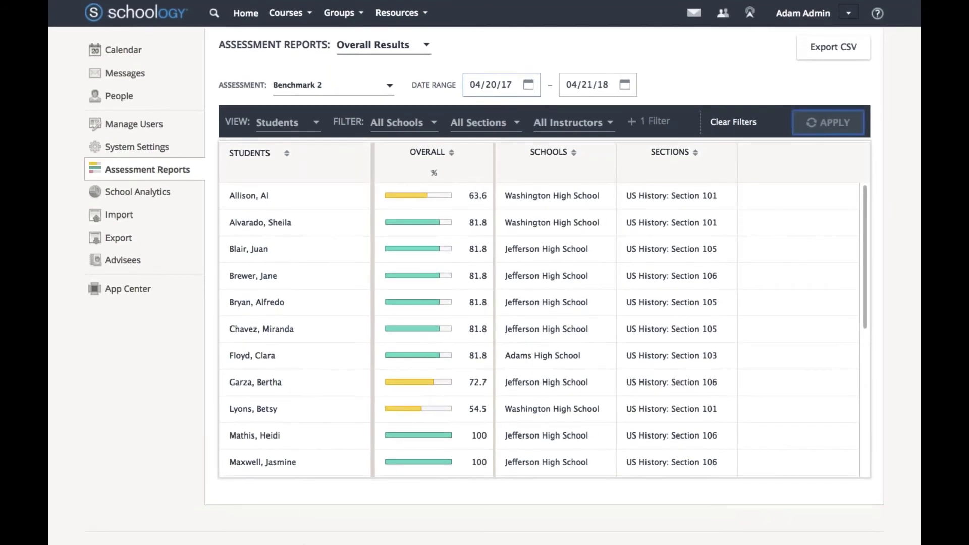
{"action": "scroll", "coordinate": [485, 272], "scroll_direction": "down", "scroll_amount": 1}
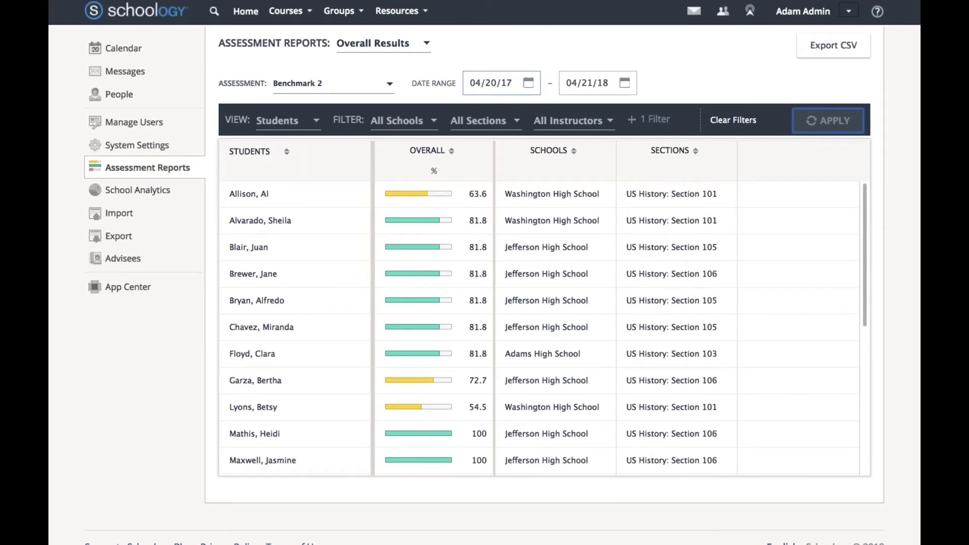
Step: Clear the Race/Ethnicity filter and aggregate the Benchmark 2 results by sections
{"action": "left_click", "coordinate": [733, 120]}
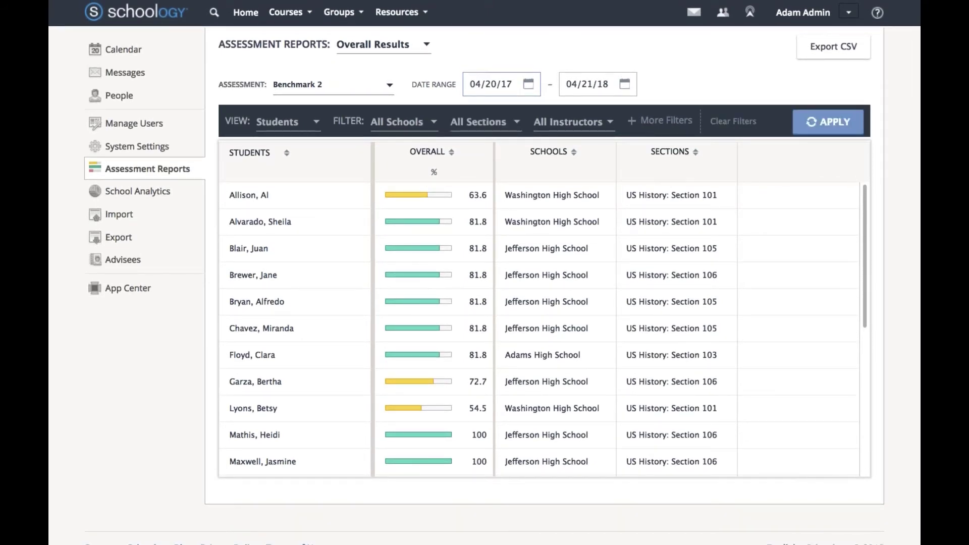
{"action": "left_click", "coordinate": [287, 122]}
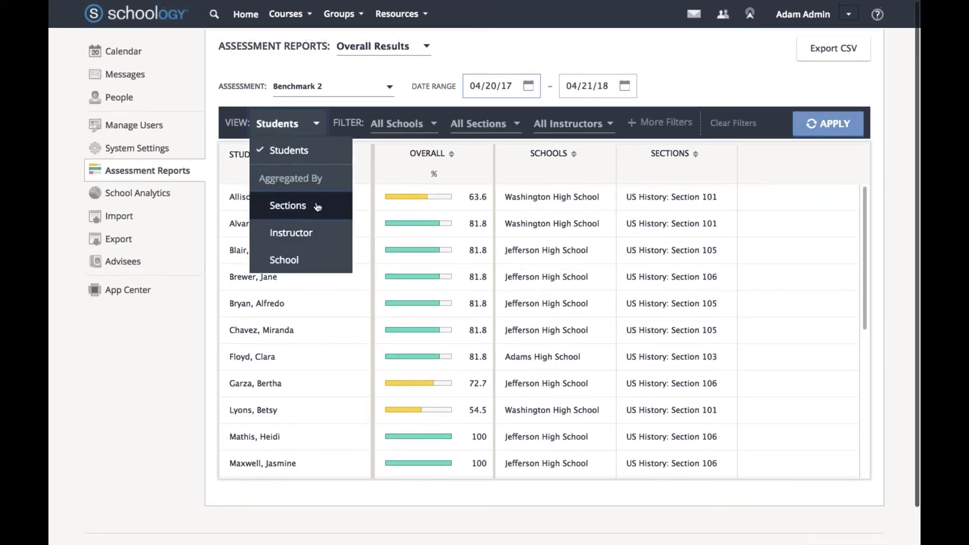
{"action": "left_click", "coordinate": [294, 204]}
{"action": "left_click", "coordinate": [825, 124]}
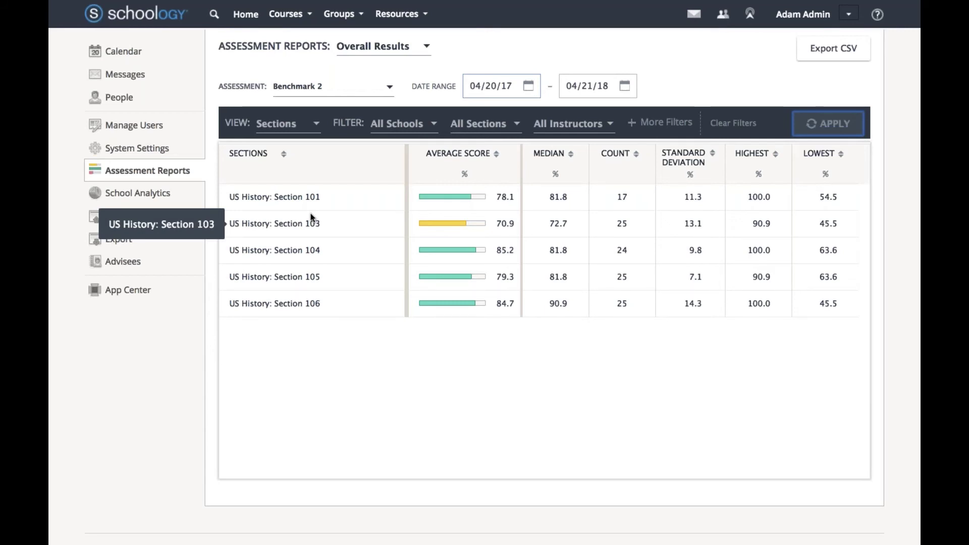
Step: Aggregate the Benchmark 2 overall results by instructor
{"action": "left_click", "coordinate": [288, 124]}
{"action": "left_click", "coordinate": [285, 230]}
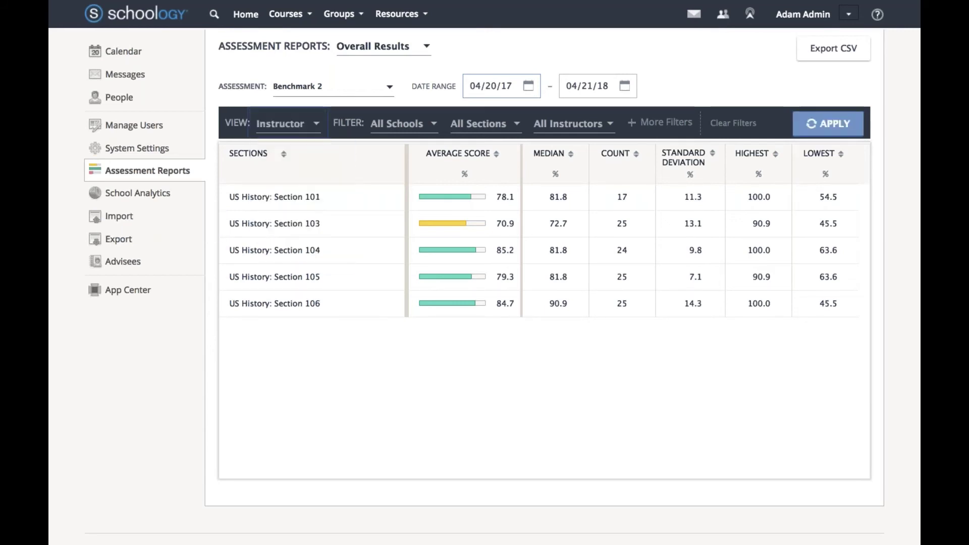
{"action": "left_click", "coordinate": [828, 123]}
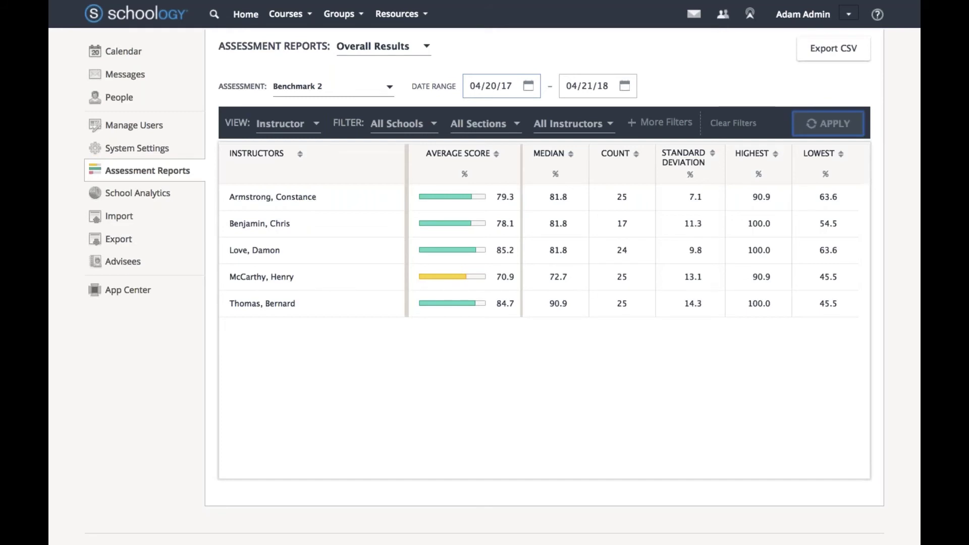
Step: Look over the instructor averages and aggregate the Benchmark 2 overall results by school
{"action": "scroll", "coordinate": [291, 274], "scroll_direction": "down", "scroll_amount": 1}
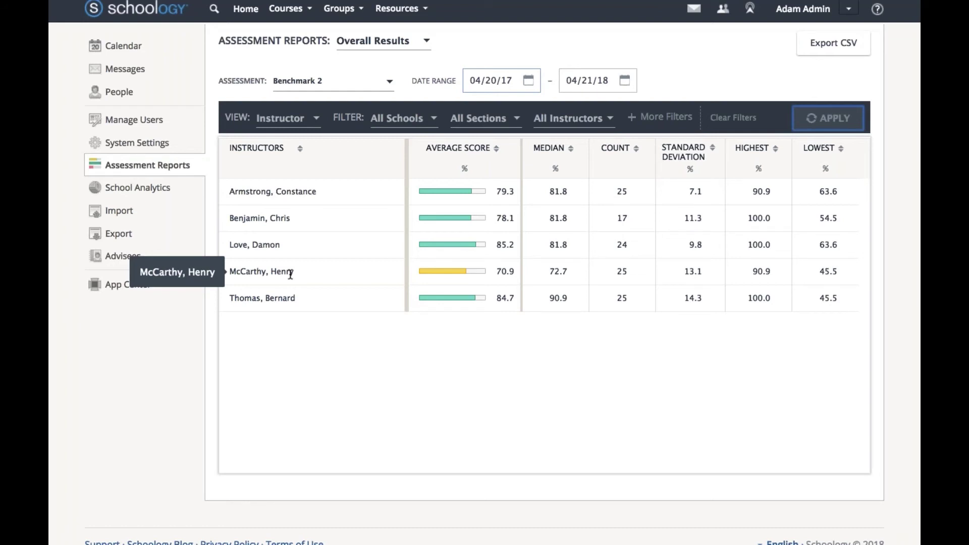
{"action": "left_click", "coordinate": [286, 118]}
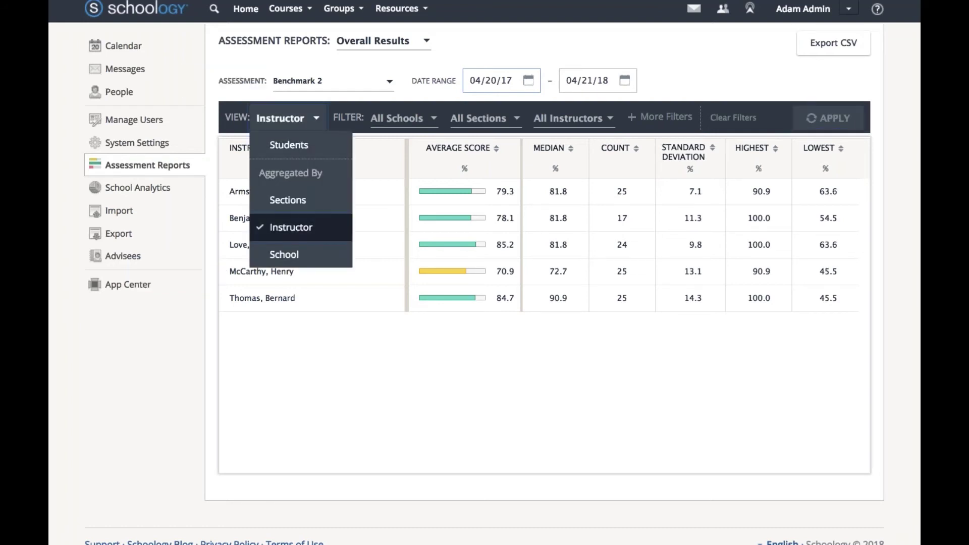
{"action": "left_click", "coordinate": [276, 253]}
{"action": "left_click", "coordinate": [828, 118]}
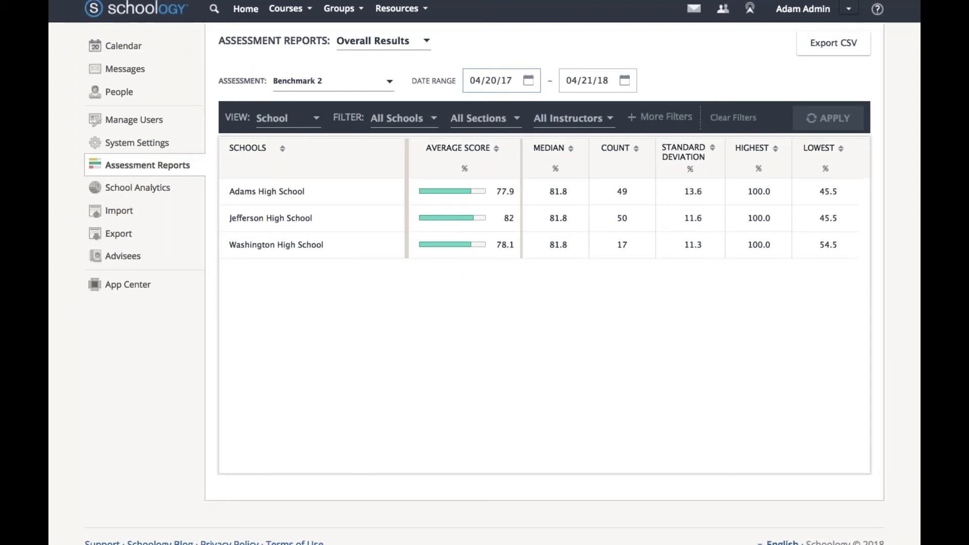
Step: Switch the Benchmark 2 overall results back to the individual students view and apply it
{"action": "key", "text": "Tab"}
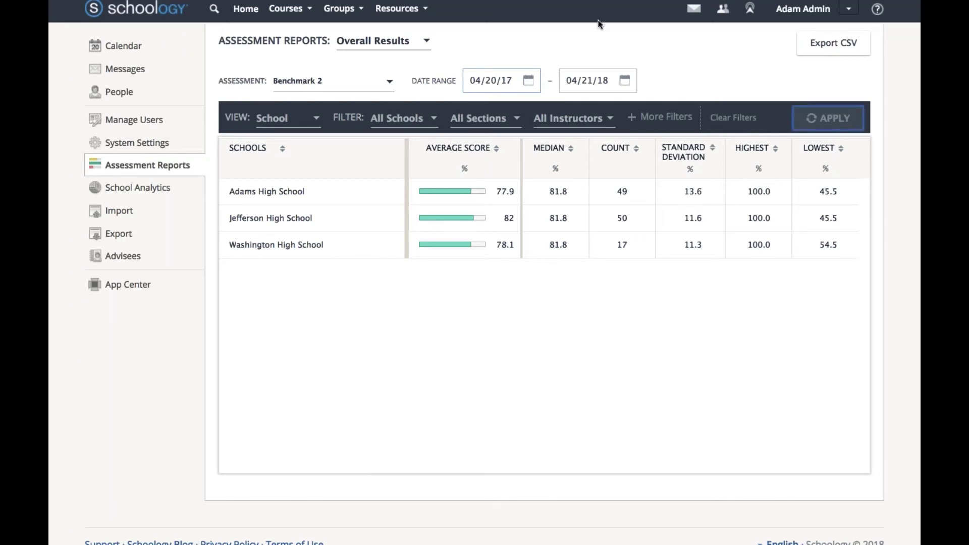
{"action": "key", "text": "shift+Tab"}
{"action": "key", "text": "shift+Tab"}
{"action": "key", "text": "shift+Tab"}
{"action": "key", "text": "shift+Tab"}
{"action": "key", "text": "shift+Tab"}
{"action": "key", "text": "shift+Tab"}
{"action": "key", "text": "alt+Down"}
{"action": "key", "text": "Up"}
{"action": "key", "text": "Up"}
{"action": "key", "text": "Up"}
{"action": "key", "text": "Return"}
{"action": "key", "text": "Tab"}
{"action": "key", "text": "Tab"}
{"action": "key", "text": "Tab"}
{"action": "key", "text": "Tab"}
{"action": "key", "text": "Tab"}
{"action": "key", "text": "Tab"}
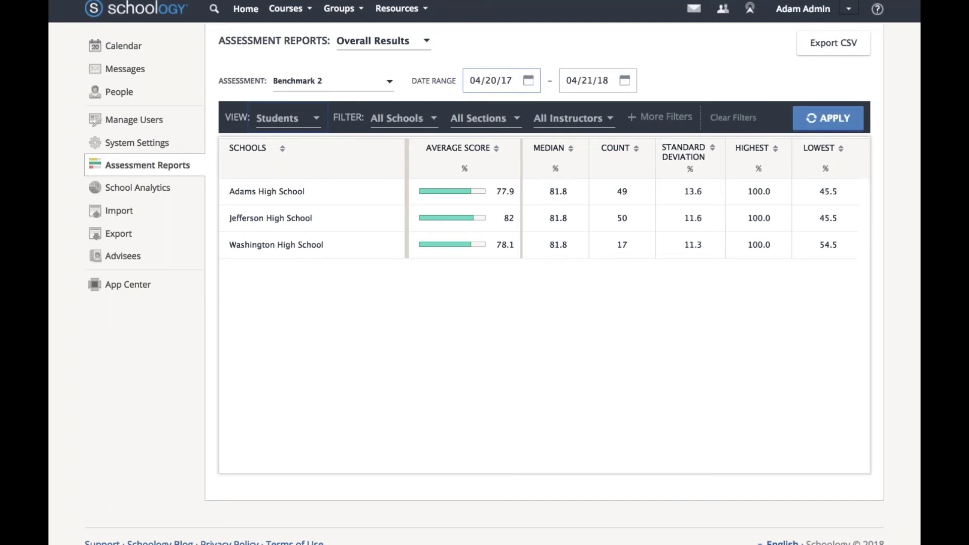
{"action": "key", "text": "Return"}
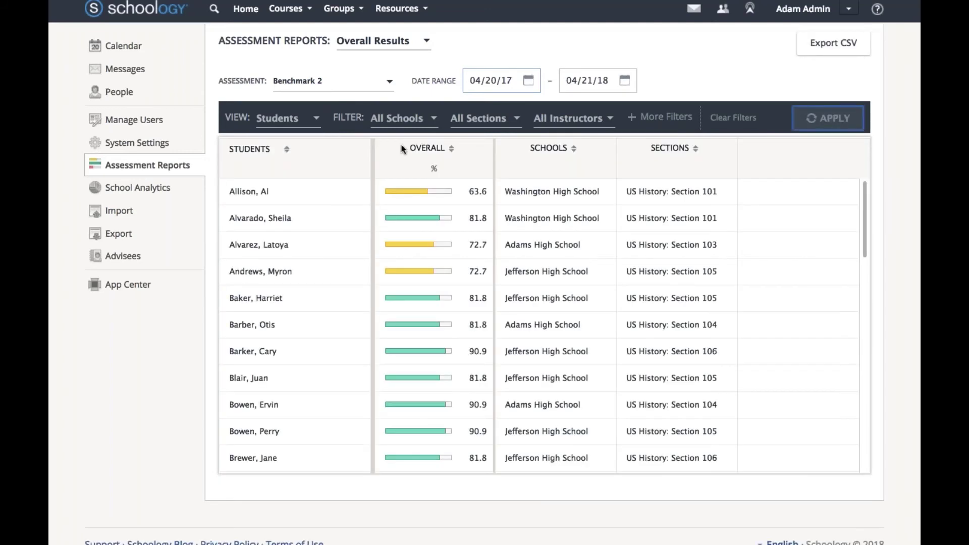
Step: Change the Benchmark 2 assessment report from overall results to Mastery Results
{"action": "key", "text": "shift+Tab"}
{"action": "key", "text": "shift+Tab"}
{"action": "key", "text": "shift+Tab"}
{"action": "key", "text": "shift+Tab"}
{"action": "key", "text": "shift+Tab"}
{"action": "key", "text": "shift+Tab"}
{"action": "key", "text": "shift+Tab"}
{"action": "key", "text": "shift+Tab"}
{"action": "key", "text": "shift+Tab"}
{"action": "key", "text": "shift+Tab"}
{"action": "key", "text": "alt+Down"}
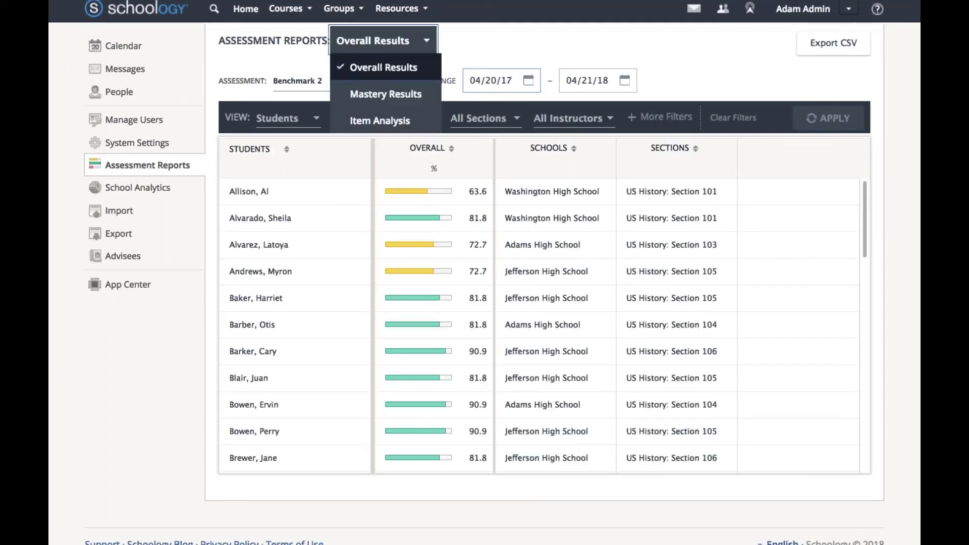
{"action": "left_click", "coordinate": [386, 93]}
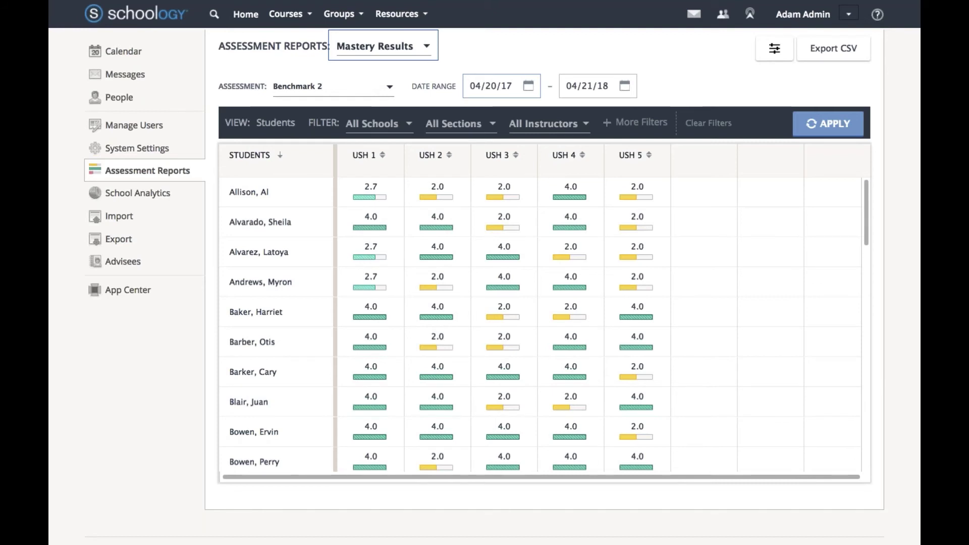
Step: Read the learning objective description of USH 5 and look over the students' mastery scores
{"action": "mouse_move", "coordinate": [364, 155]}
{"action": "mouse_move", "coordinate": [625, 168]}
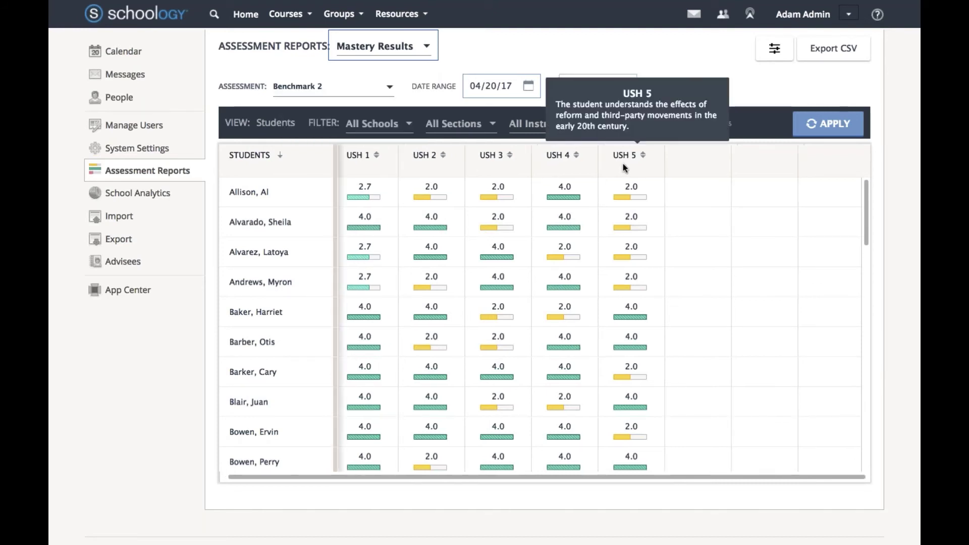
{"action": "scroll", "coordinate": [615, 302], "scroll_direction": "down", "scroll_amount": 1}
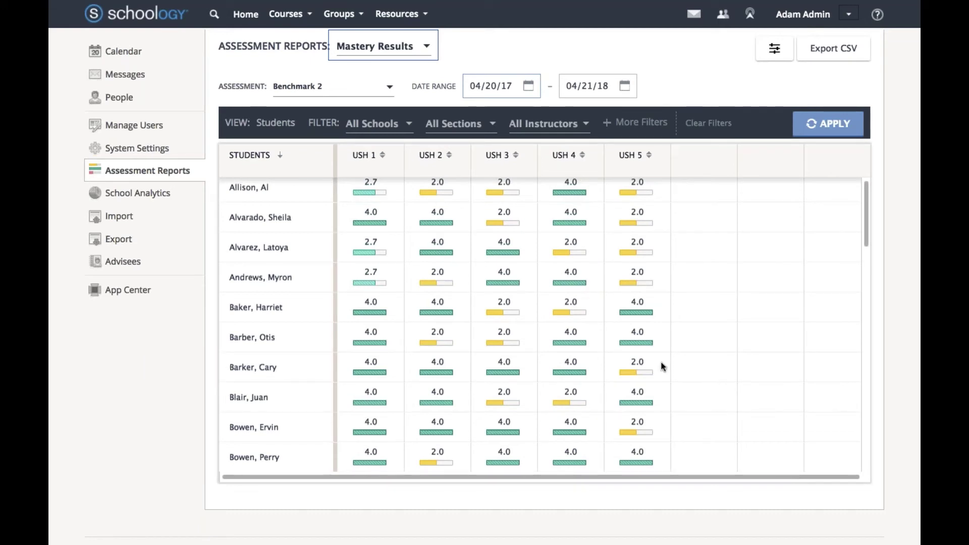
{"action": "mouse_move", "coordinate": [628, 156]}
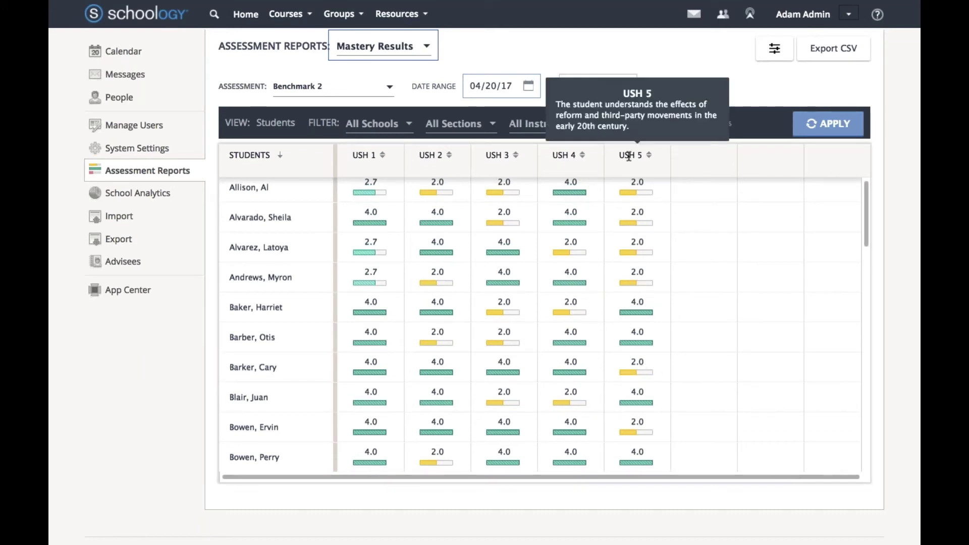
{"action": "scroll", "coordinate": [628, 157], "scroll_direction": "down", "scroll_amount": 1}
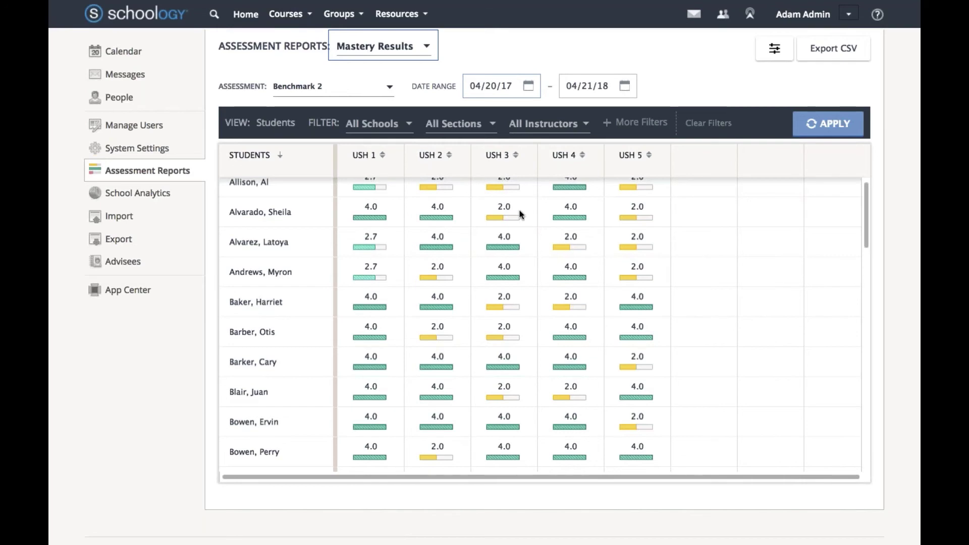
Step: Sort the students by their USH 3 mastery score in ascending order and look through the lowest scorers
{"action": "scroll", "coordinate": [520, 202], "scroll_direction": "up", "scroll_amount": 1}
{"action": "left_click", "coordinate": [515, 155]}
{"action": "left_click", "coordinate": [524, 184]}
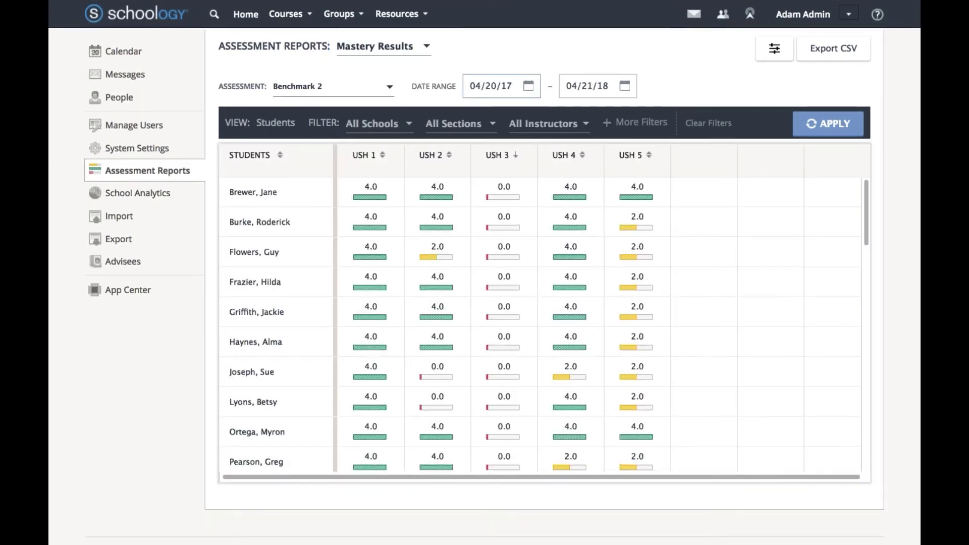
{"action": "scroll", "coordinate": [540, 323], "scroll_direction": "down", "scroll_amount": 5}
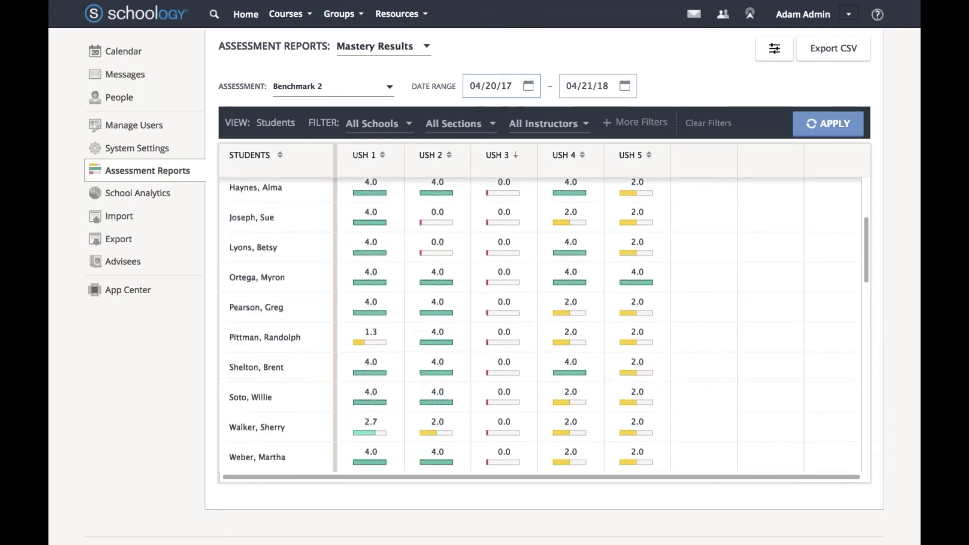
{"action": "scroll", "coordinate": [540, 323], "scroll_direction": "up", "scroll_amount": 5}
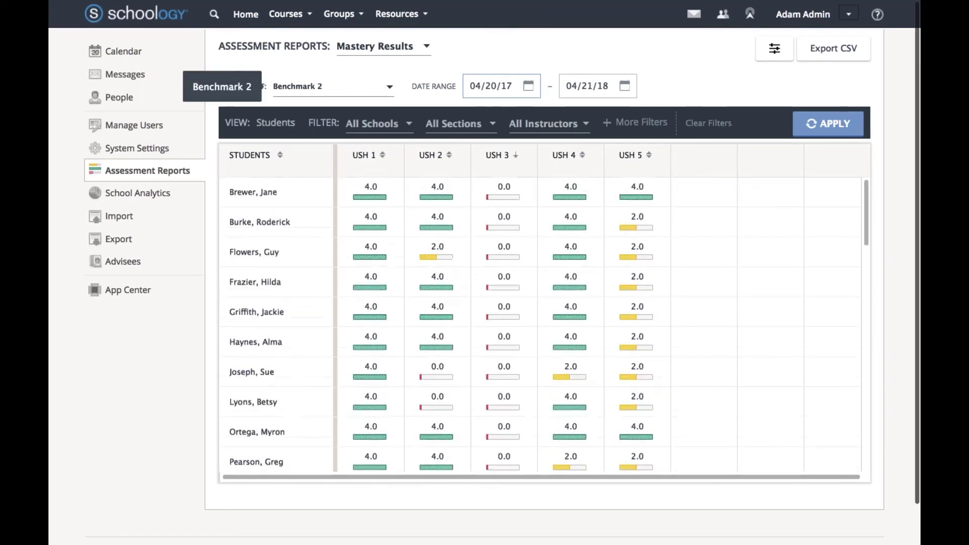
{"action": "left_click", "coordinate": [348, 14]}
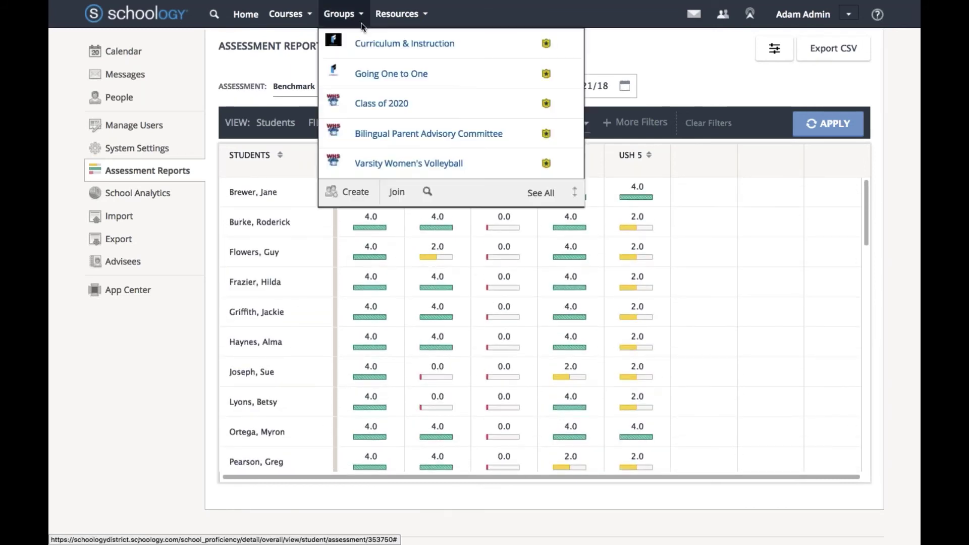
{"action": "left_click", "coordinate": [672, 66]}
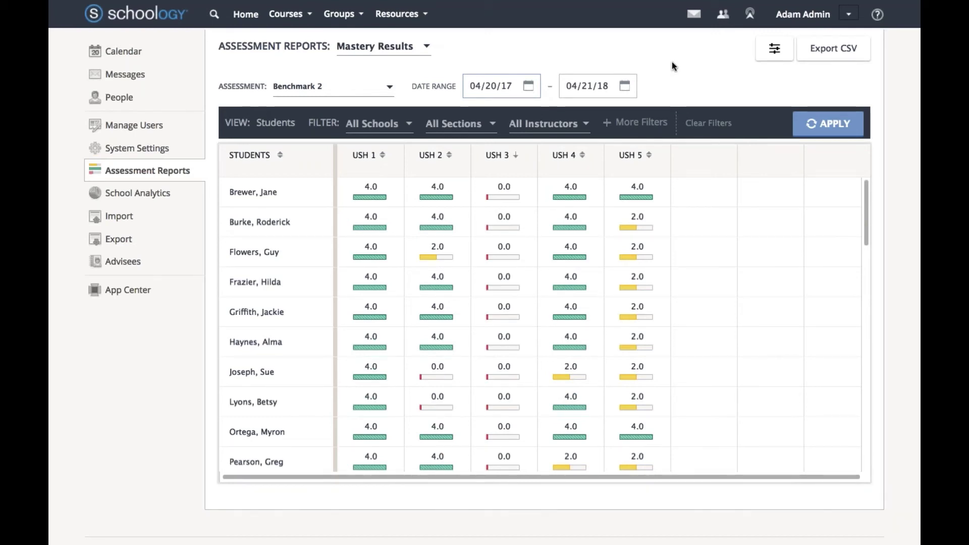
{"action": "left_click", "coordinate": [584, 124]}
Step: Switch to the secondary teacher's account and open the US History course for Periods 1, 2, 4 and 5
{"action": "mouse_move", "coordinate": [506, 155]}
{"action": "left_click", "coordinate": [848, 16]}
{"action": "left_click", "coordinate": [778, 50]}
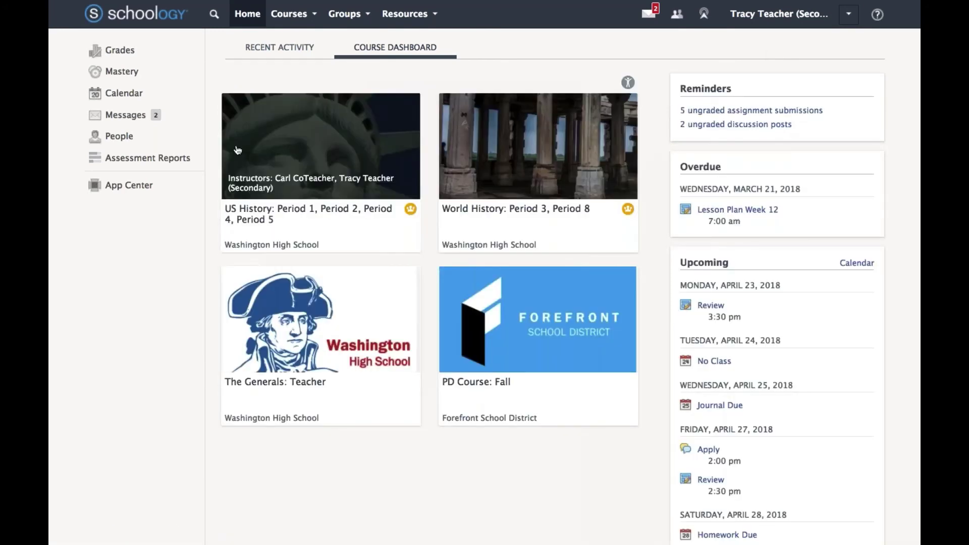
{"action": "left_click", "coordinate": [297, 149]}
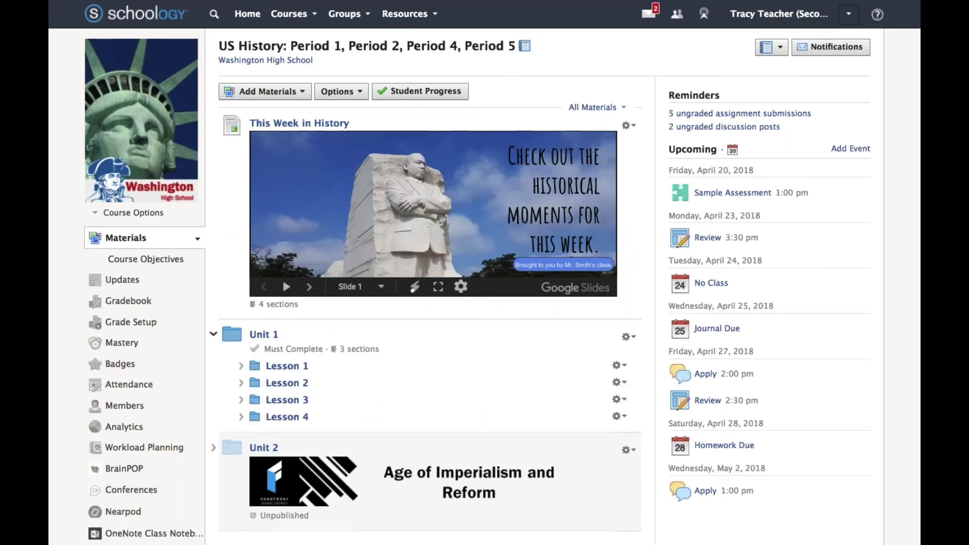
Step: Expand Lesson 4 and Lesson 1 in the Unit 1 folder and open the Benchmark 1 assessment
{"action": "left_click", "coordinate": [240, 416]}
{"action": "scroll", "coordinate": [309, 436], "scroll_direction": "down", "scroll_amount": 1}
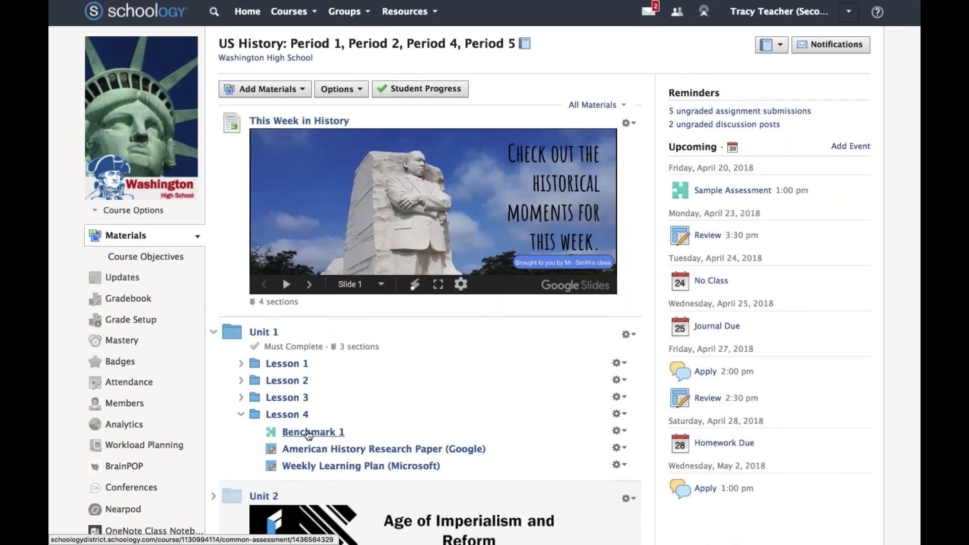
{"action": "scroll", "coordinate": [304, 432], "scroll_direction": "down", "scroll_amount": 5}
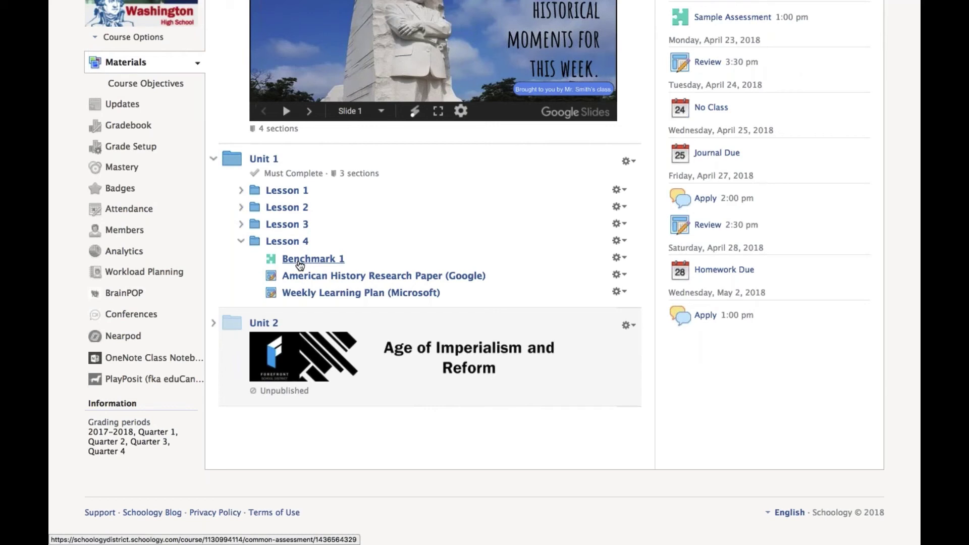
{"action": "scroll", "coordinate": [300, 265], "scroll_direction": "up", "scroll_amount": 1}
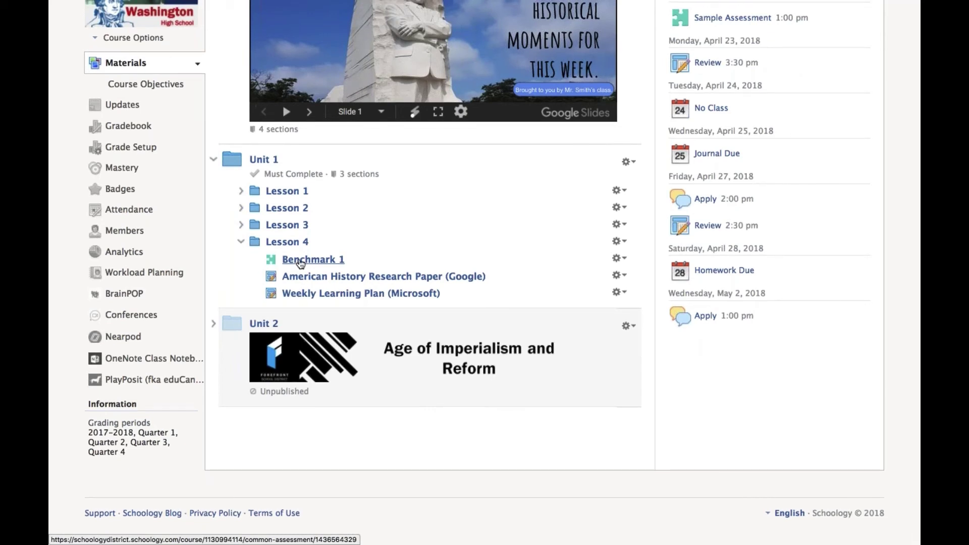
{"action": "left_click_drag", "start_coordinate": [300, 263], "coordinate": [248, 453]}
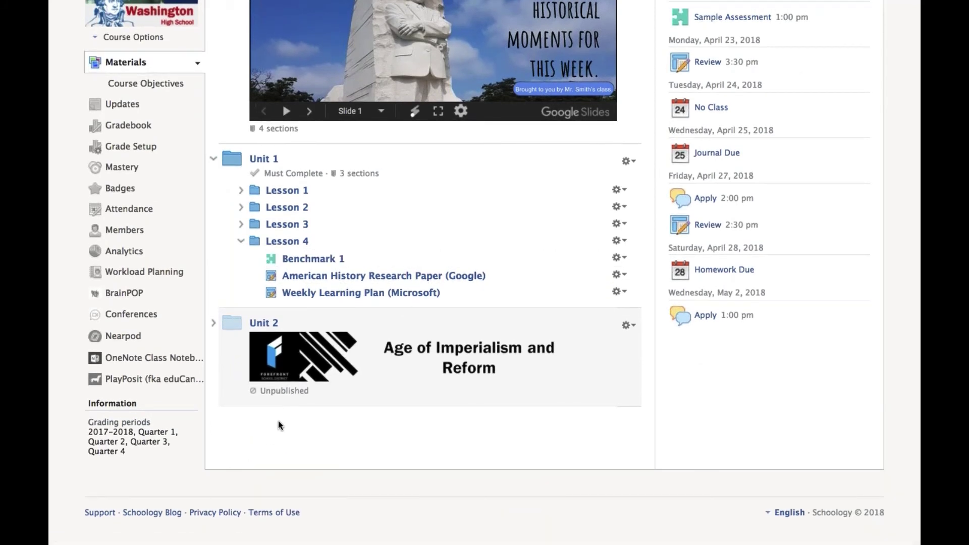
{"action": "left_click_drag", "start_coordinate": [306, 264], "coordinate": [308, 348]}
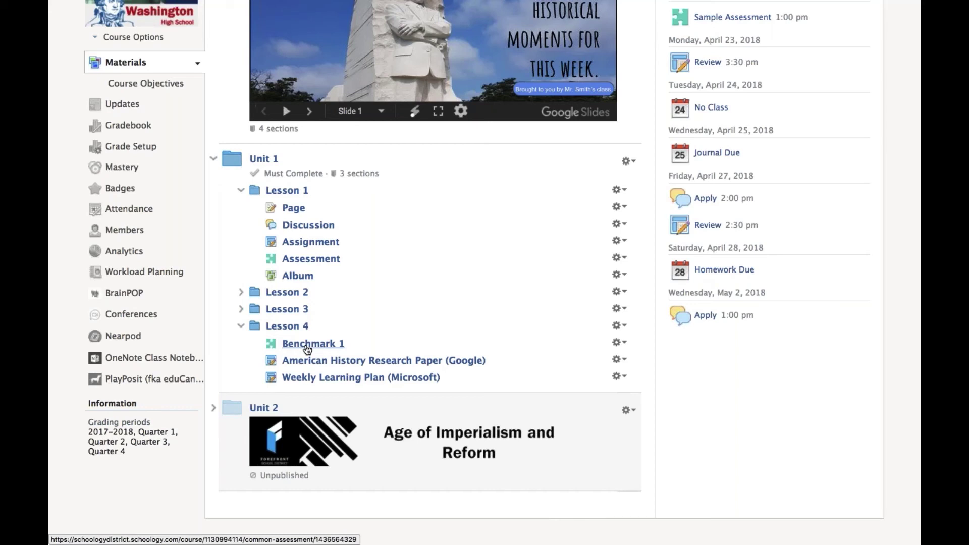
{"action": "left_click", "coordinate": [307, 344]}
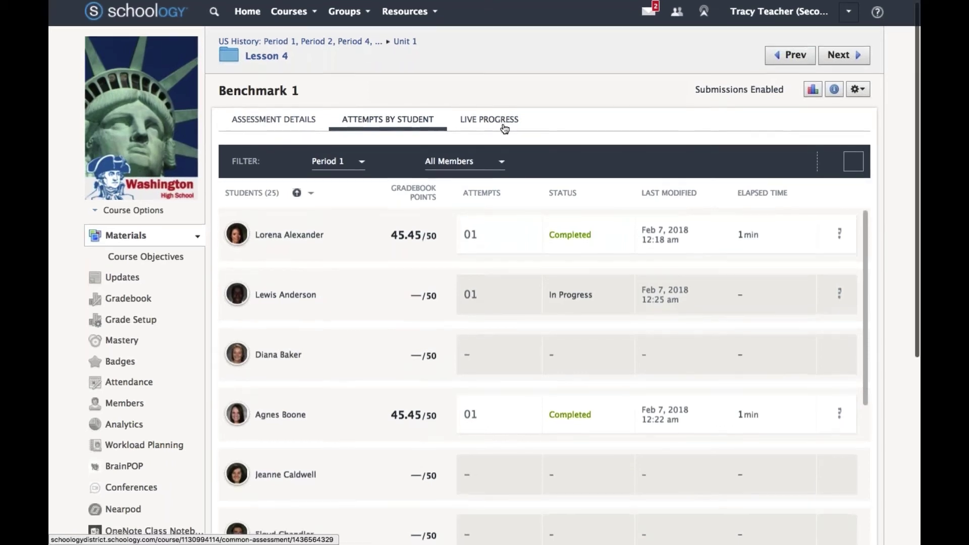
Step: View the live progress of the Period 1 students on Benchmark 1
{"action": "left_click", "coordinate": [494, 121]}
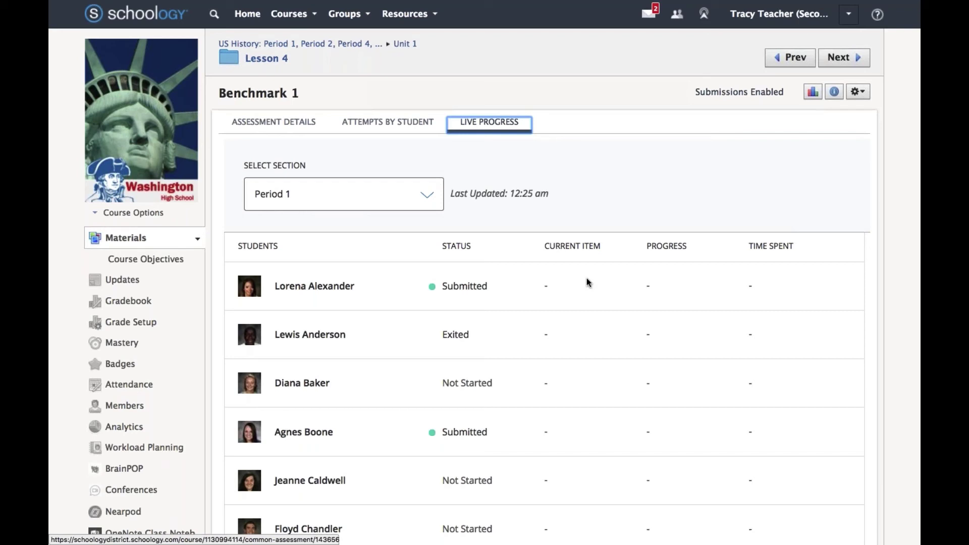
{"action": "scroll", "coordinate": [586, 277], "scroll_direction": "down", "scroll_amount": 1}
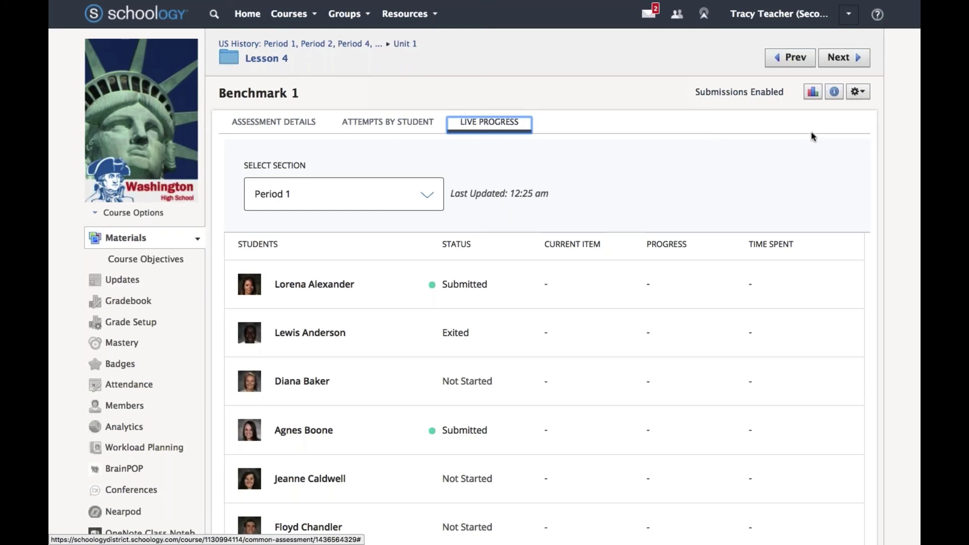
{"action": "scroll", "coordinate": [803, 139], "scroll_direction": "down", "scroll_amount": 1}
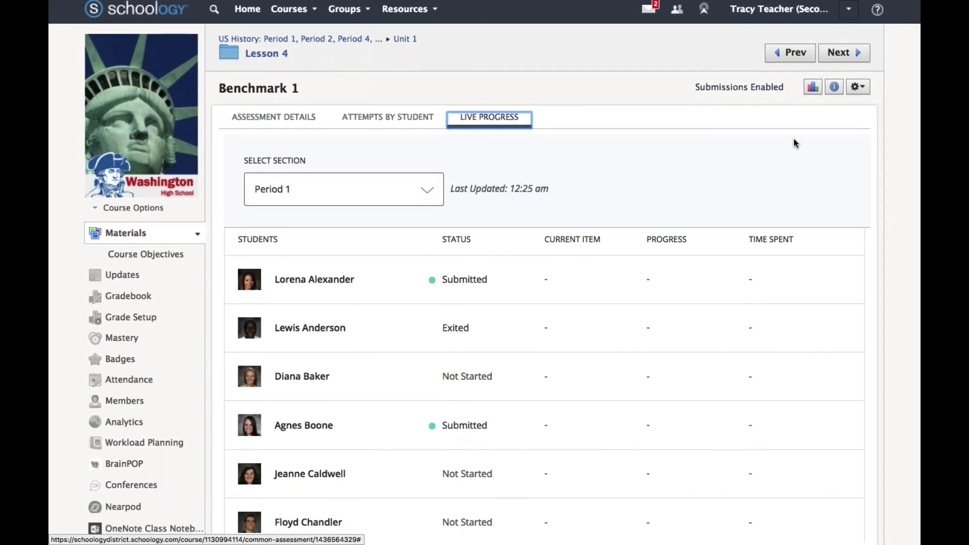
{"action": "scroll", "coordinate": [121, 337], "scroll_direction": "up", "scroll_amount": 1}
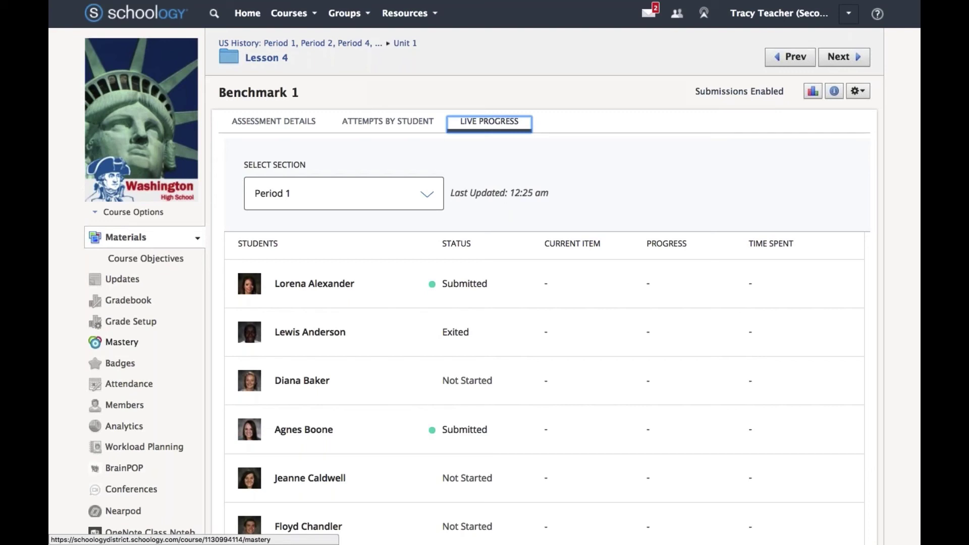
{"action": "scroll", "coordinate": [485, 273], "scroll_direction": "down", "scroll_amount": 1}
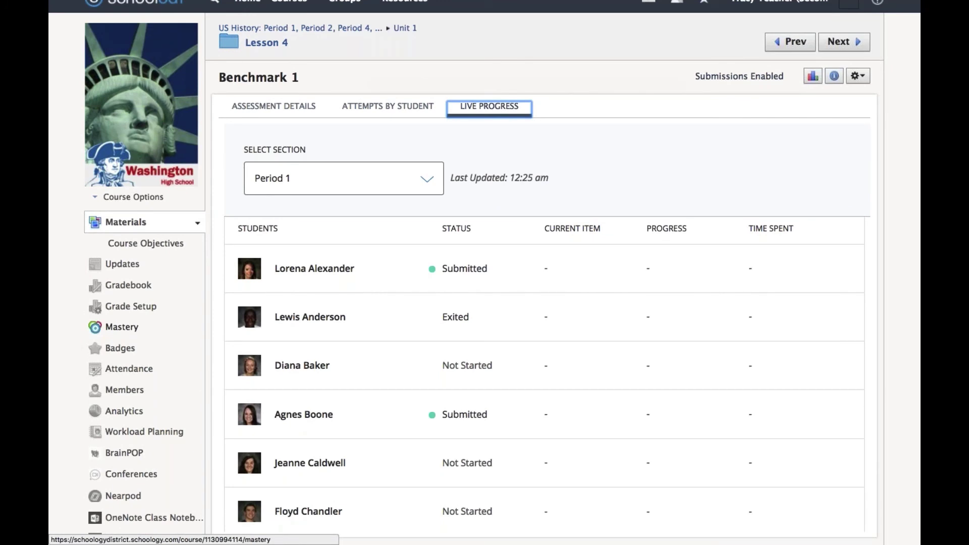
Step: Open the course's Mastery overview and check which materials contribute to one student's USH 1 achievement level
{"action": "left_click", "coordinate": [130, 327]}
{"action": "scroll", "coordinate": [132, 331], "scroll_direction": "down", "scroll_amount": 1}
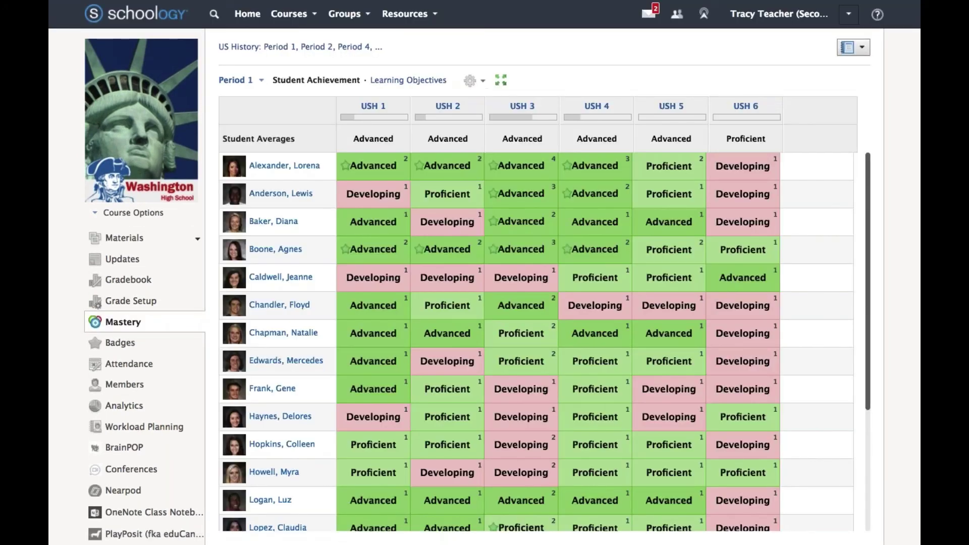
{"action": "mouse_move", "coordinate": [404, 240]}
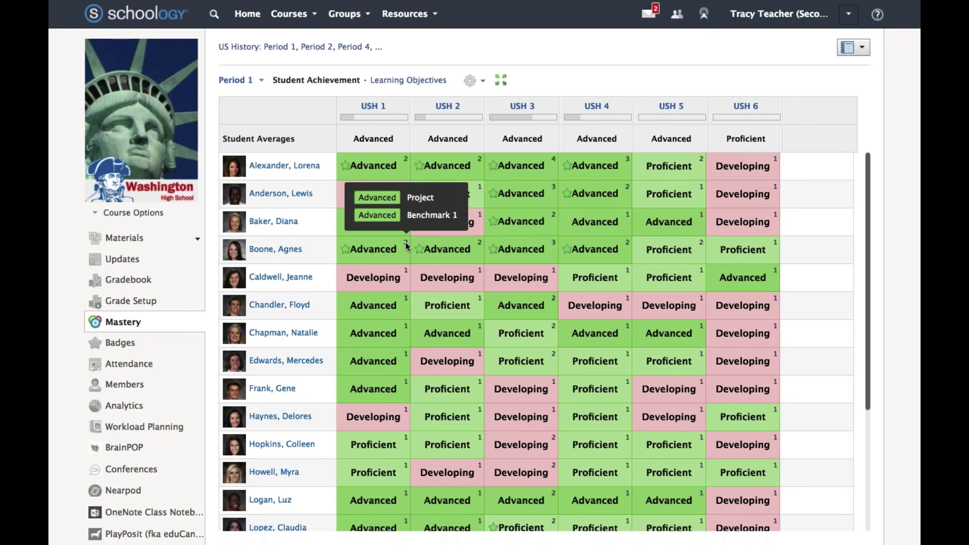
Step: Switch back to the district administrator's account and open the English assessment team's resources
{"action": "left_click", "coordinate": [850, 16]}
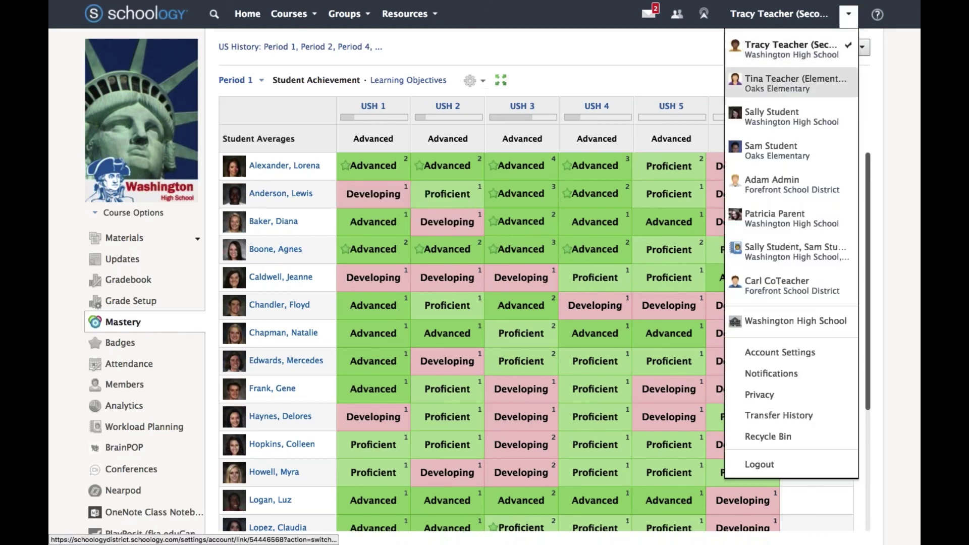
{"action": "left_click", "coordinate": [772, 184]}
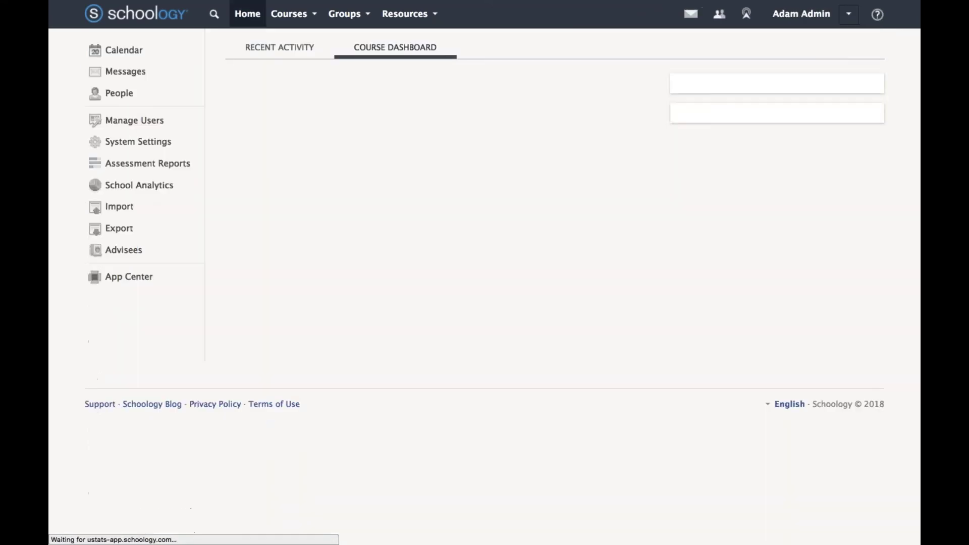
{"action": "left_click", "coordinate": [415, 18]}
{"action": "left_click", "coordinate": [421, 43]}
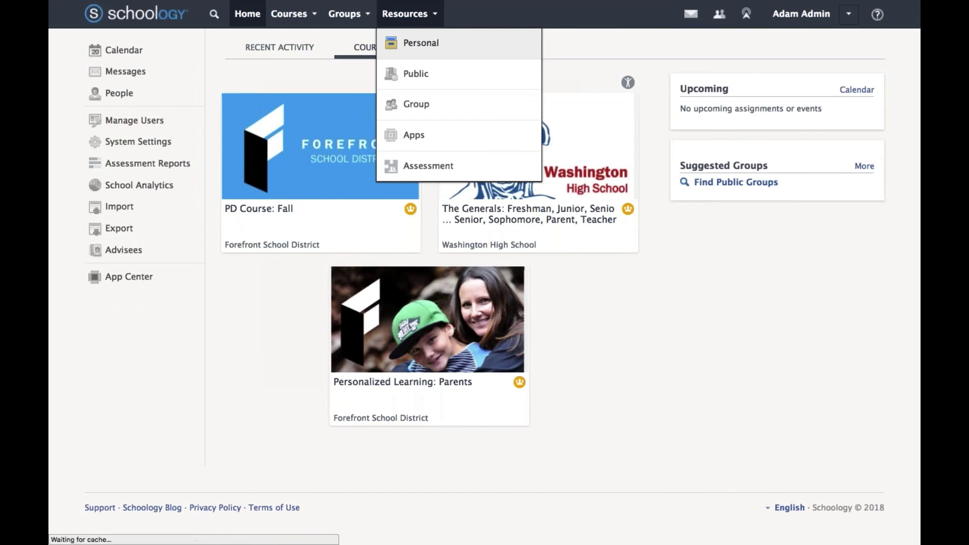
{"action": "left_click", "coordinate": [98, 339]}
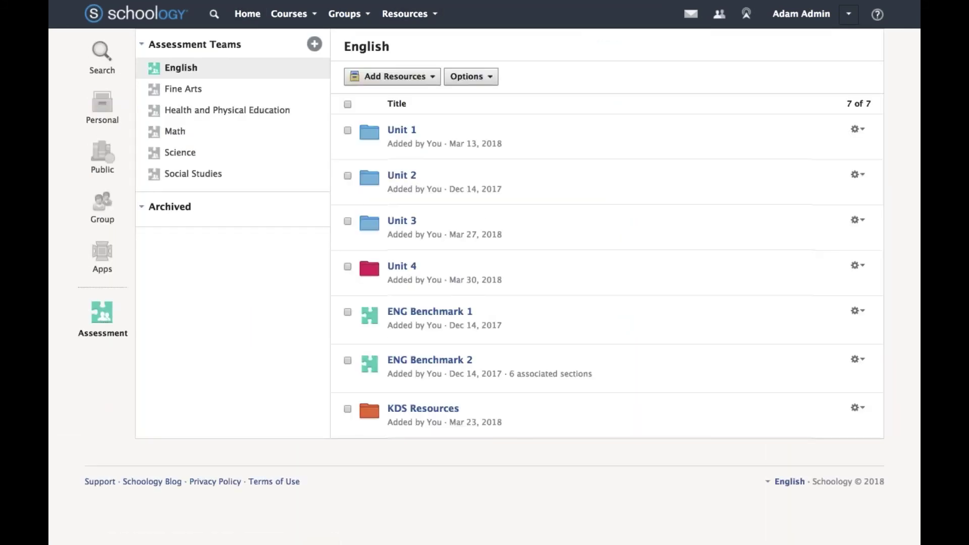
Step: Open the Standard 1 managed question bank in the English team's Unit 1 folder
{"action": "left_click", "coordinate": [402, 131]}
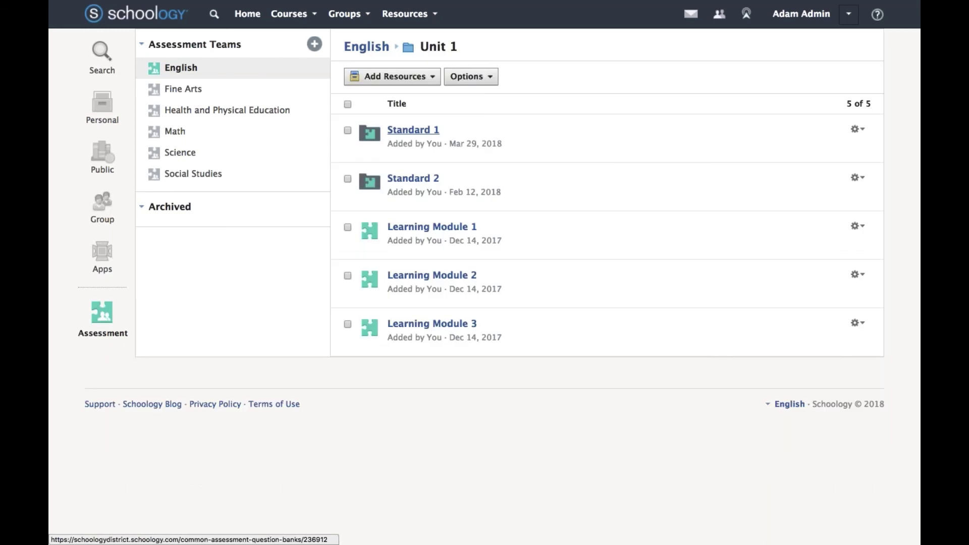
{"action": "left_click", "coordinate": [413, 130]}
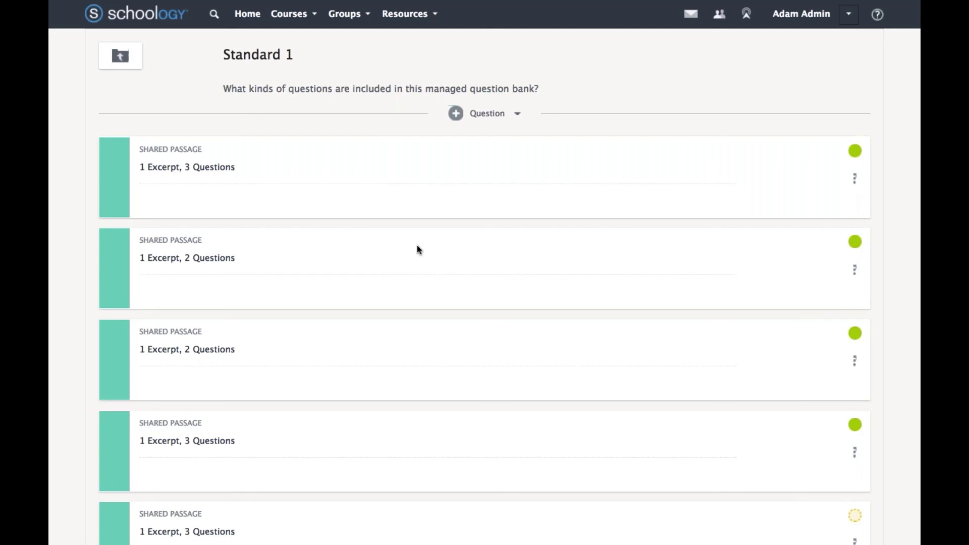
Step: Return to the Unit 1 folder and view the available actions for the Standard 2 question bank
{"action": "left_click", "coordinate": [120, 57]}
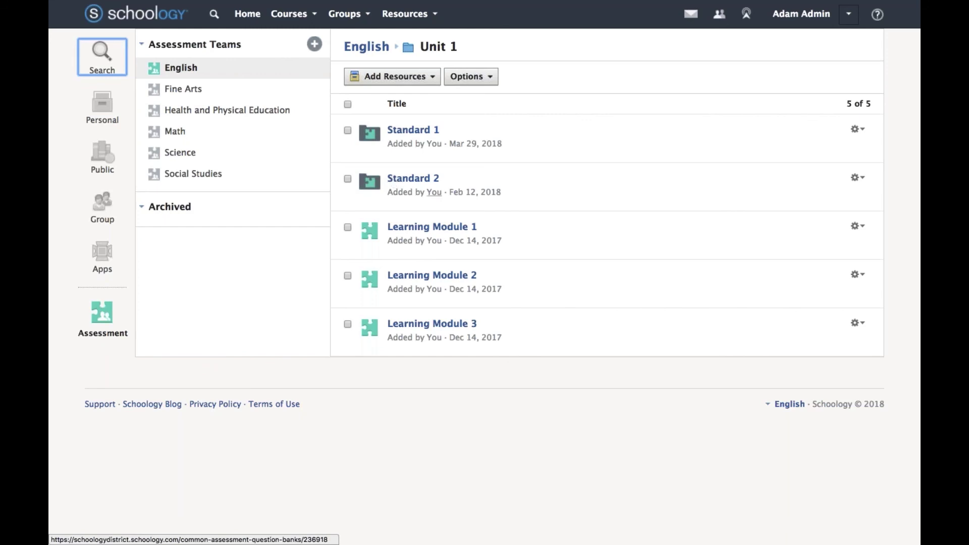
{"action": "left_click", "coordinate": [852, 180]}
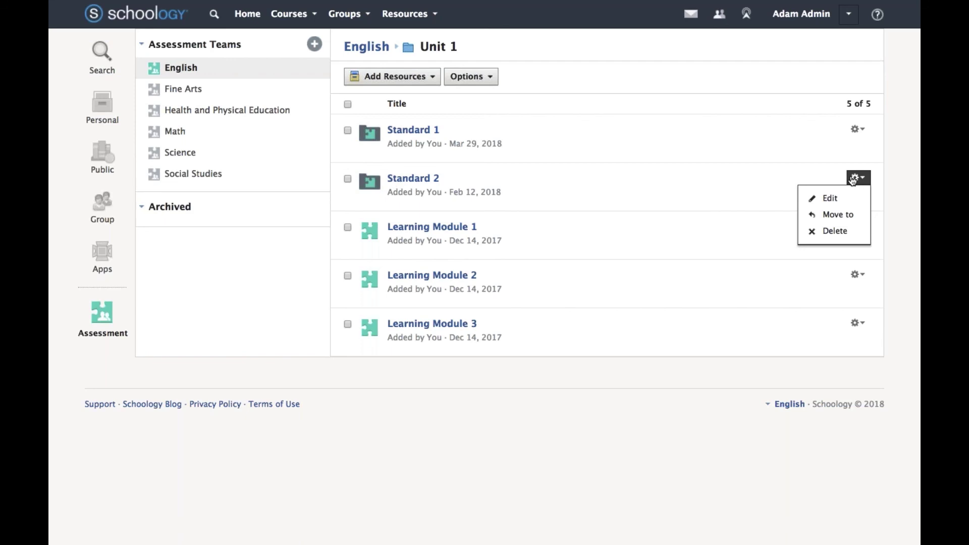
{"action": "left_click", "coordinate": [892, 155]}
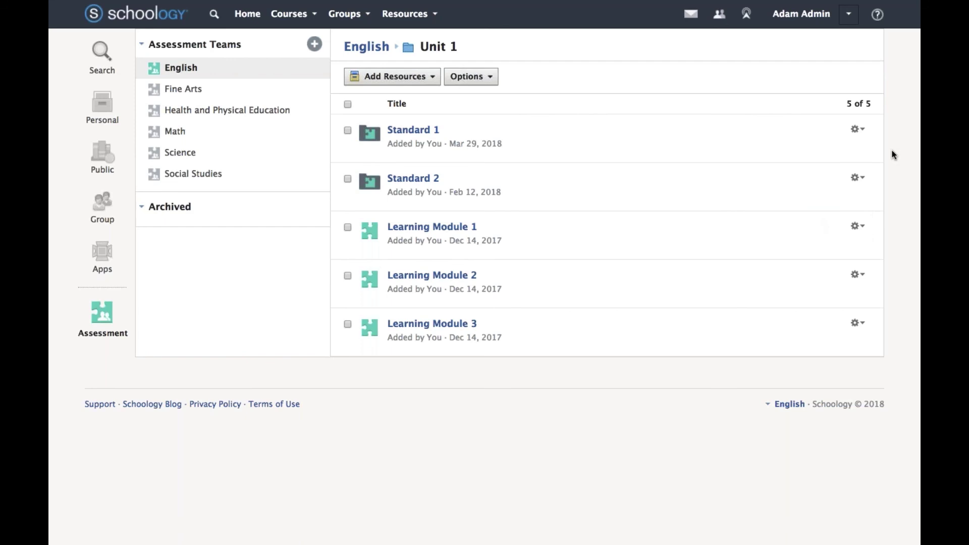